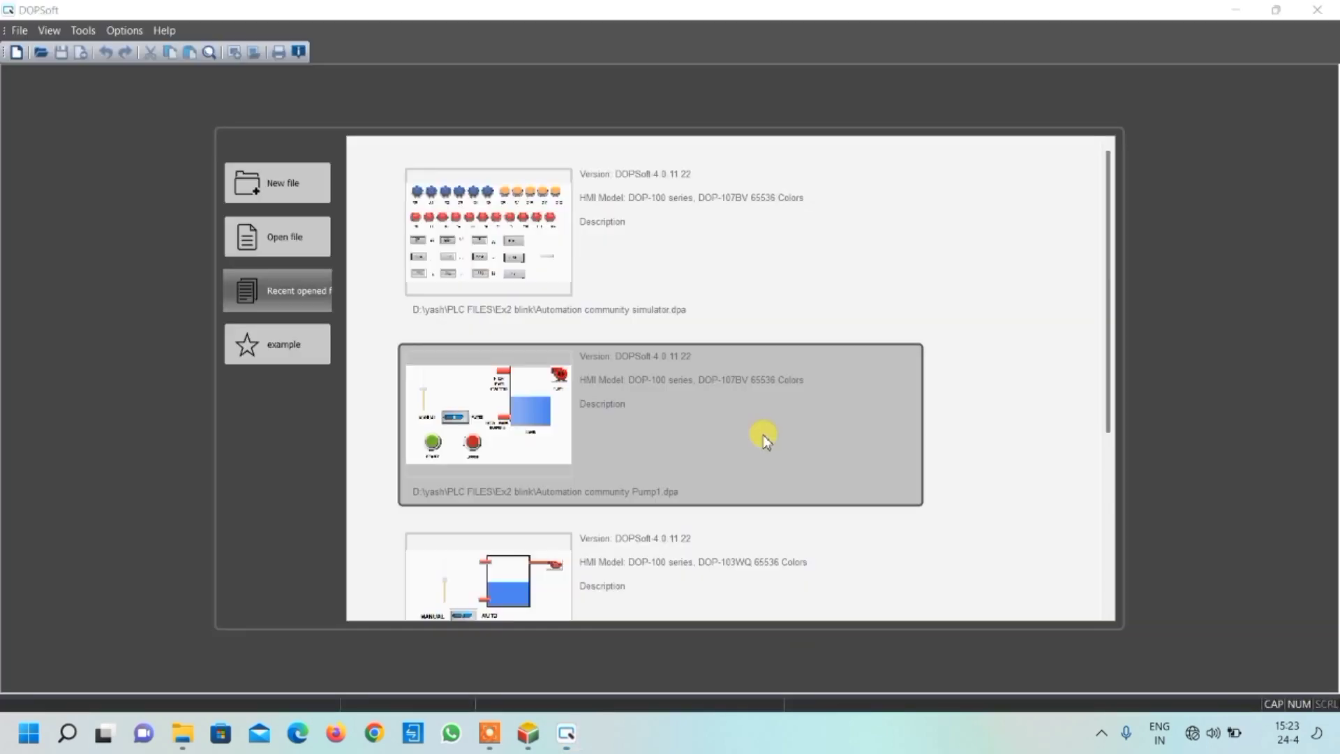
- Start a new 103BQ project named 'AUTOMATION COMMUNITY BLINKING LED'
left_click(265, 186)
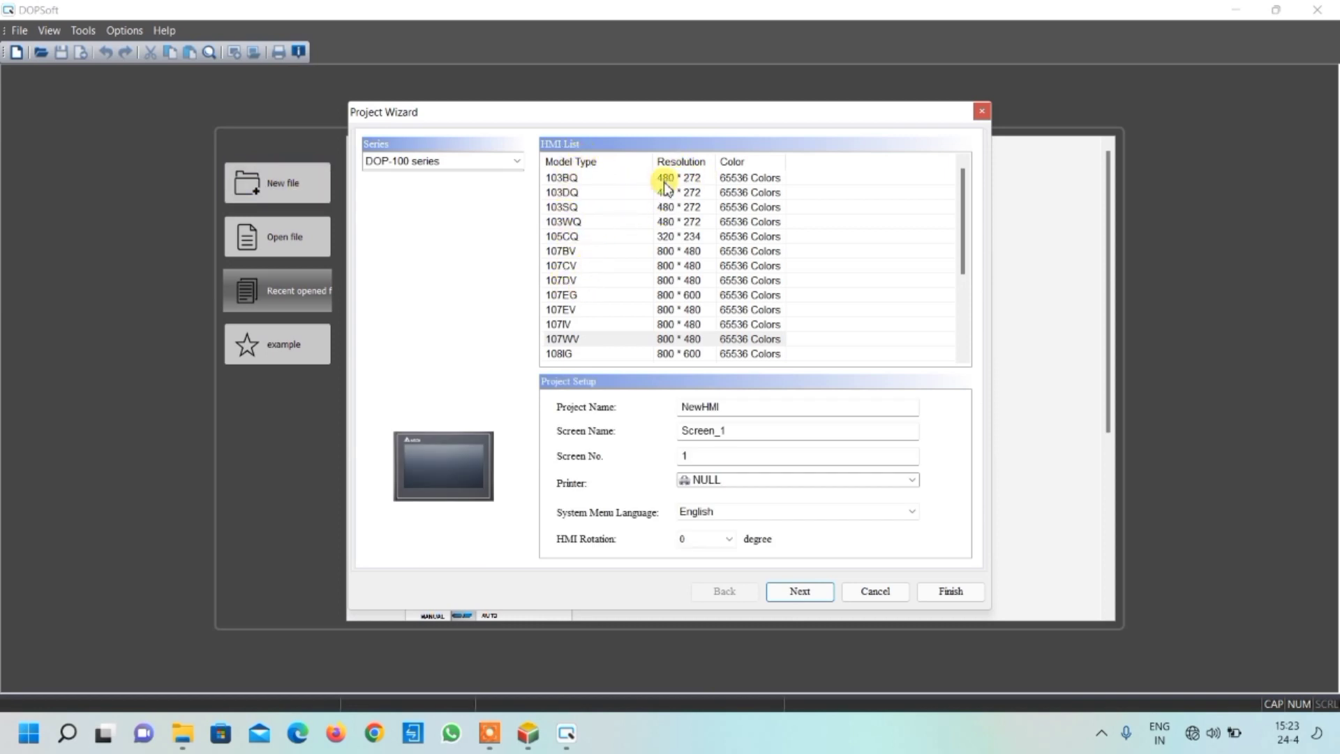
left_click(595, 182)
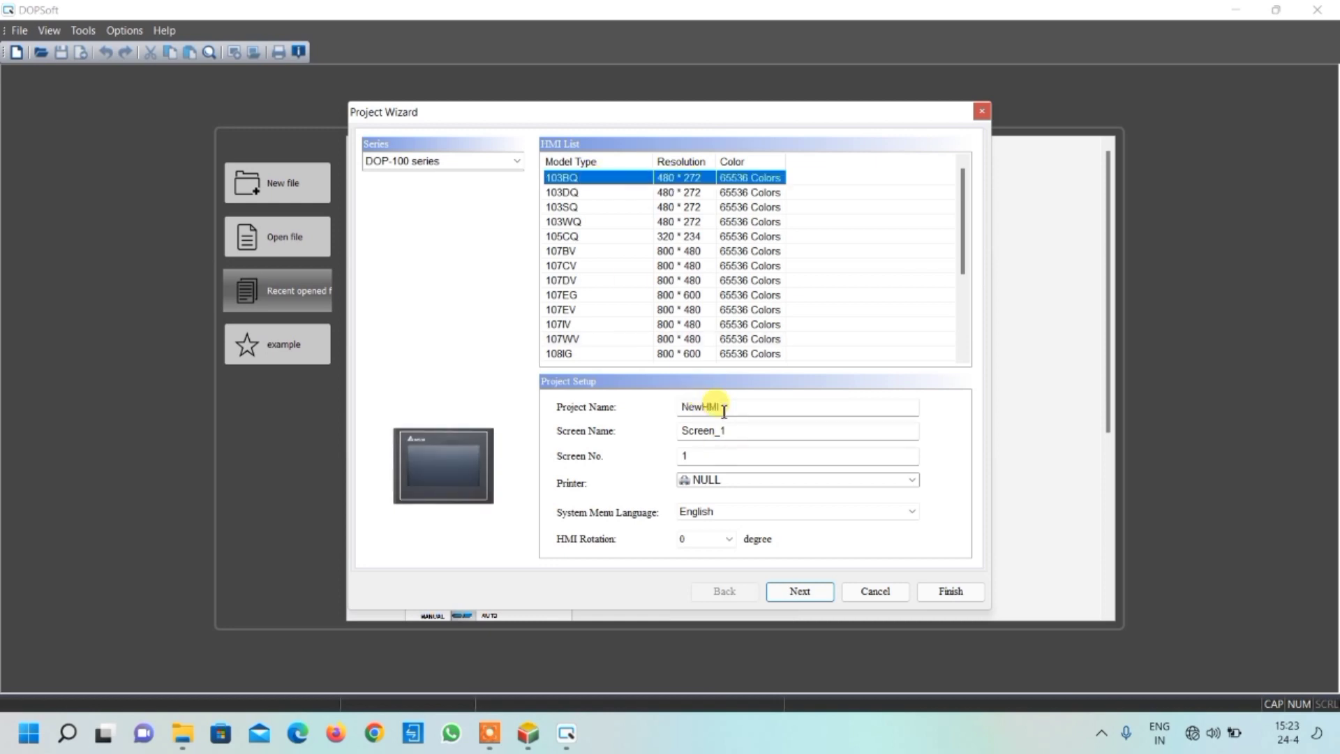
left_click_drag(727, 406, 620, 414)
type("a")
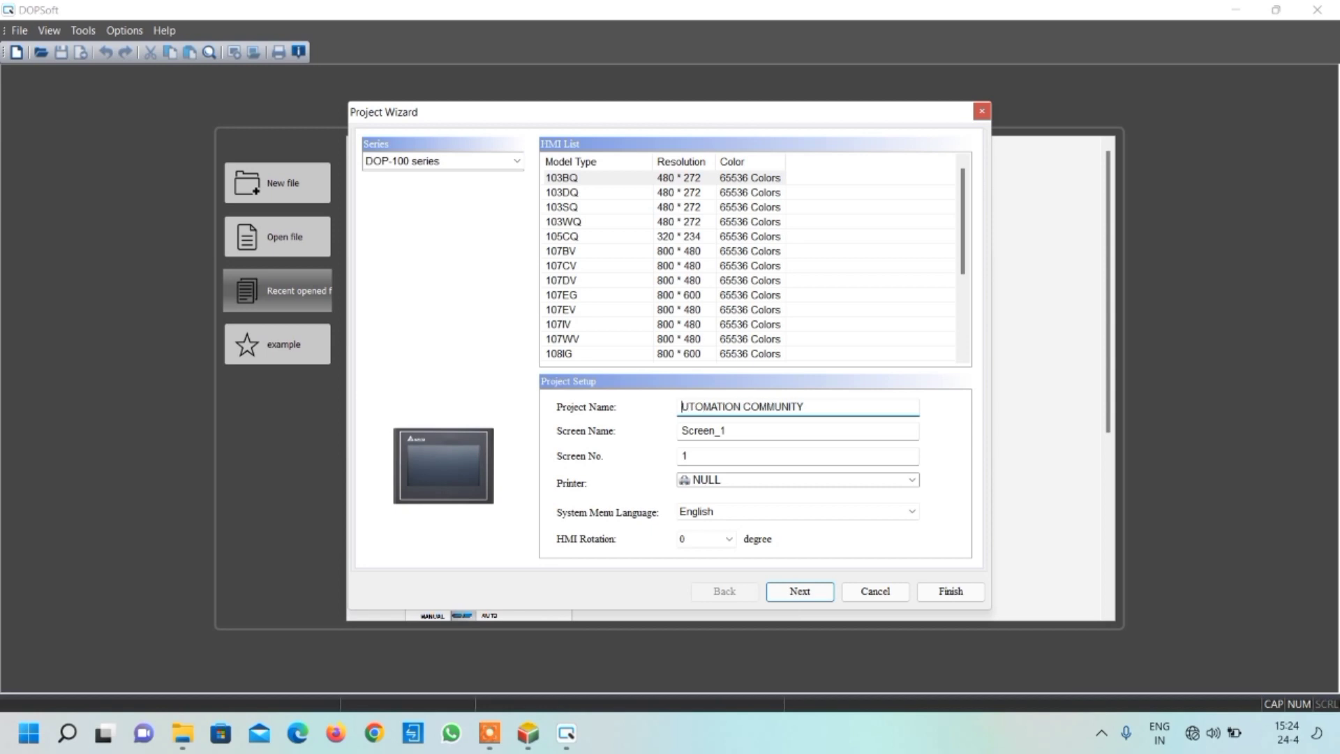
key("BackSpace")
type("A")
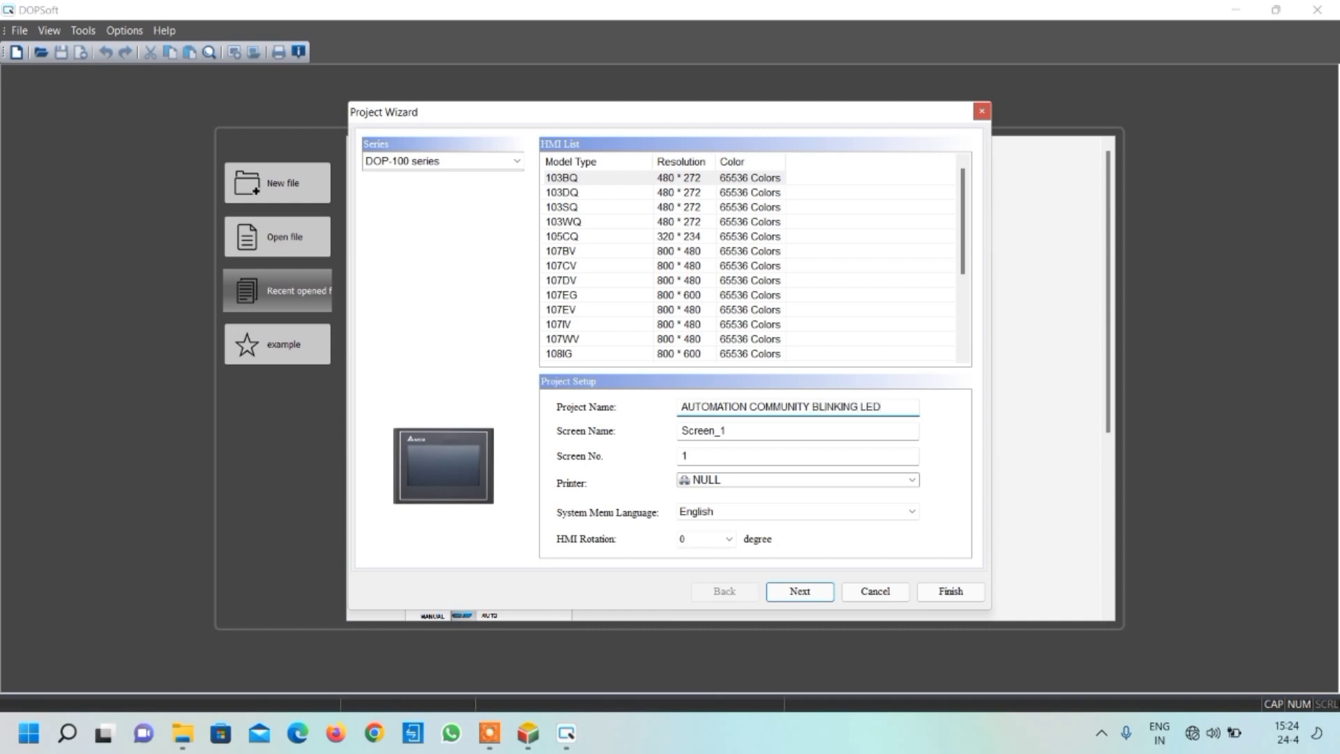
- Set the controller communication to 'my plc' and finish the project wizard
left_click(799, 592)
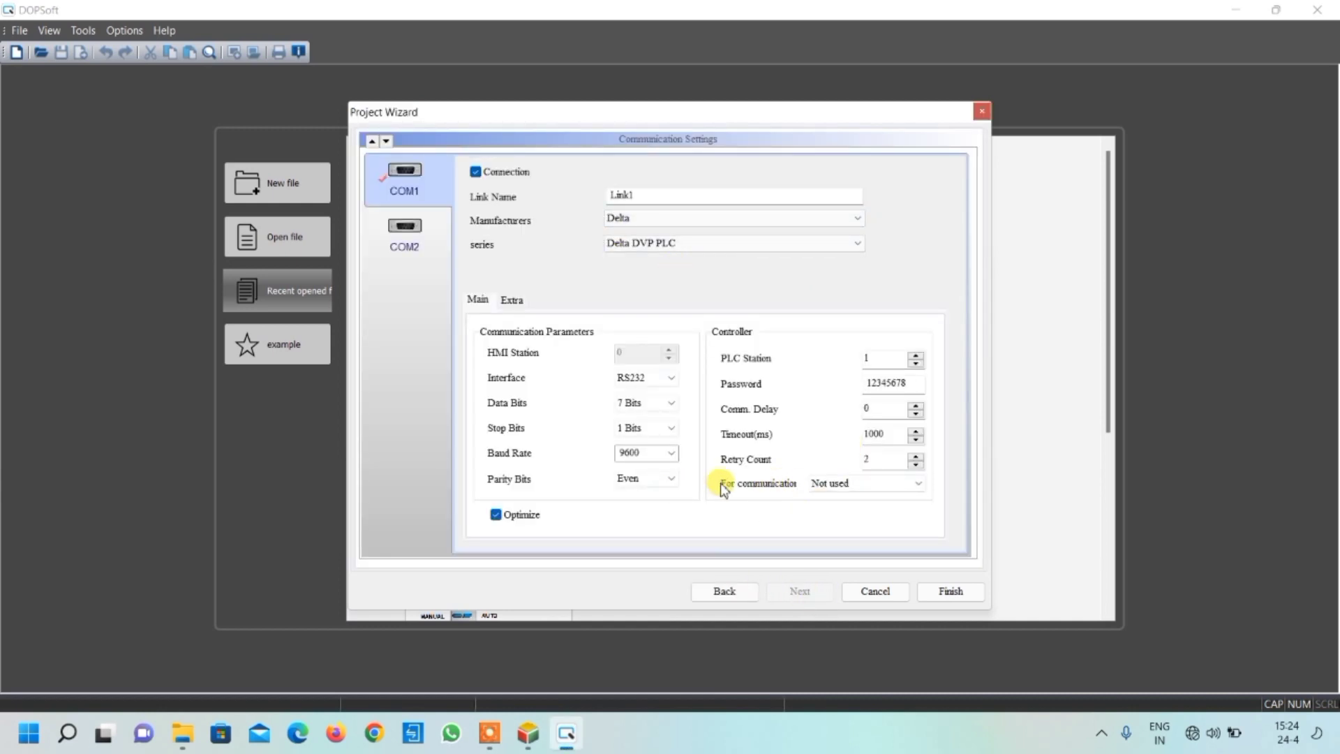
left_click(824, 483)
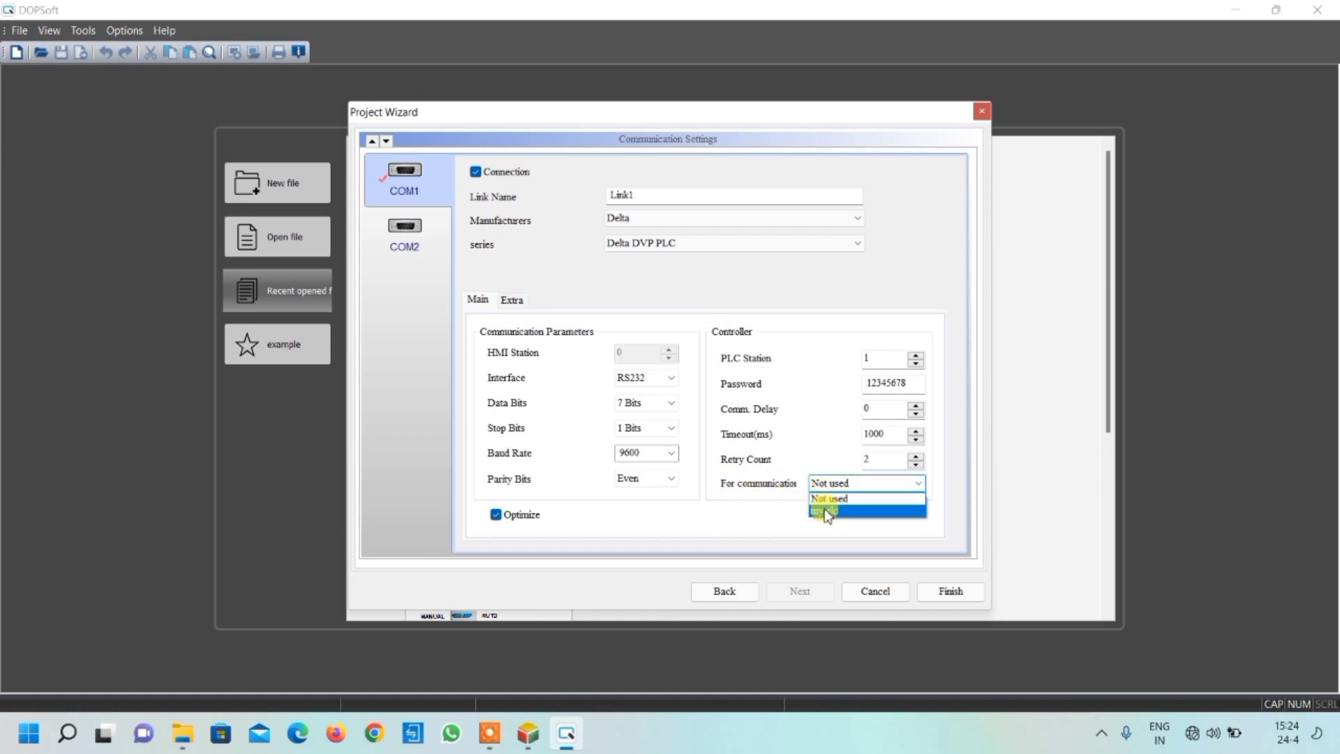
left_click(826, 512)
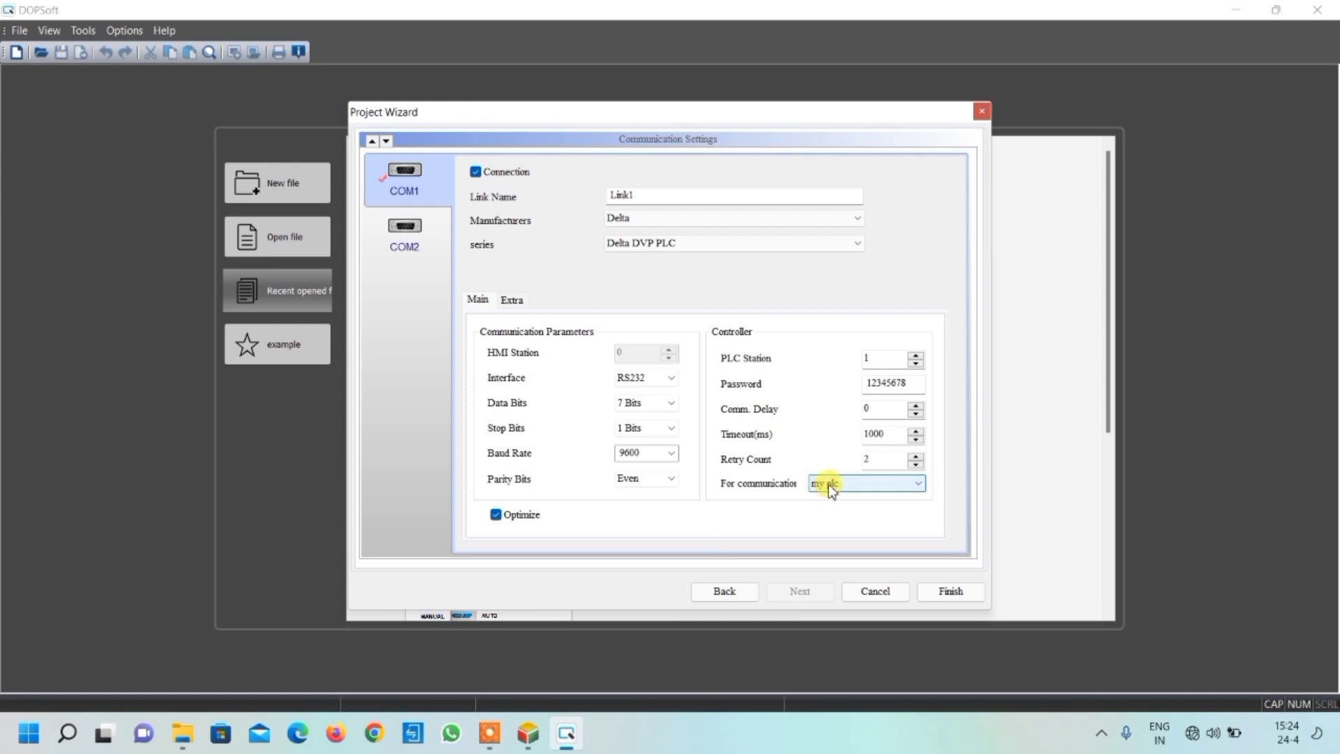
left_click(953, 595)
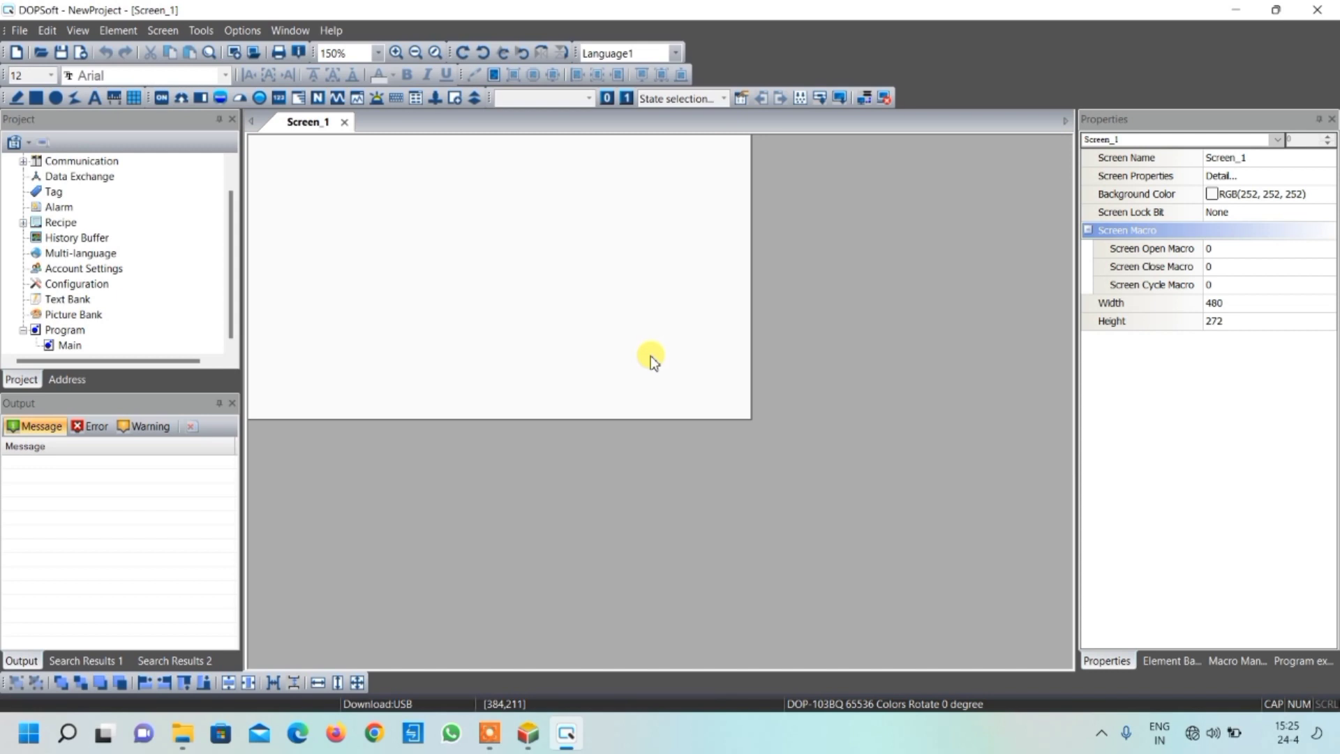
- Draw a Maintained button near Screen_1's top-left and open its properties
left_click(164, 99)
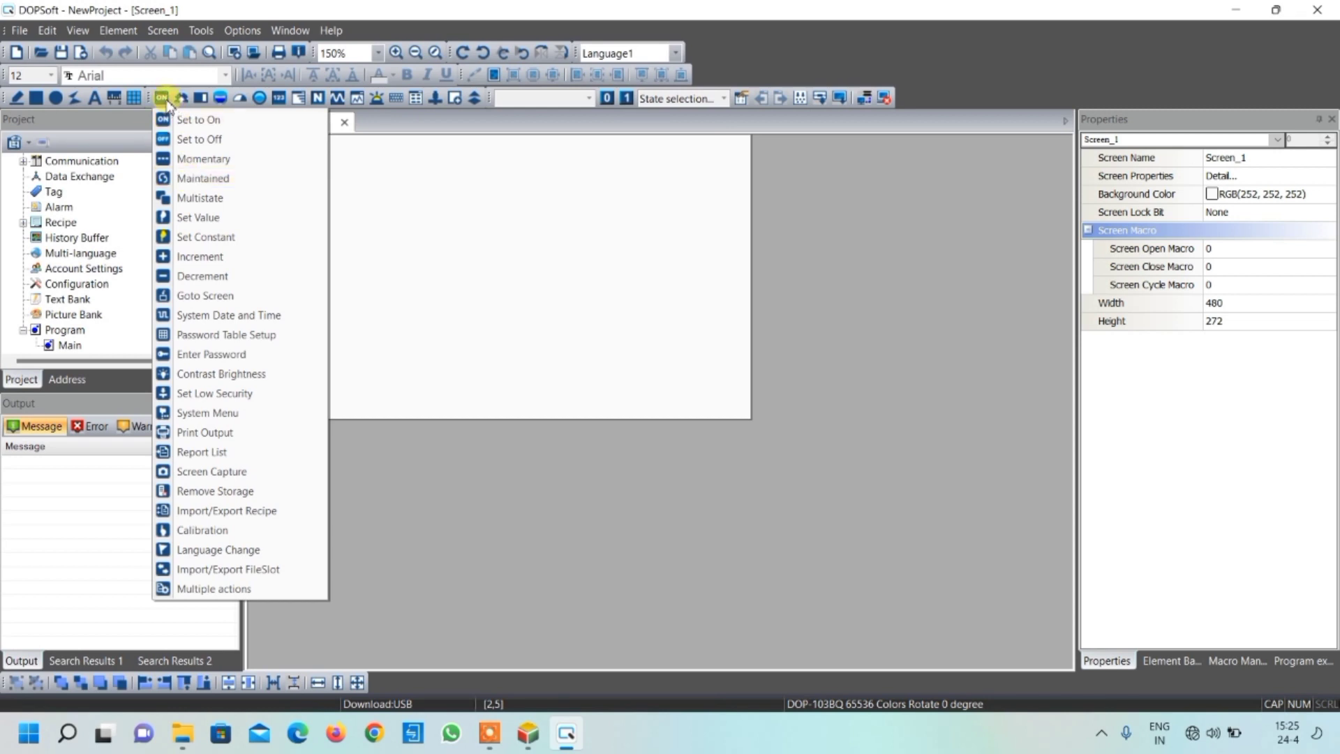
left_click(191, 177)
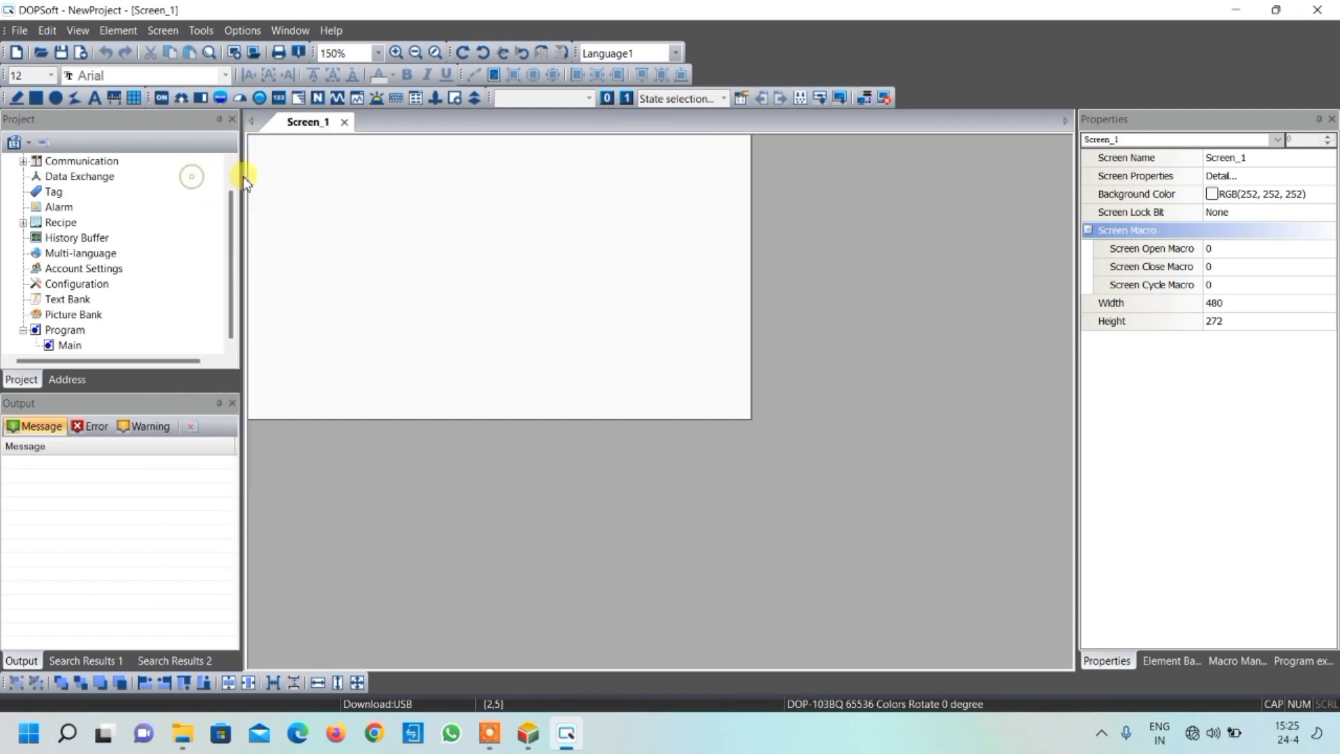
left_click_drag(279, 160, 343, 263)
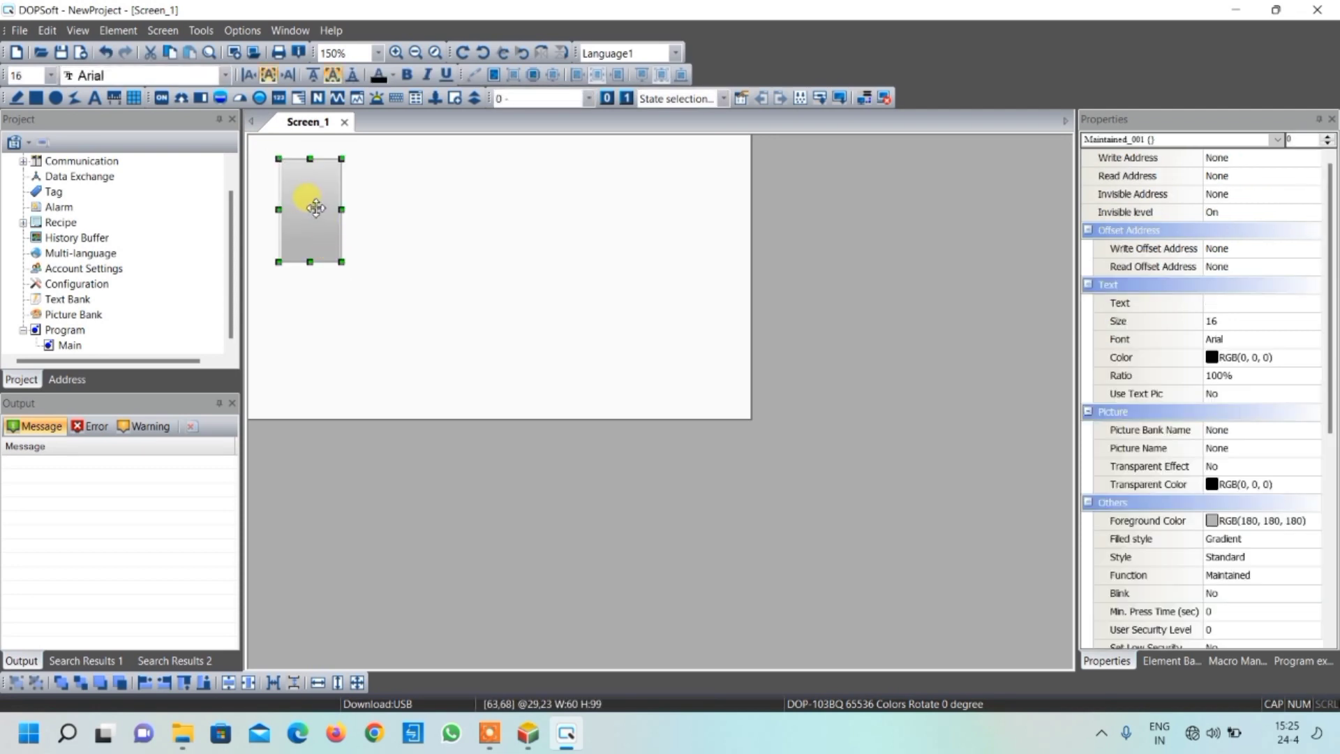
double_click(315, 207)
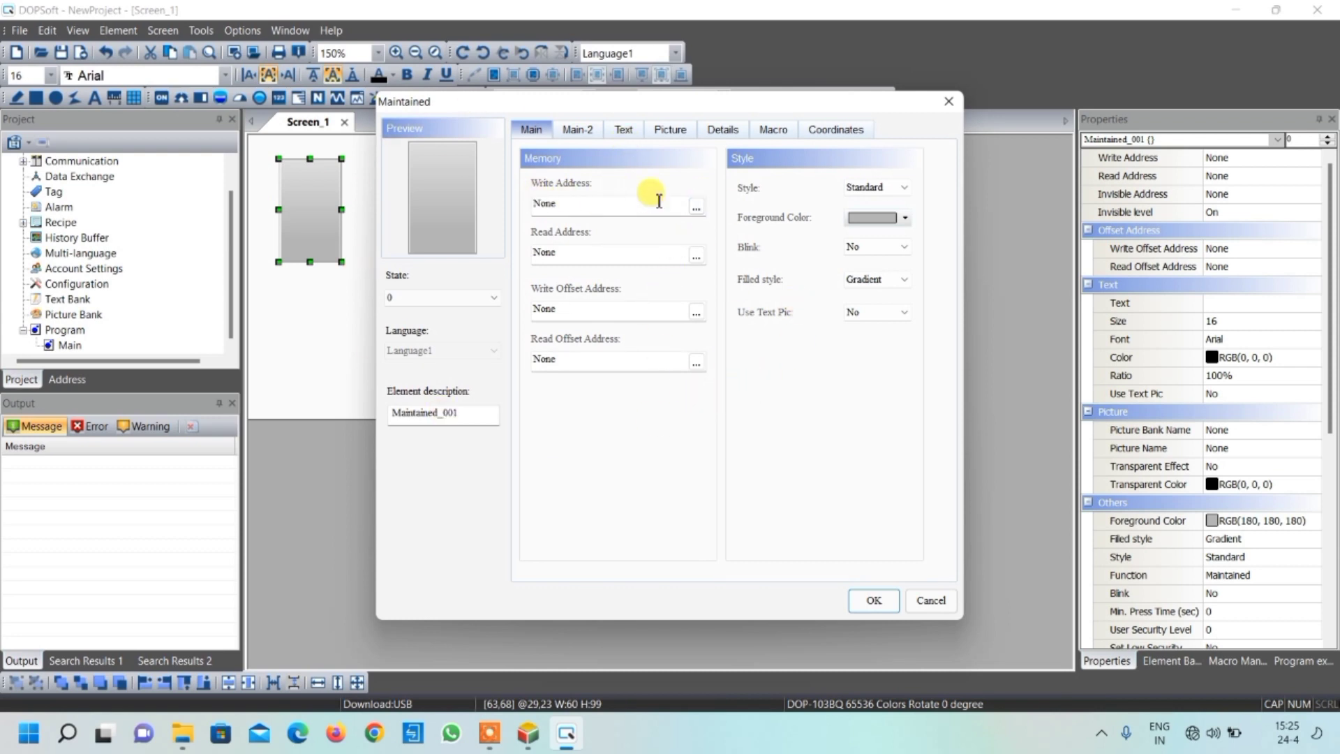
- Set the Maintained button's write address to X0 on Link1
left_click(697, 208)
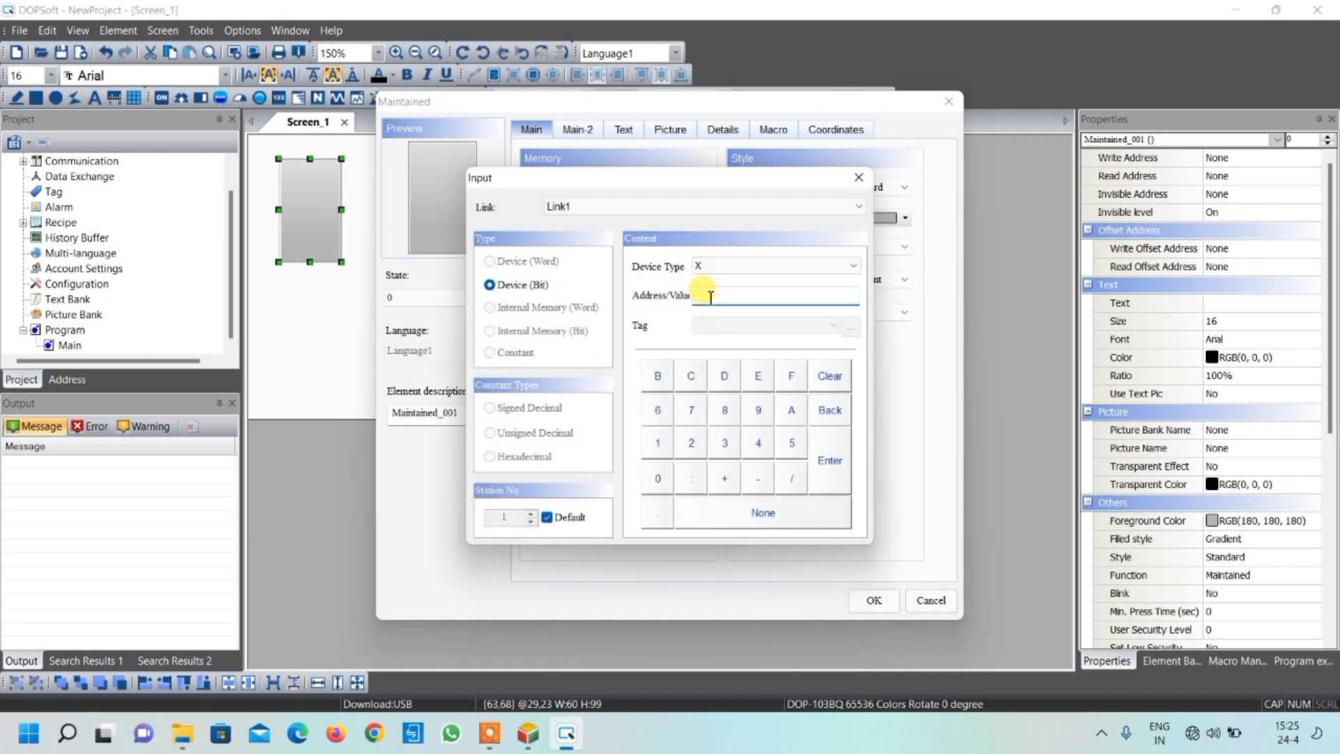
left_click(654, 482)
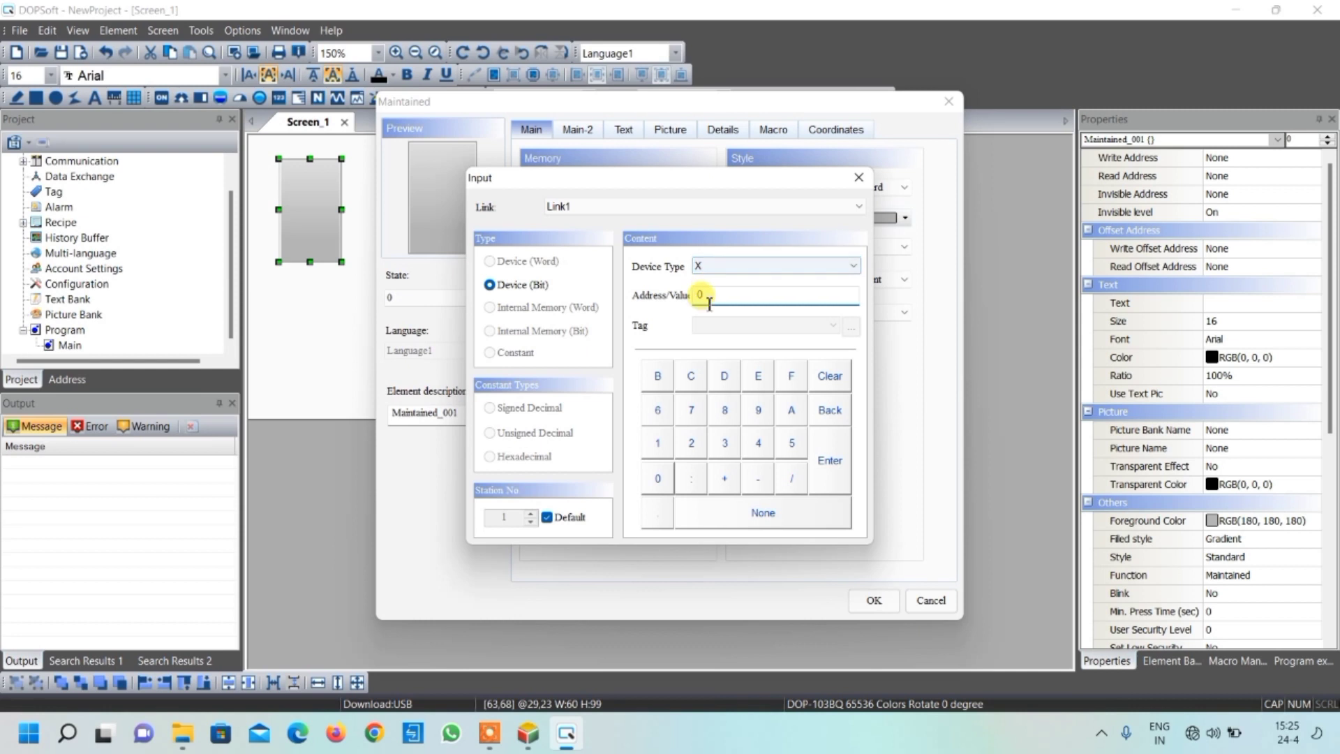
left_click(834, 464)
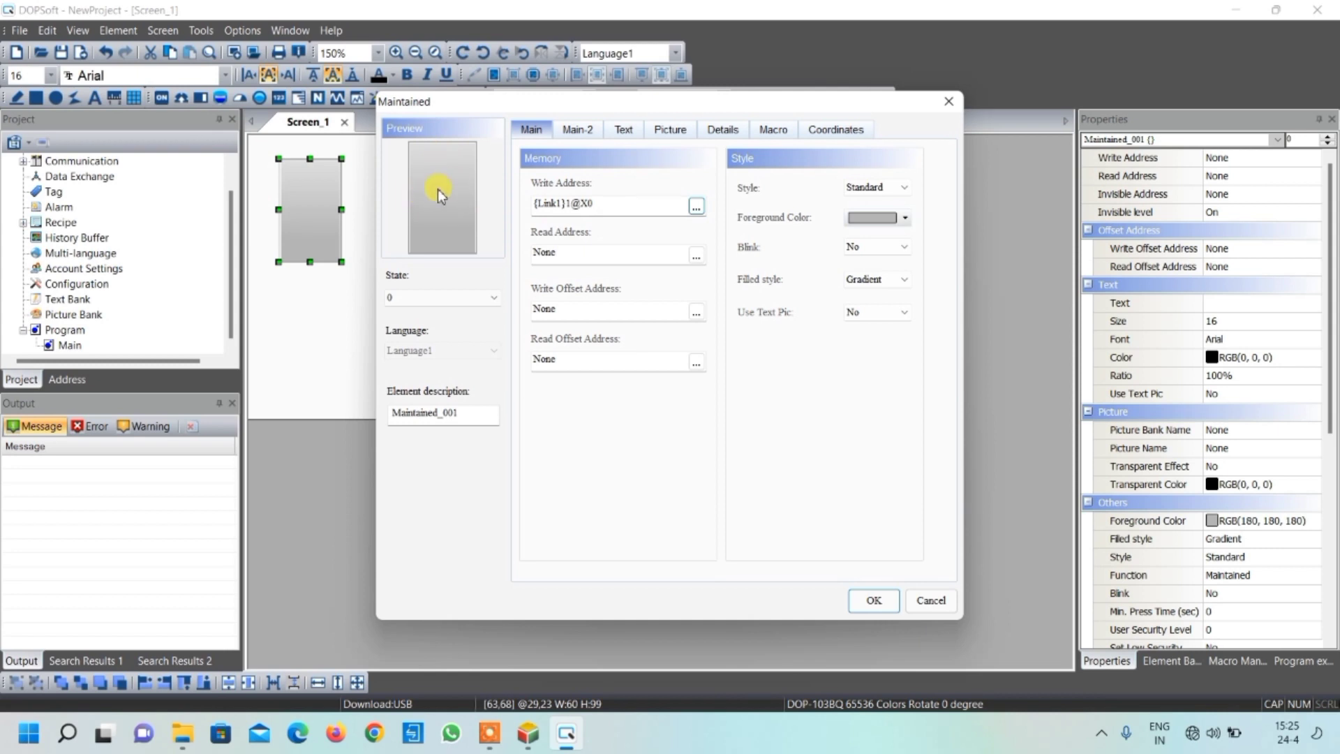
- Assign picture 42.emf from the $VectorSW2State.pib bank to button state 0
left_click(670, 129)
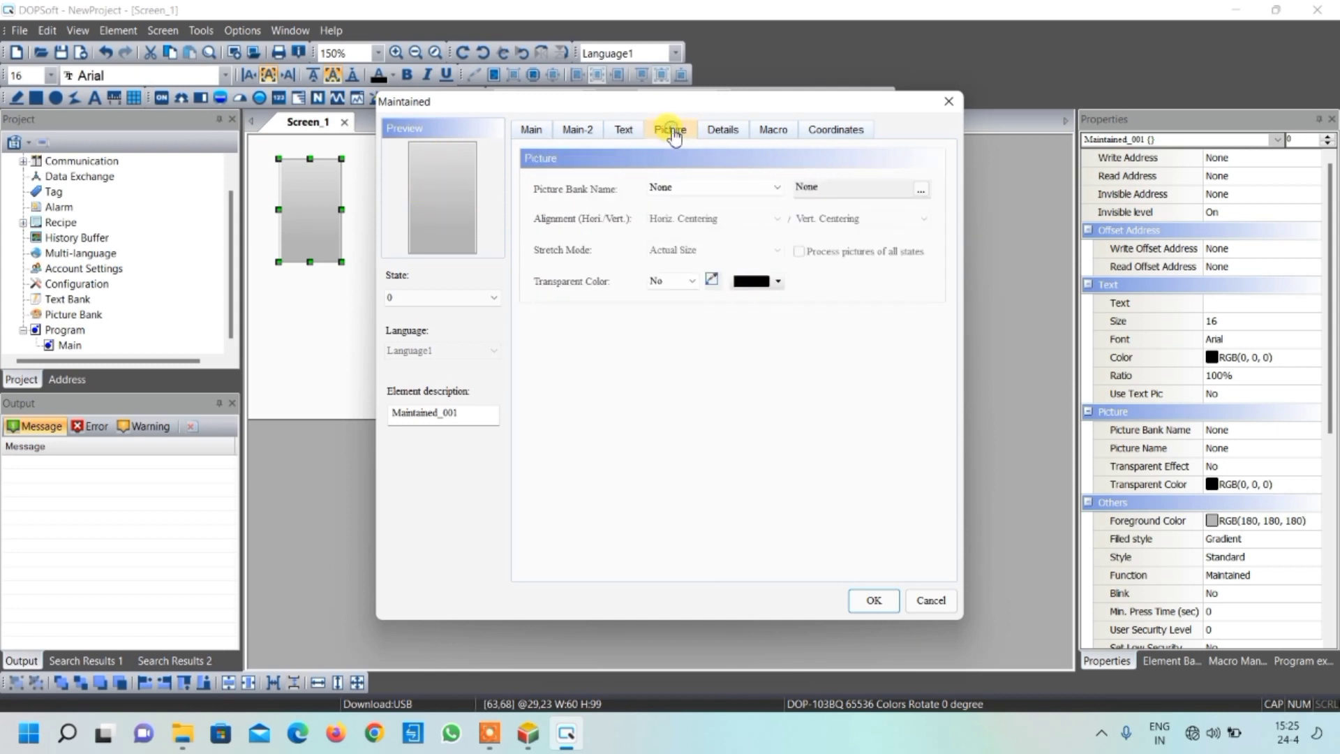
left_click(738, 185)
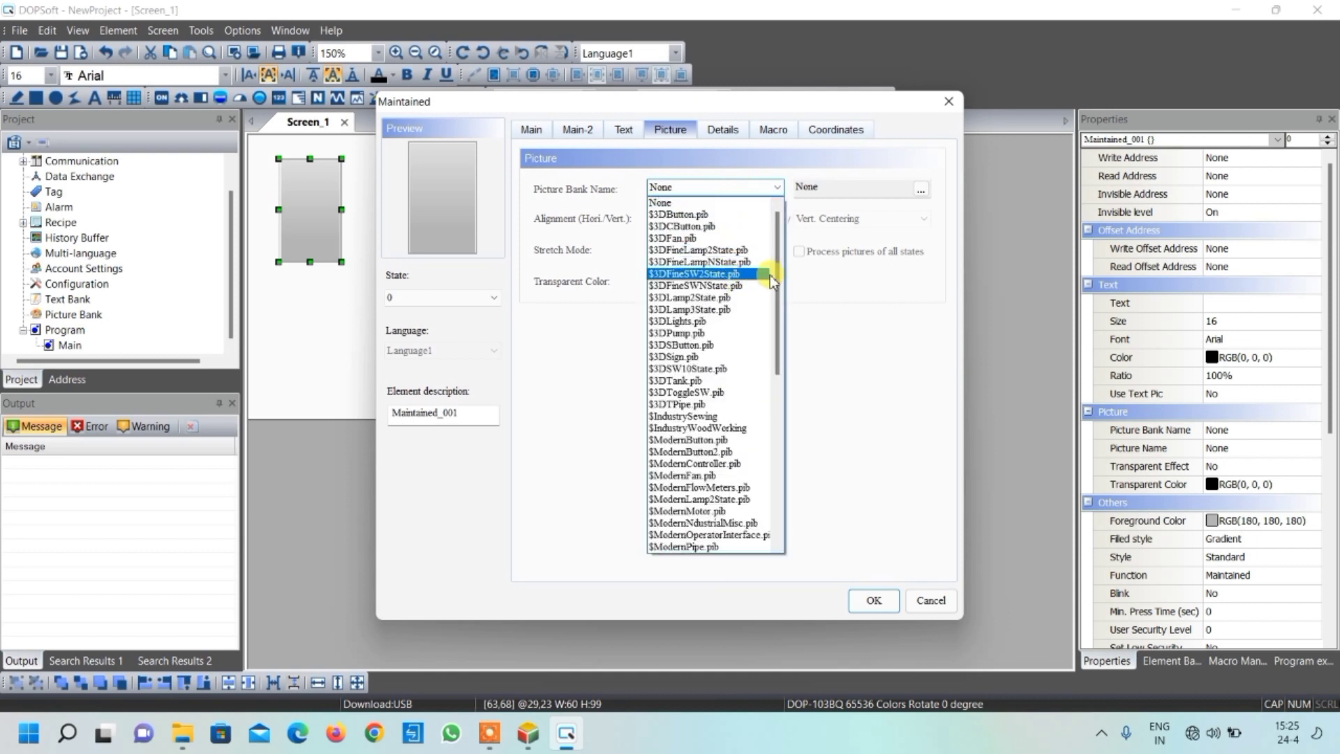
left_click_drag(777, 271, 778, 452)
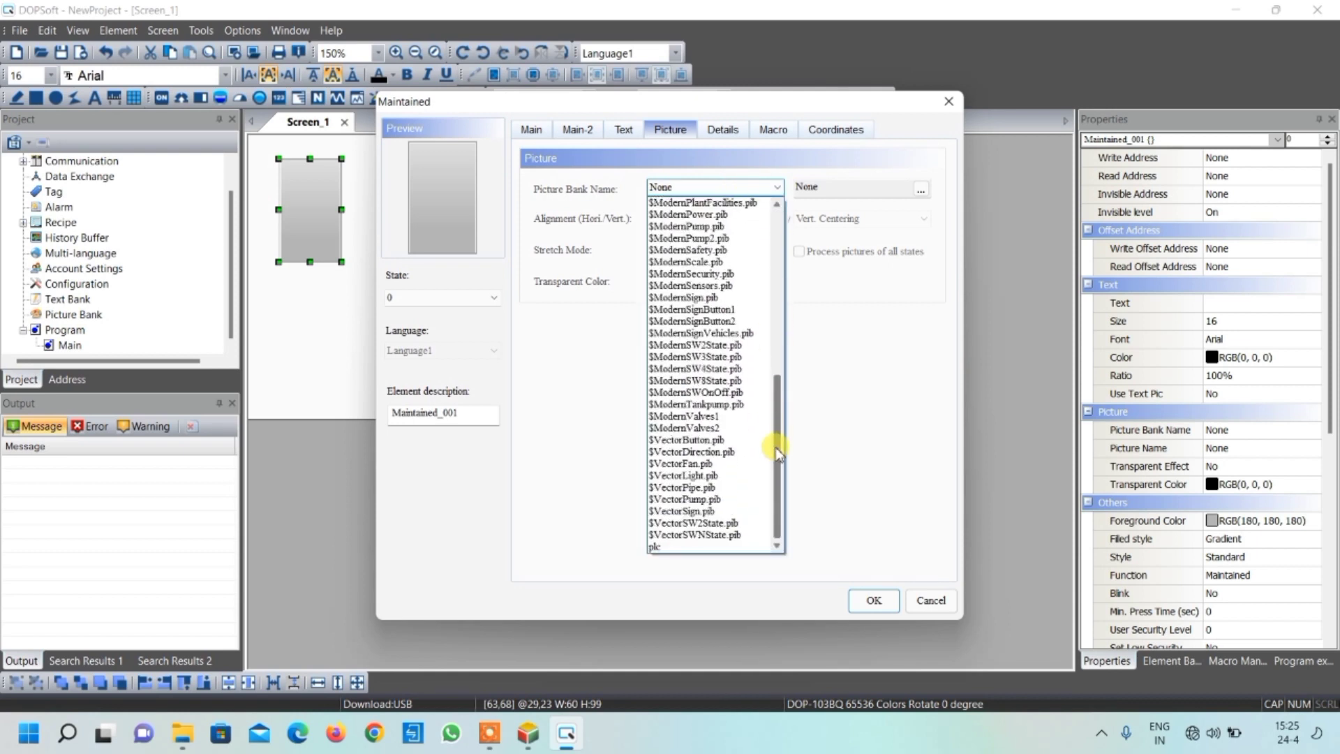
left_click(701, 523)
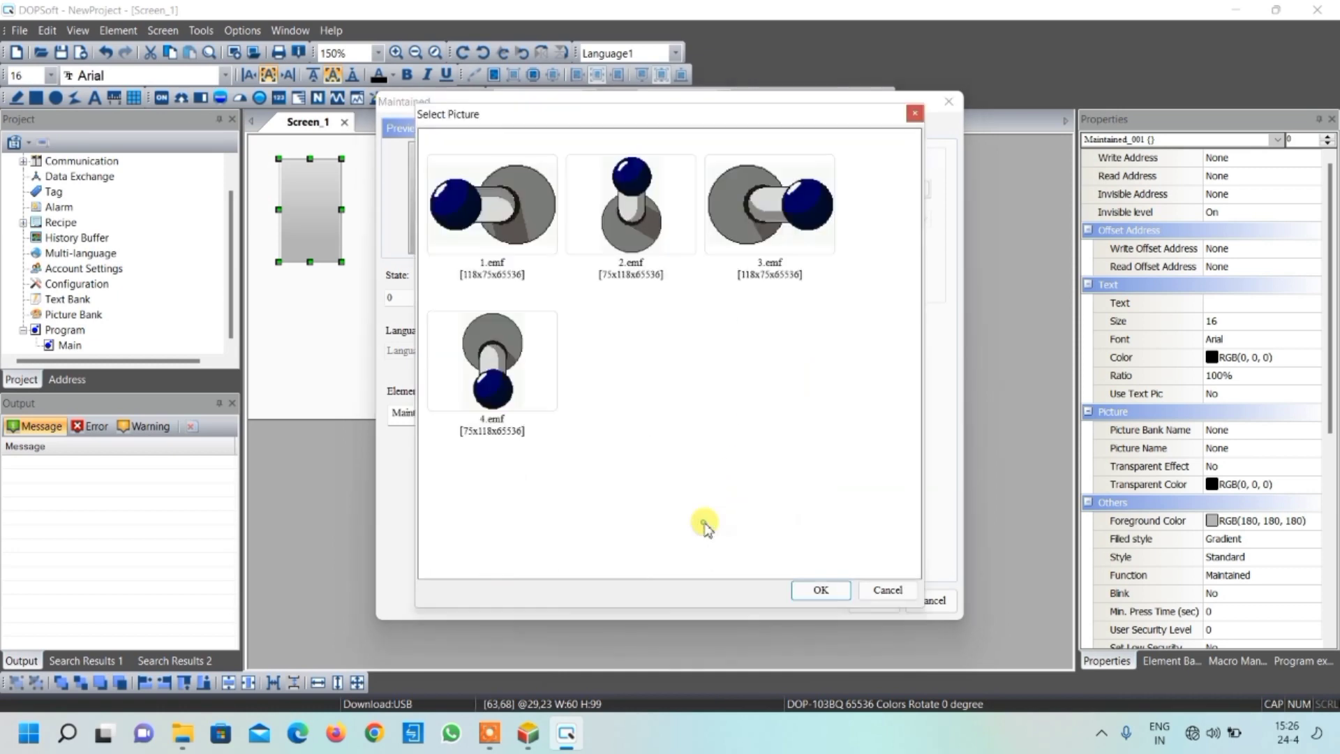
scroll(663, 369, "down", 15)
scroll(664, 382, "up", 10)
scroll(664, 382, "down", 5)
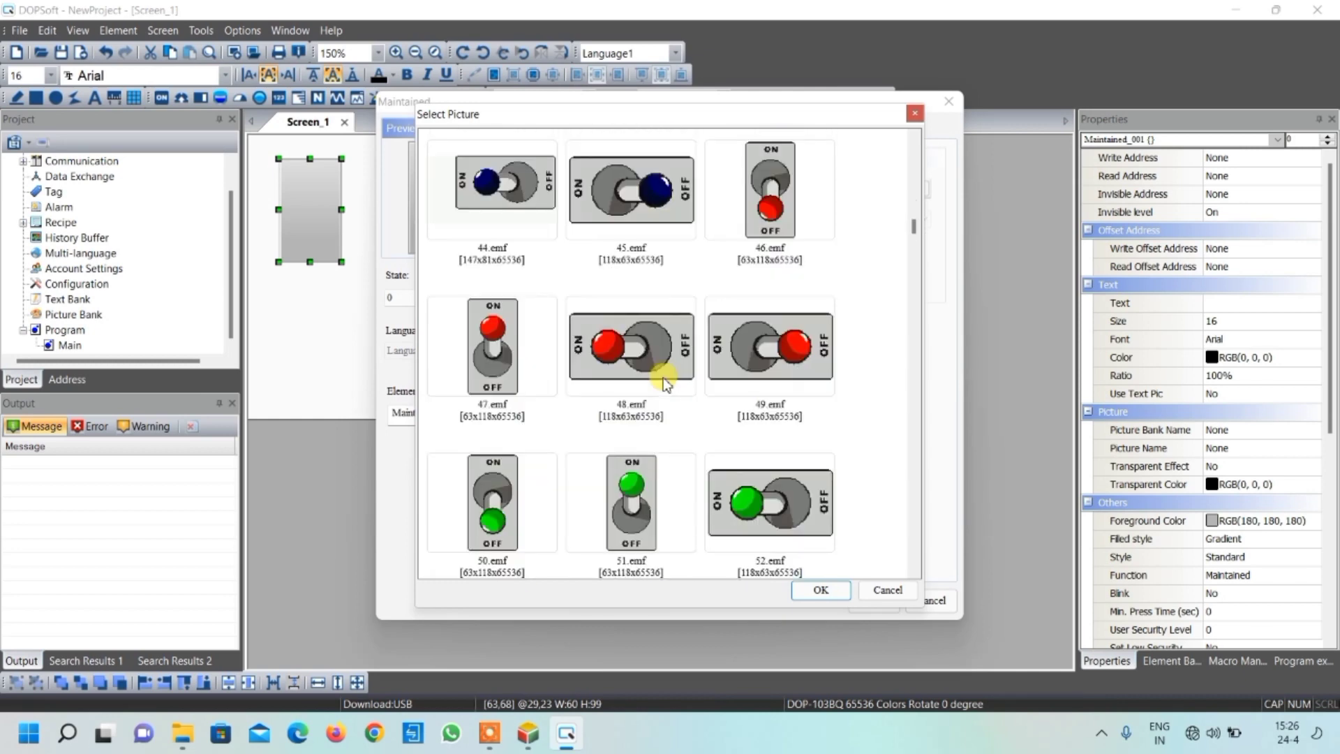
scroll(666, 383, "up", 2)
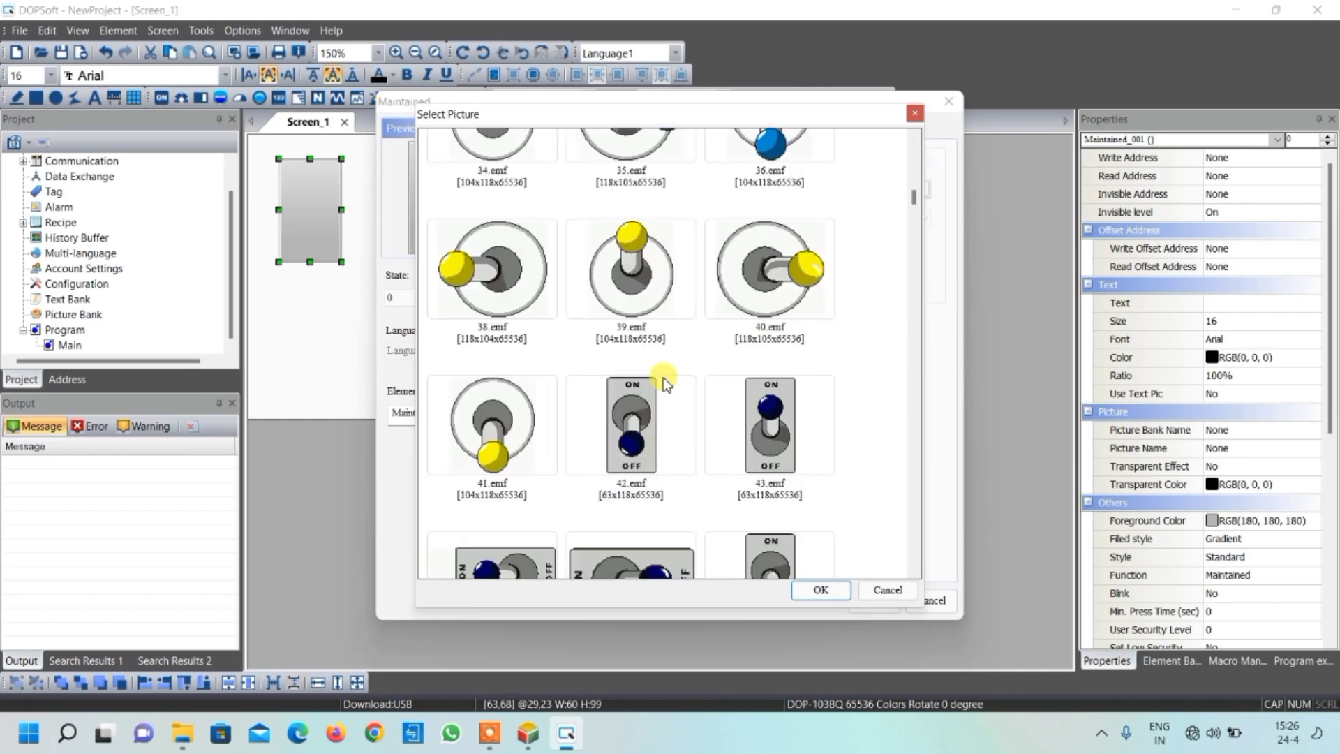
left_click(632, 415)
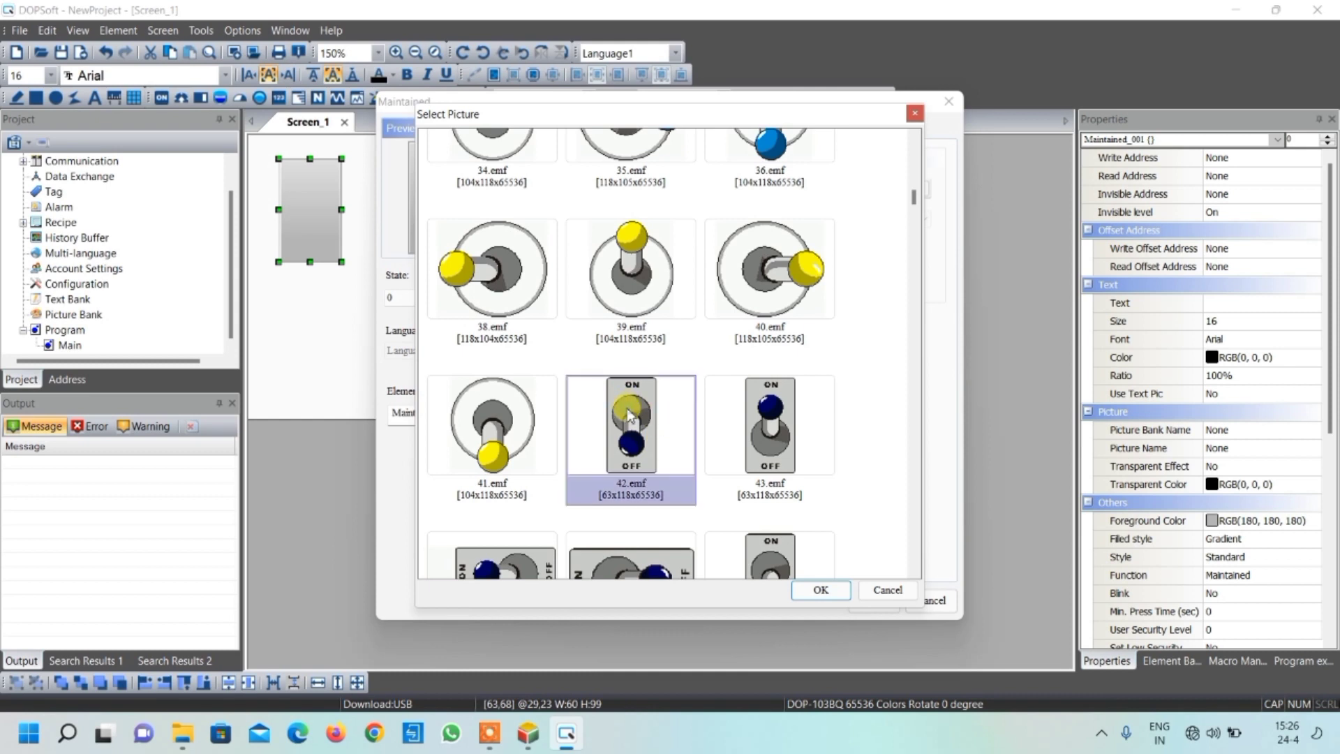
left_click(821, 590)
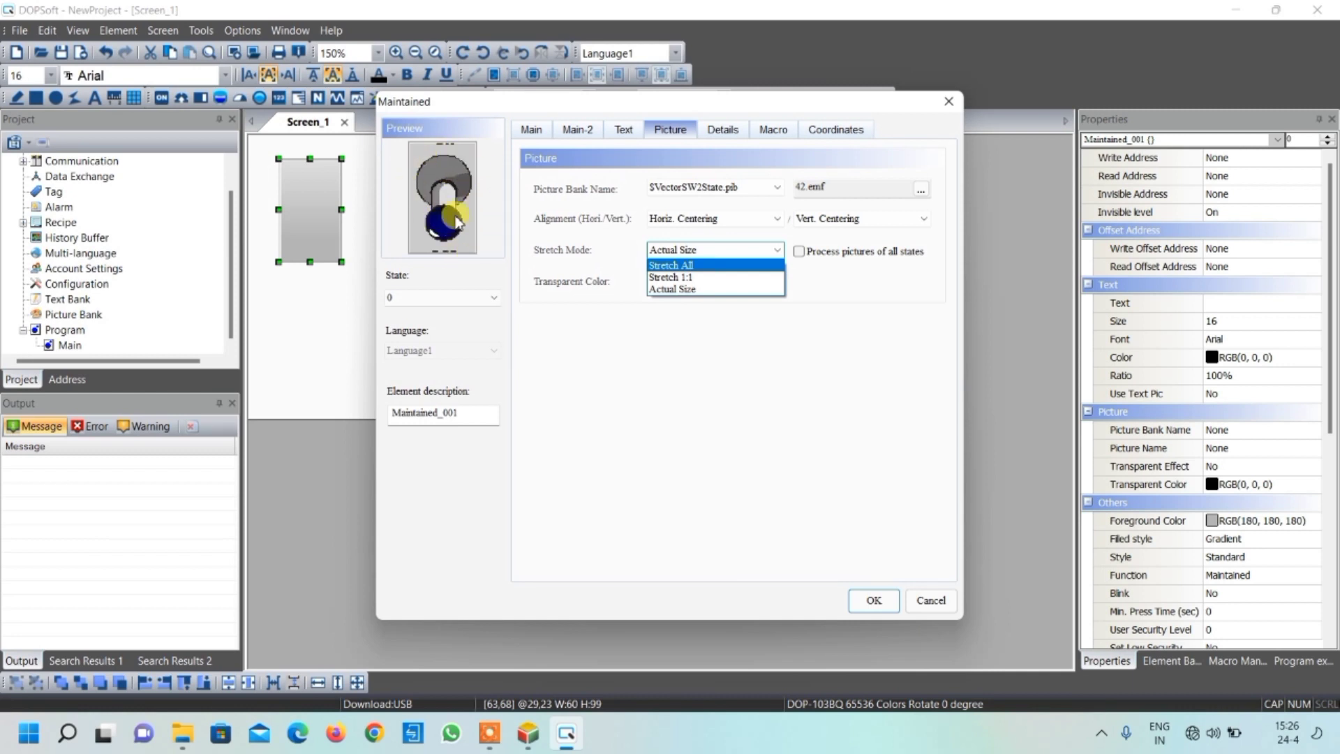
- Set the state 0 picture's stretch mode to Stretch All
left_click(673, 250)
left_click(674, 250)
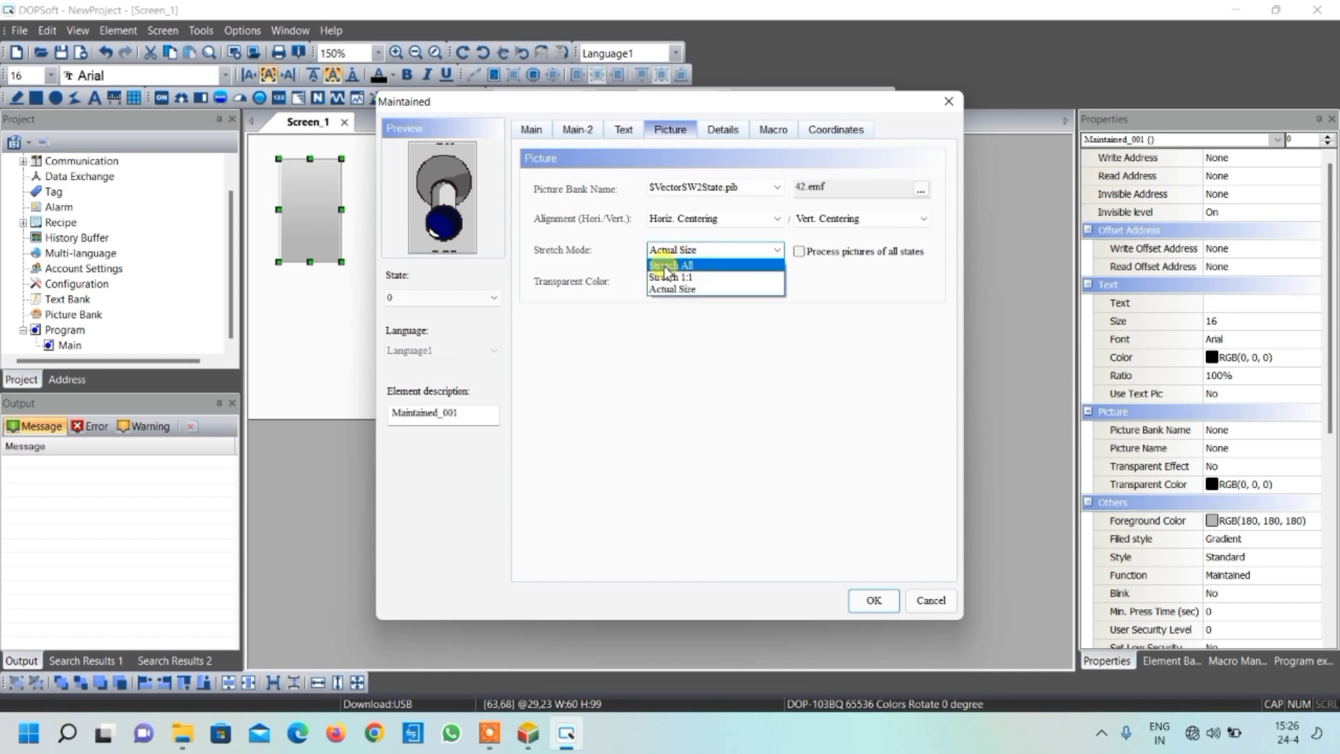
left_click(666, 266)
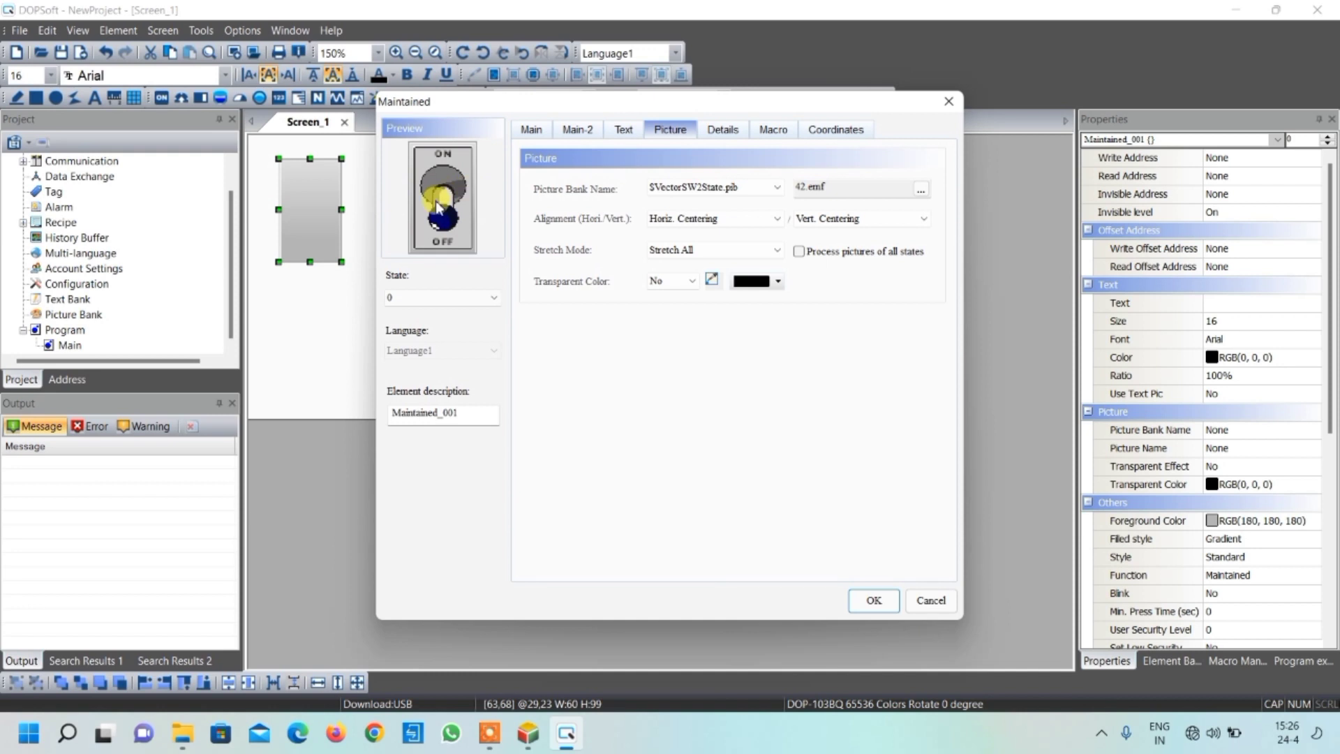
- Switch to state 1 and assign it the 43.emf switch picture
left_click(460, 305)
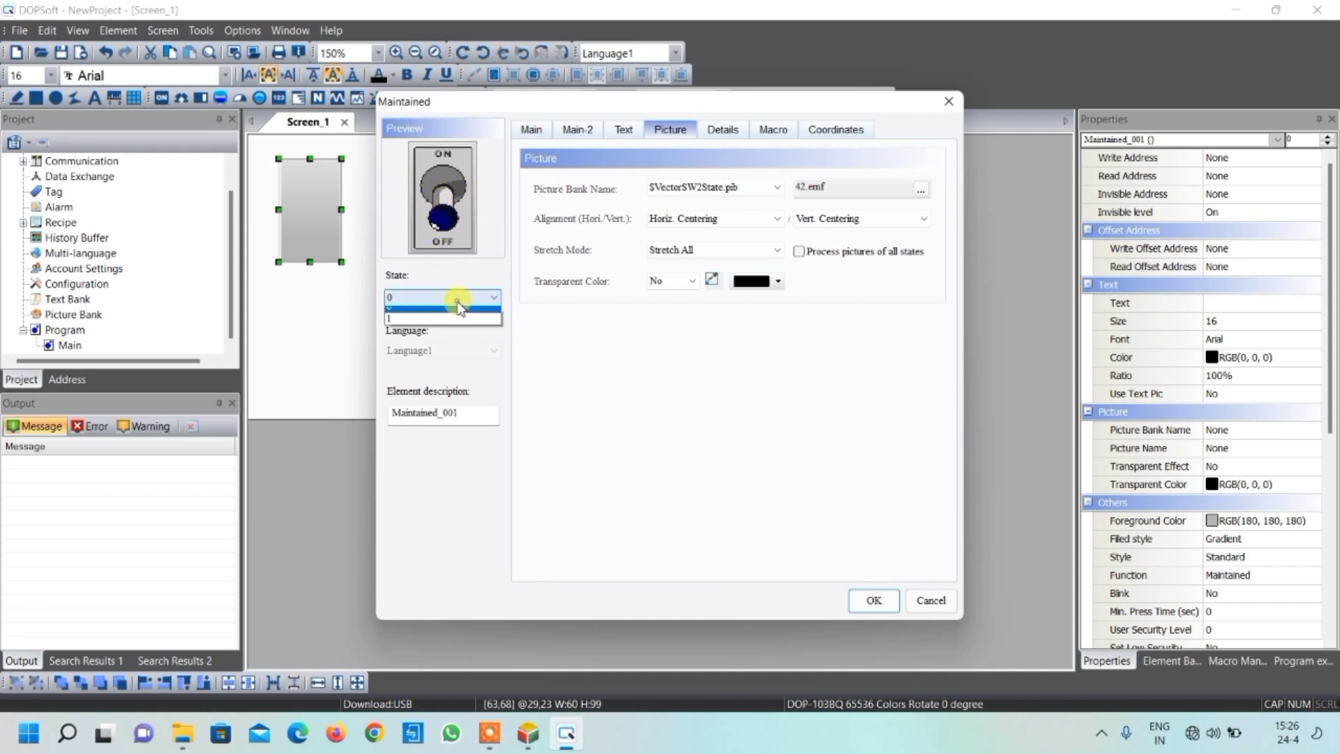
left_click(459, 320)
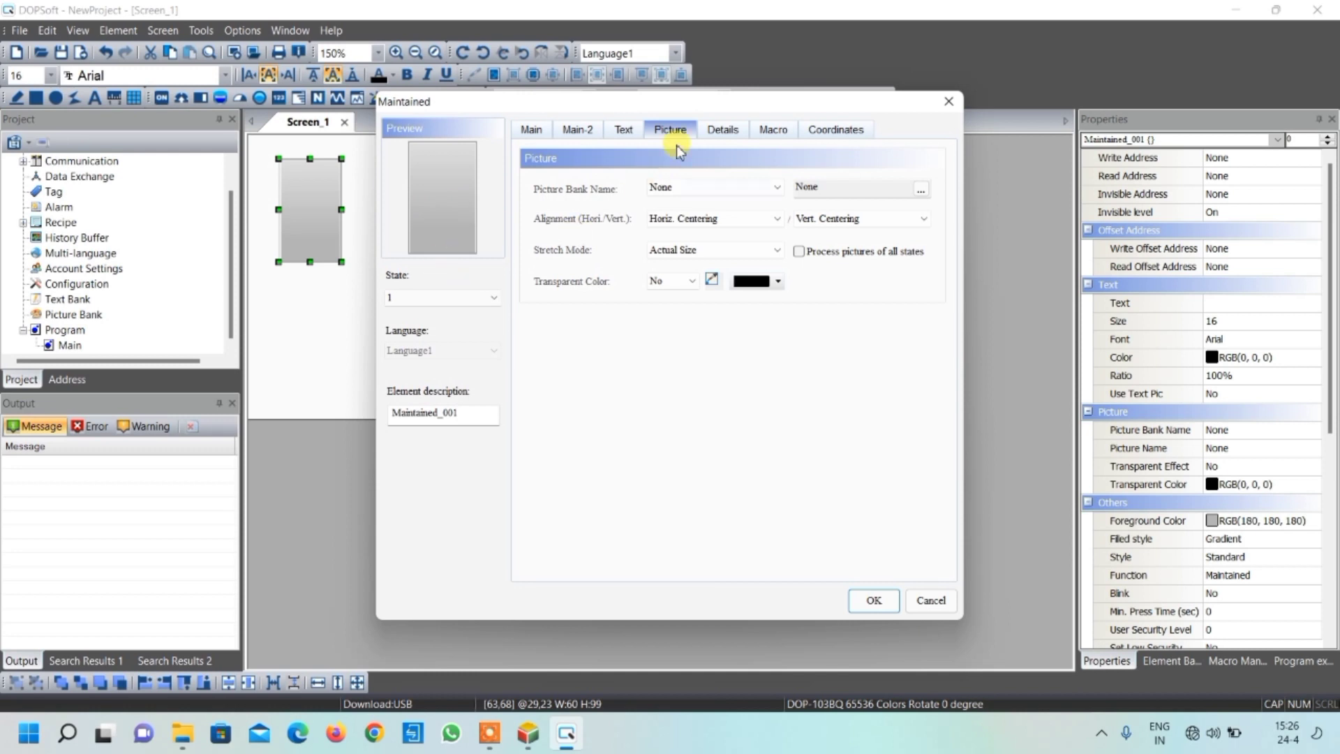
left_click(715, 189)
scroll(762, 448, "down", 5)
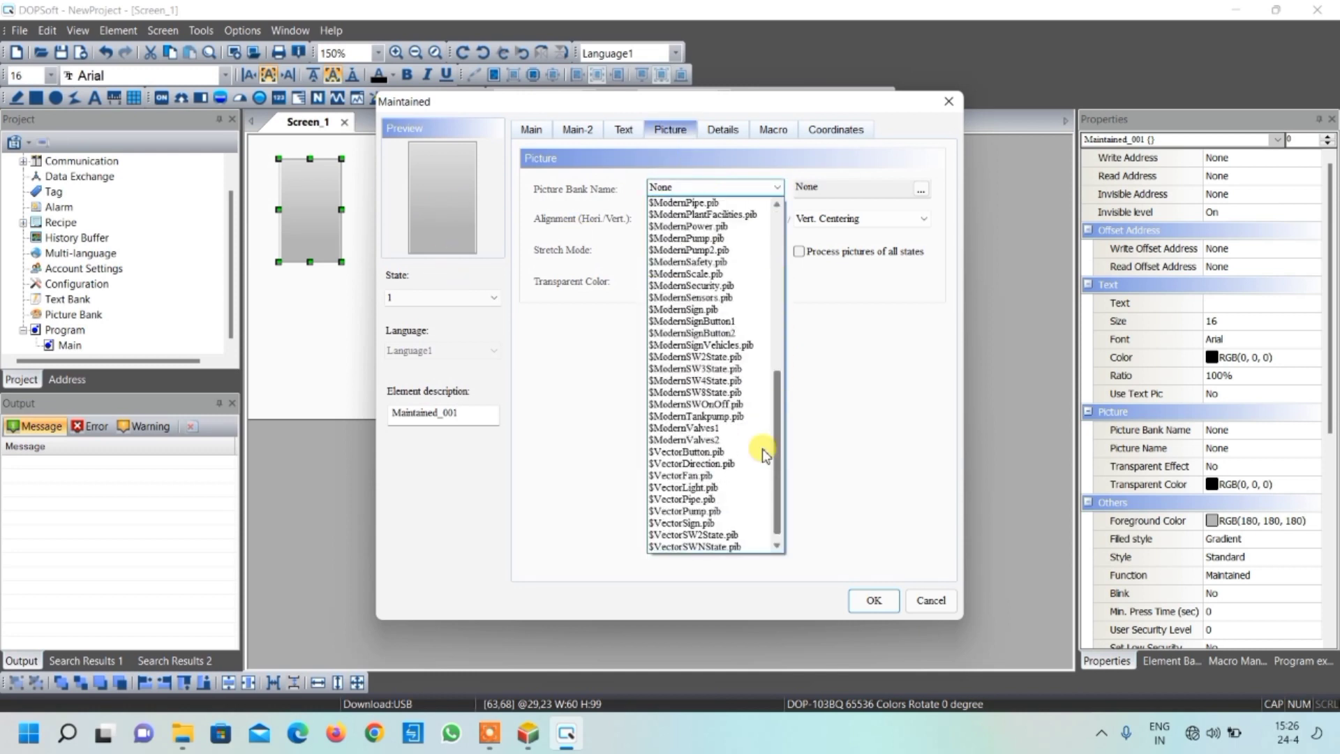
left_click(696, 514)
scroll(675, 370, "down", 10)
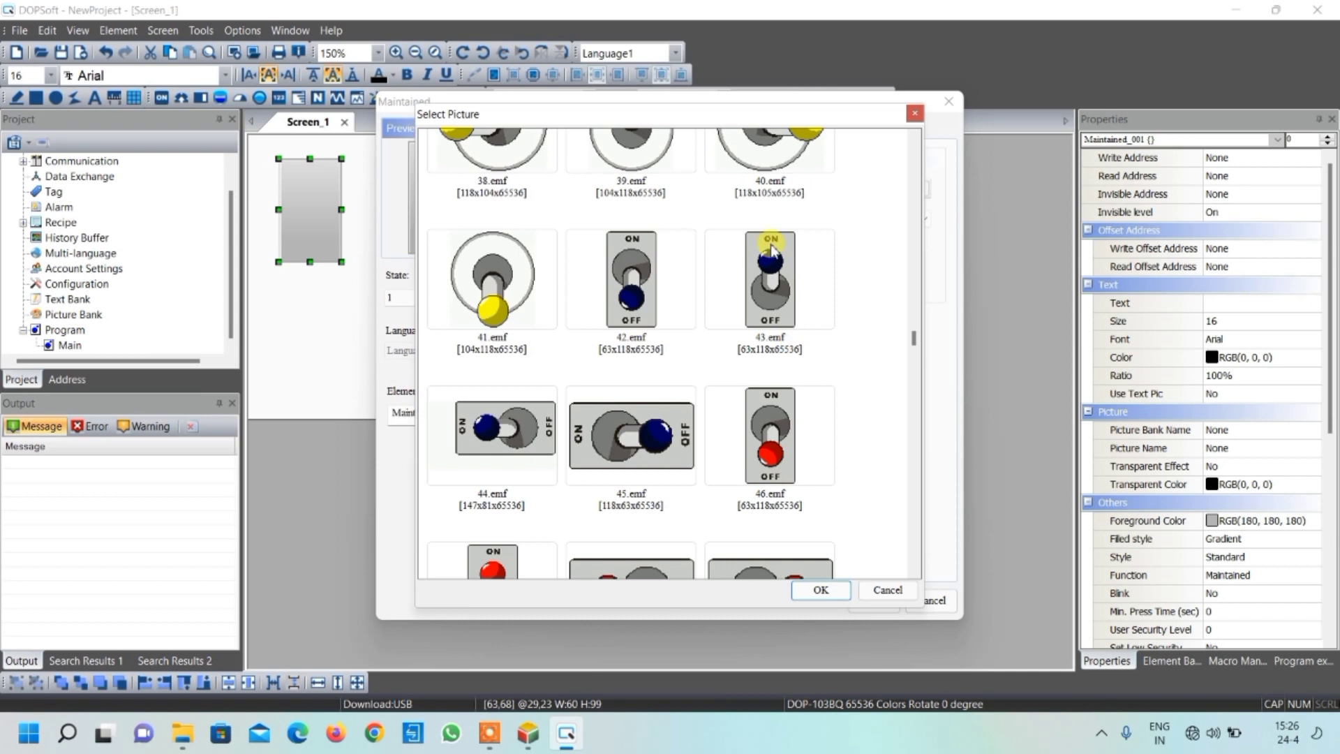
left_click(764, 269)
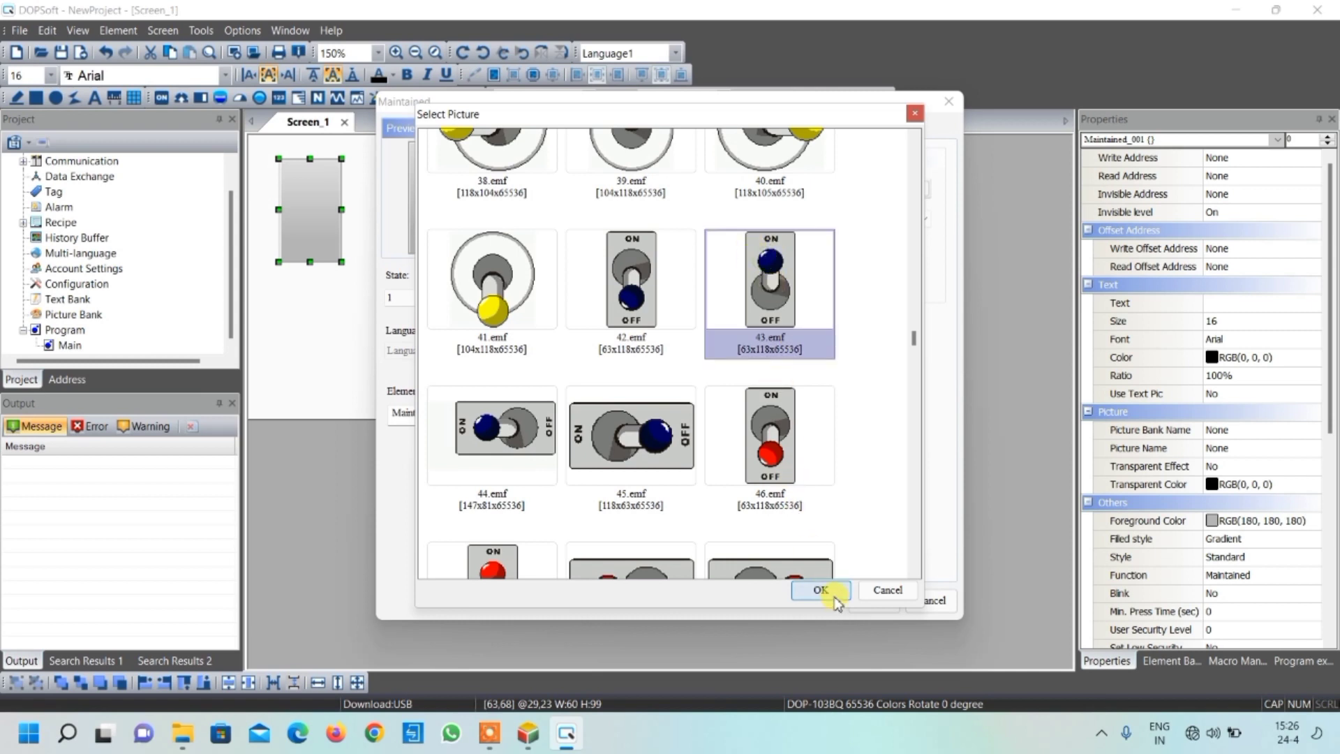
left_click(823, 591)
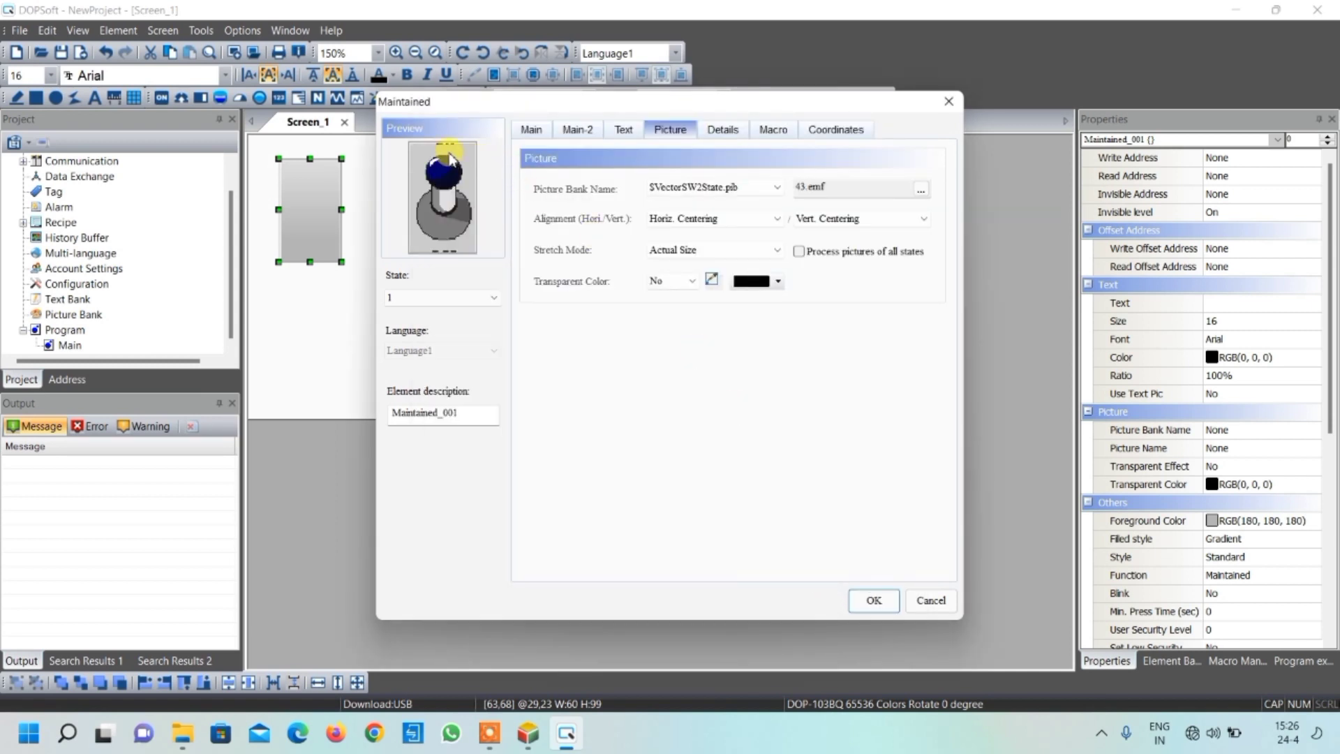
- Stretch state 1's picture to fill and close the Maintained dialog
left_click(673, 251)
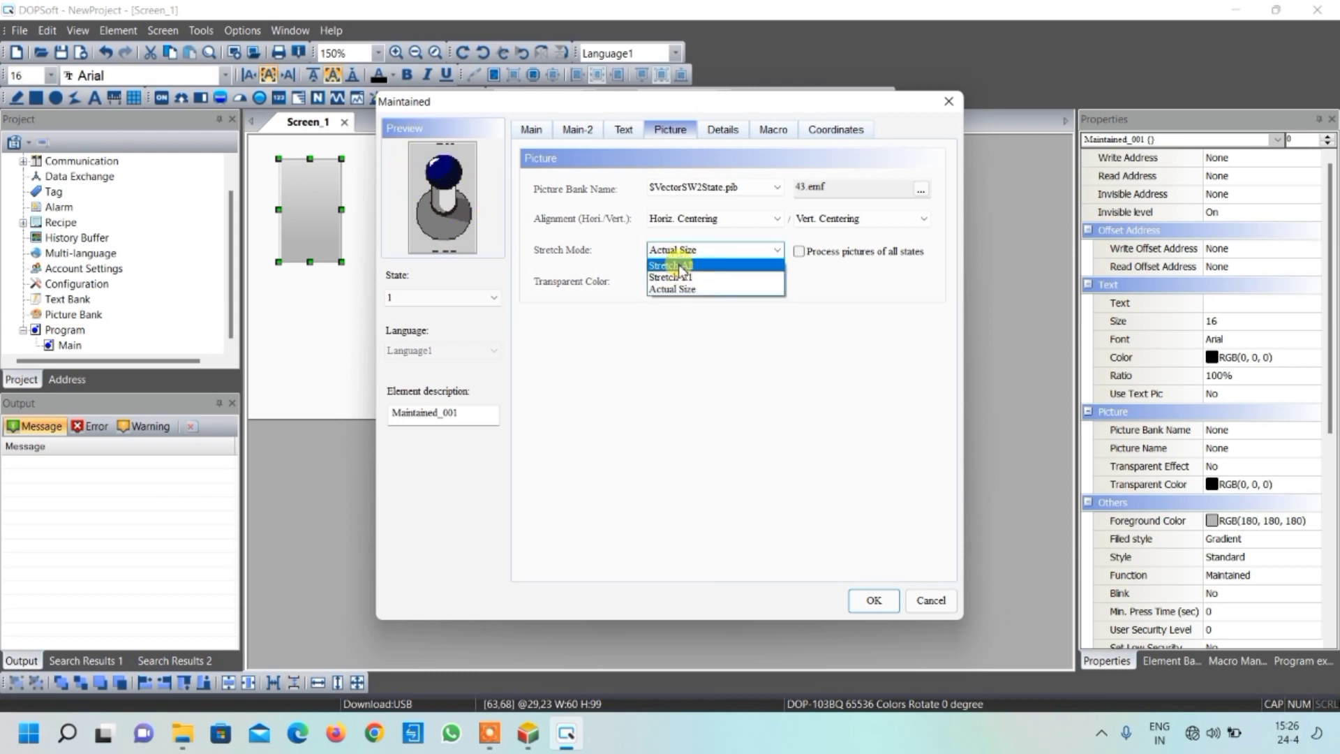
left_click(678, 265)
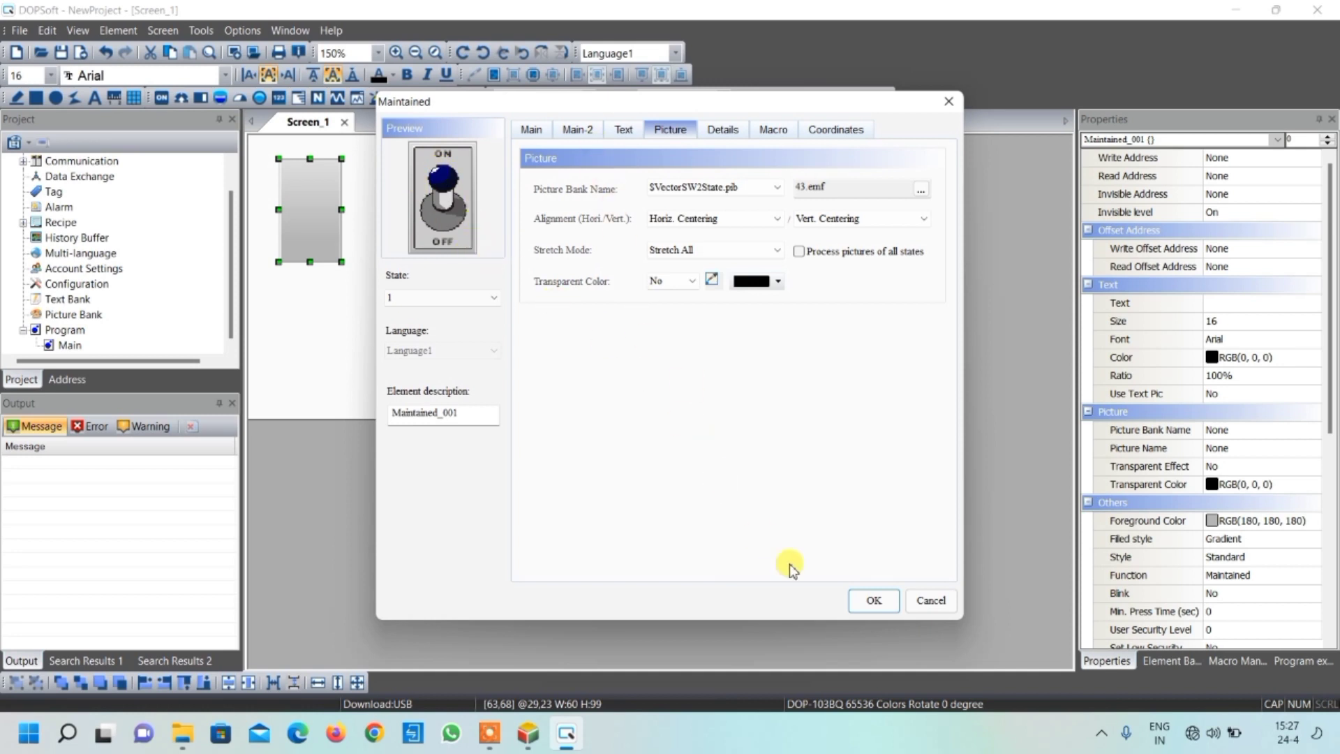
left_click(873, 601)
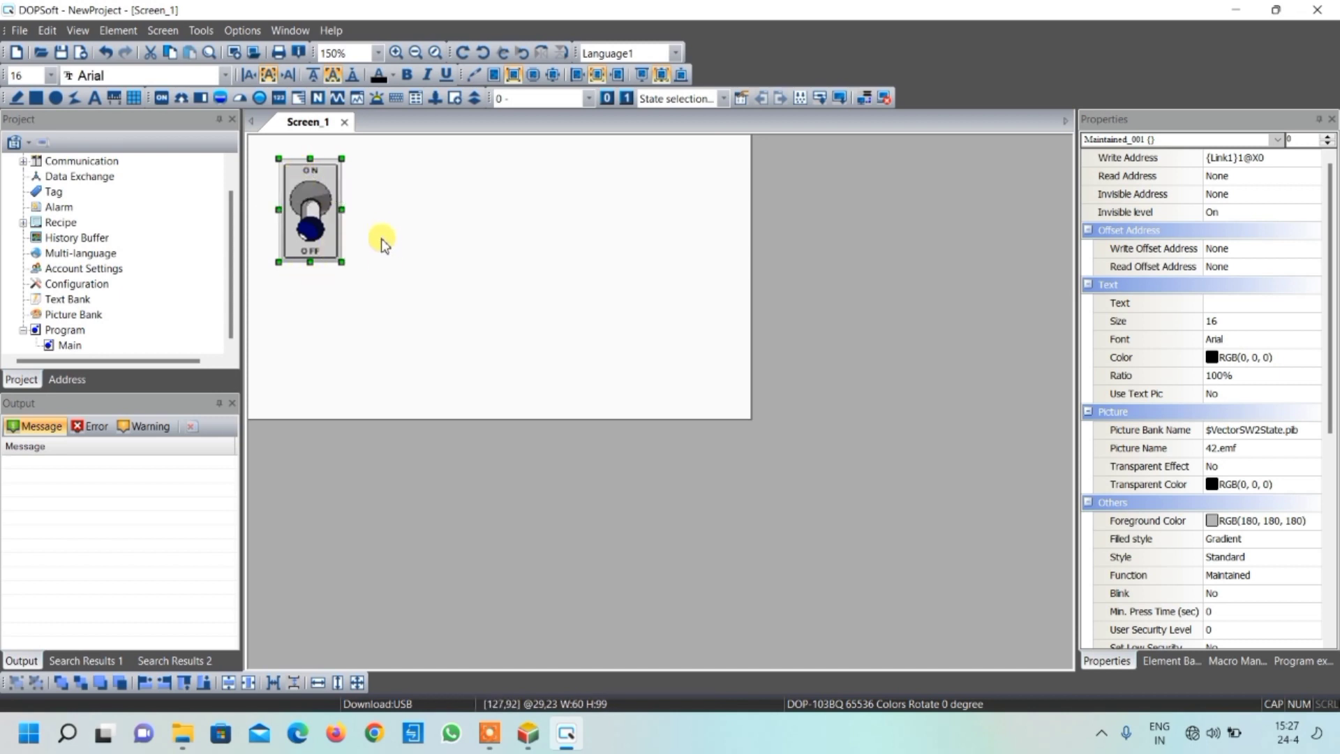
- Draw a Multistate Indicator near Screen_1's top right and open its settings
left_click(382, 261)
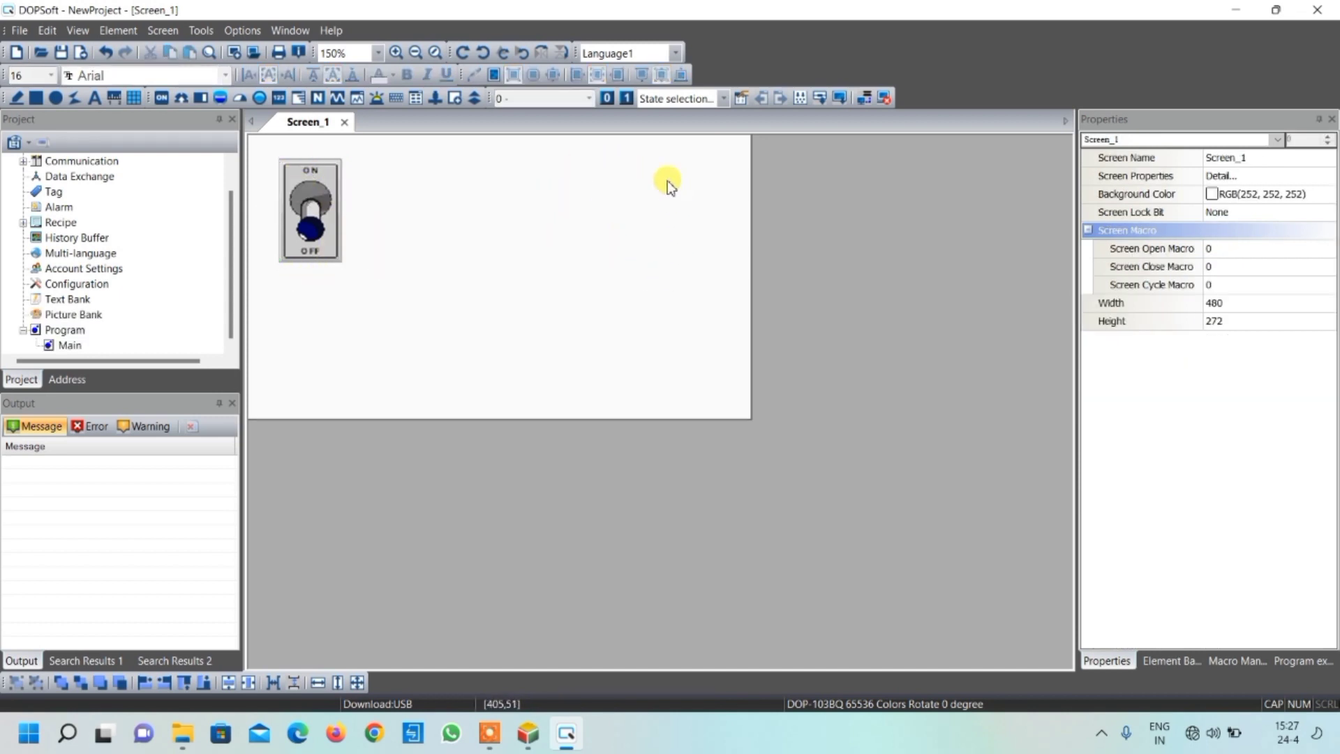
left_click(259, 98)
left_click(290, 122)
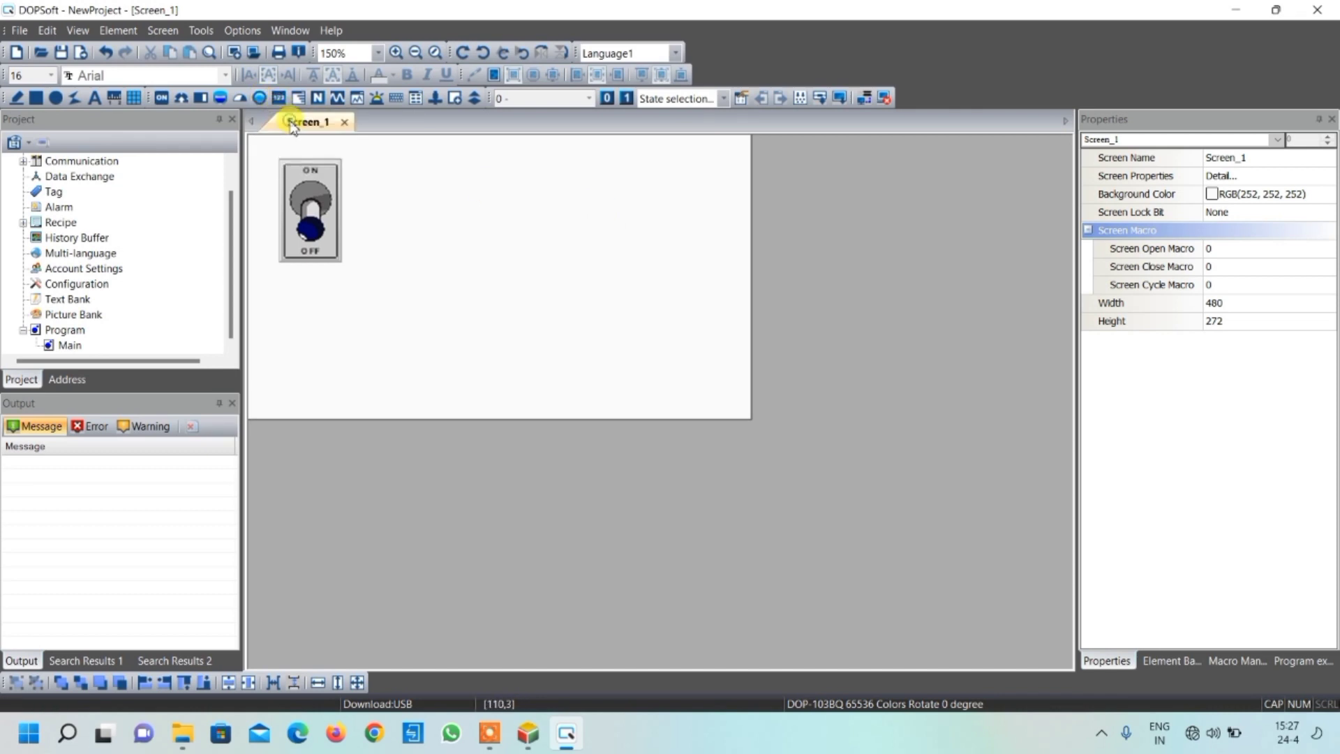
left_click_drag(621, 171, 709, 262)
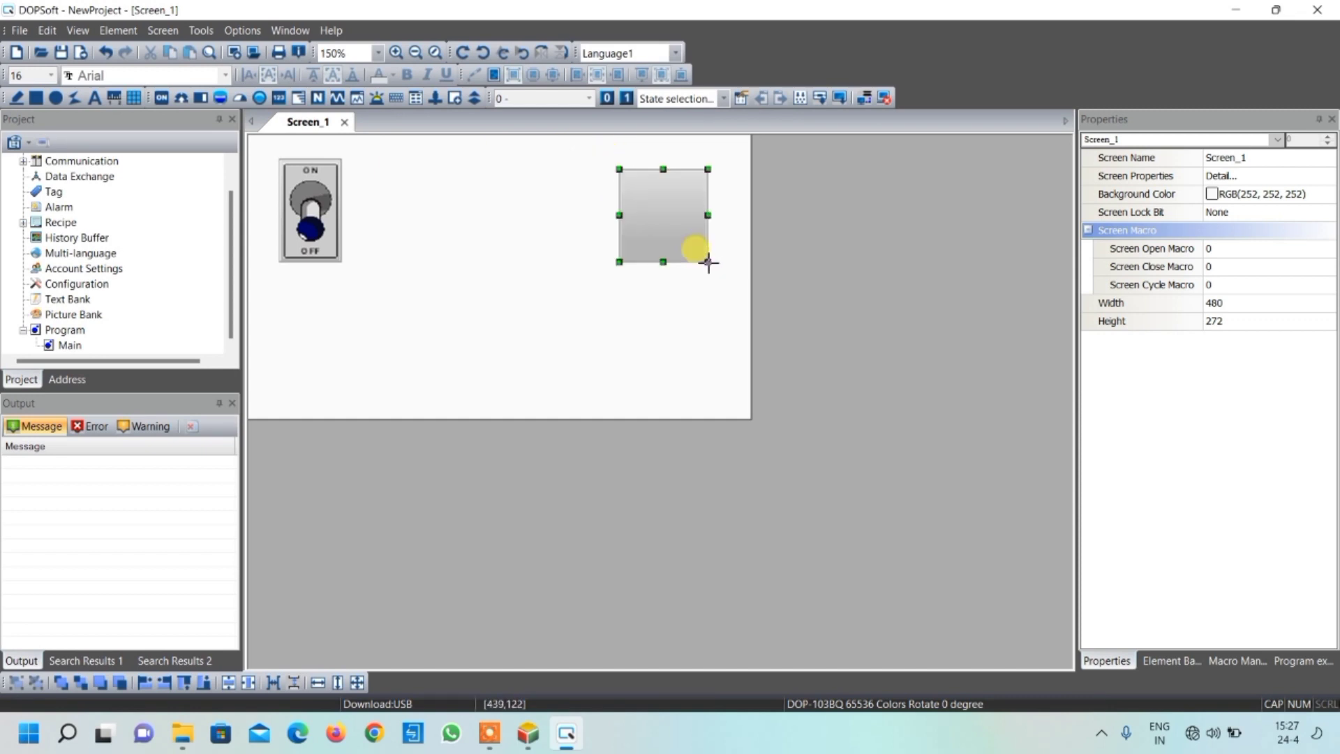
double_click(668, 211)
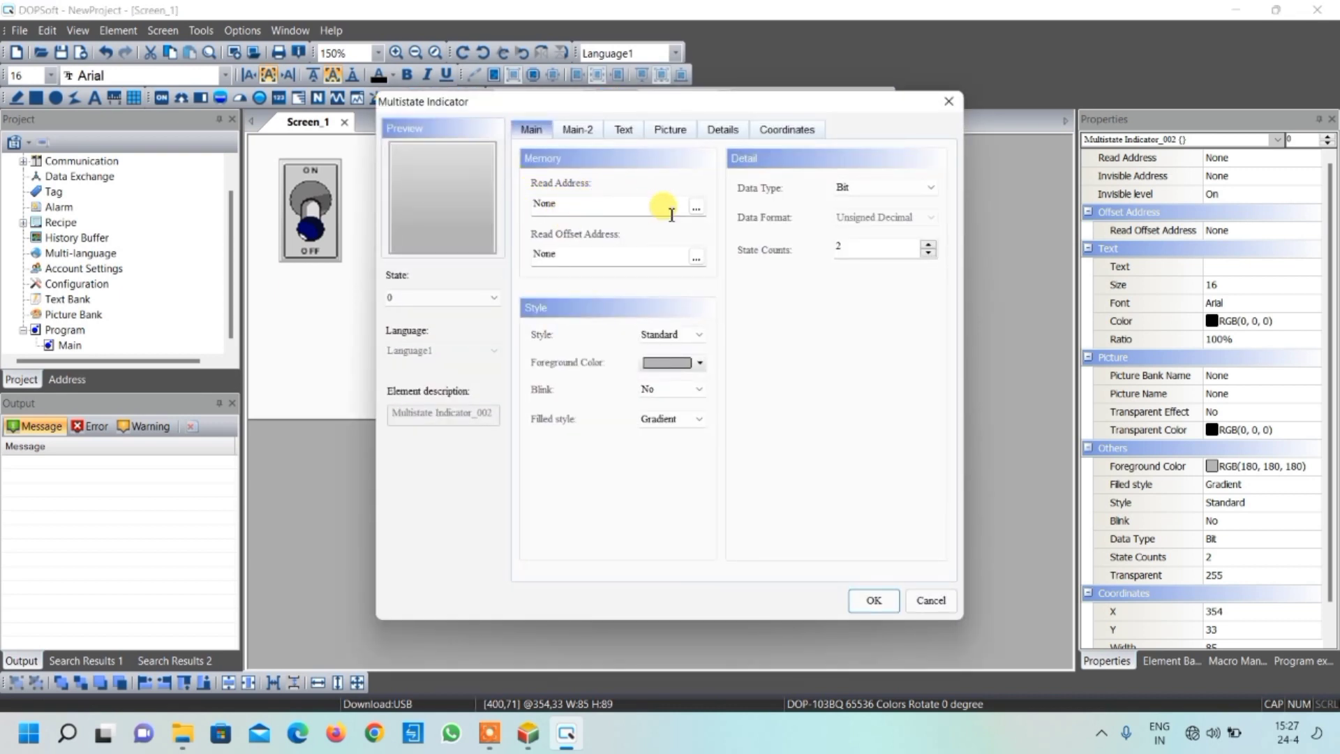
- Set the indicator's read address to Y0 on Link1
left_click(694, 208)
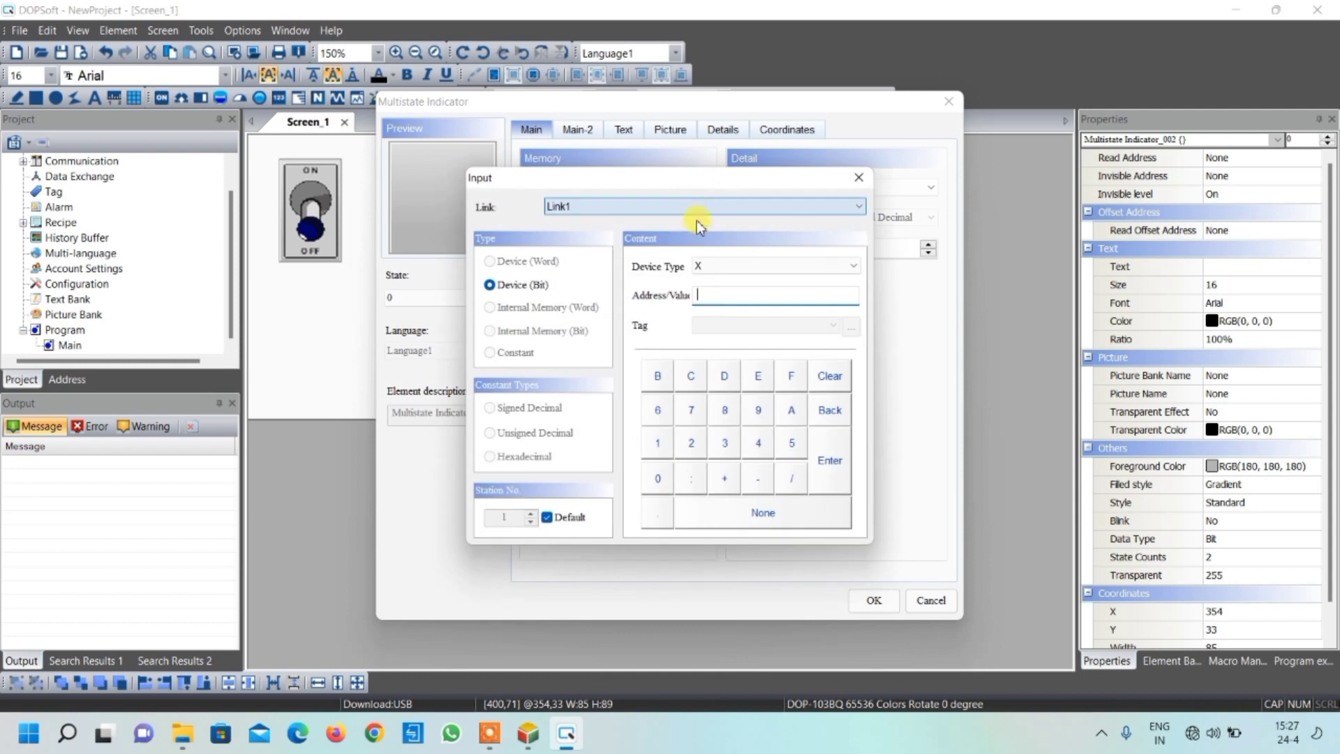
left_click(723, 267)
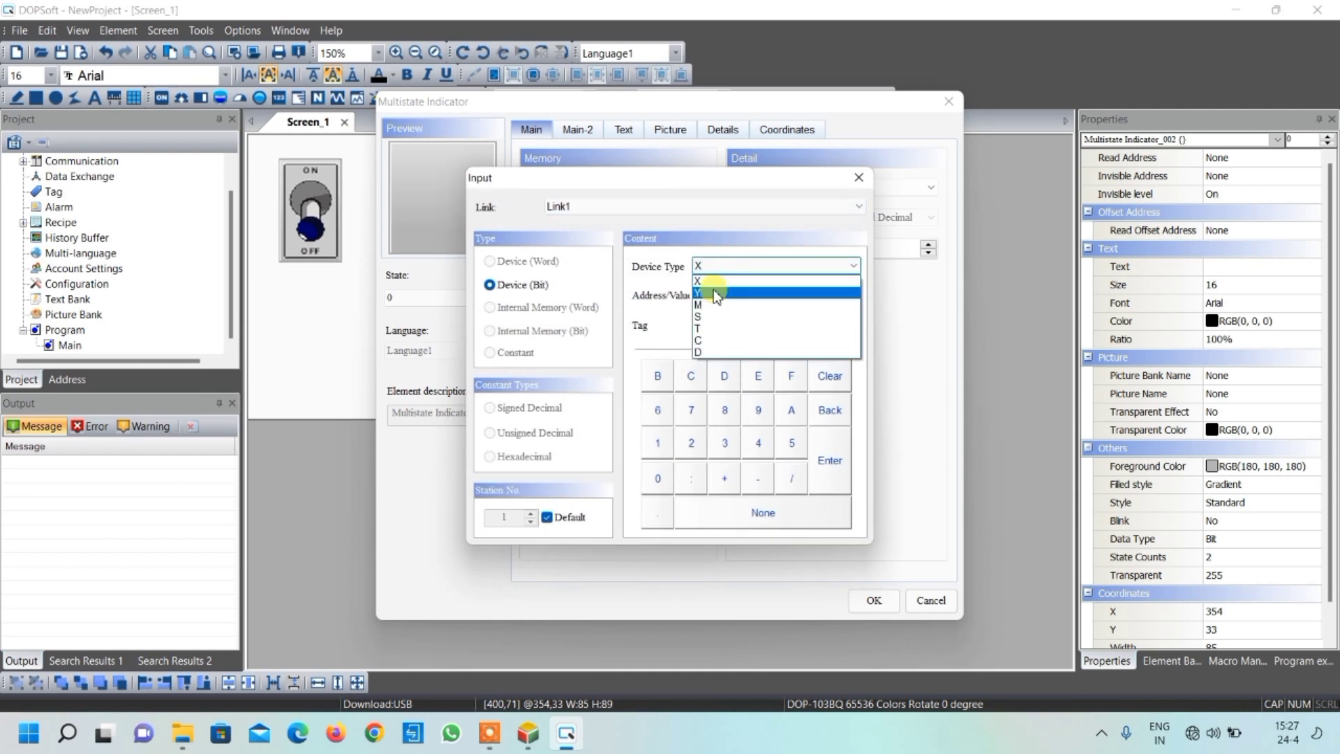
left_click(715, 296)
left_click(662, 478)
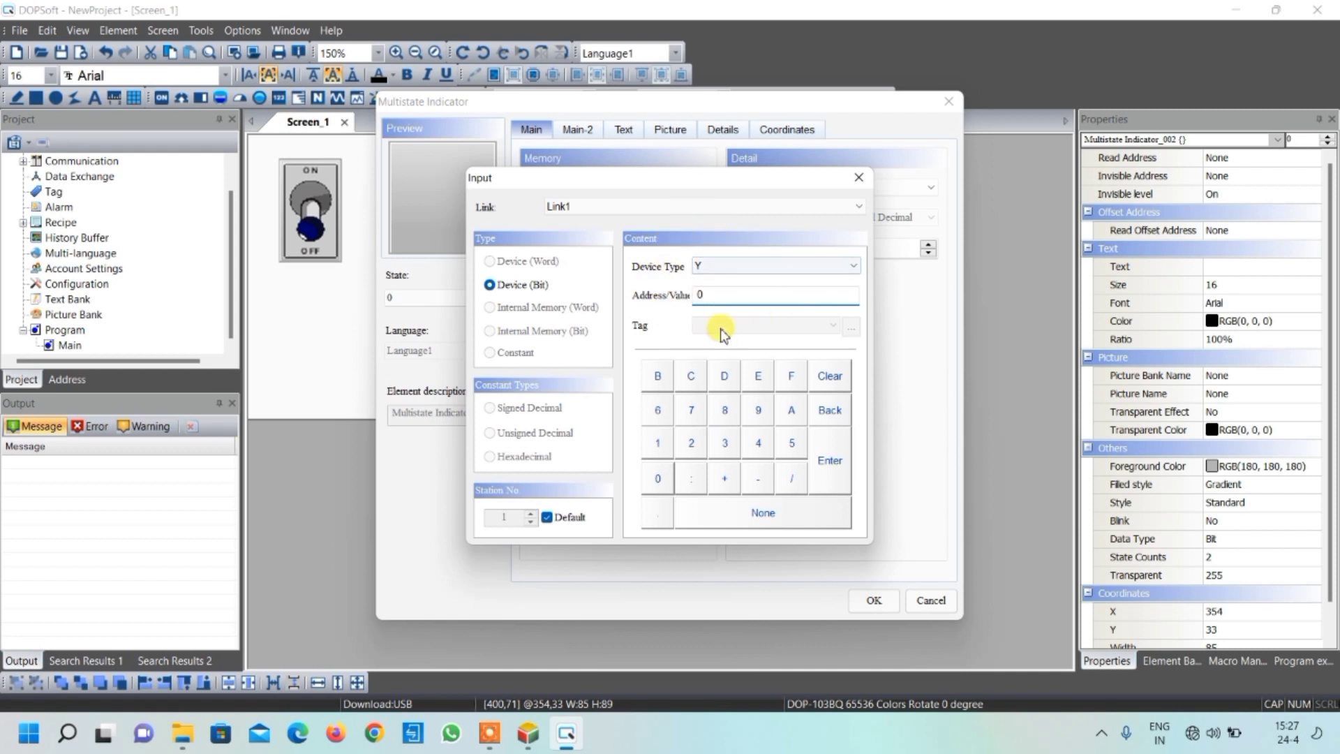
left_click(834, 464)
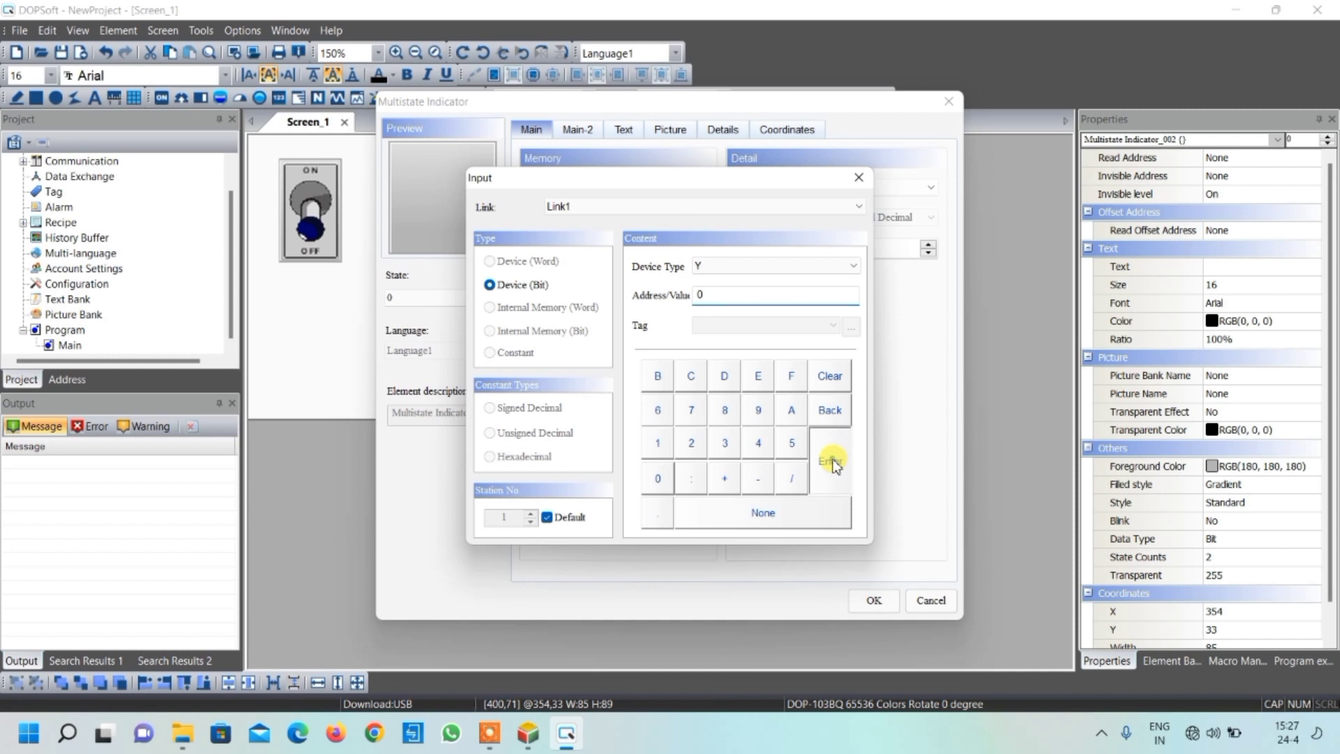
left_click_drag(693, 110, 1008, 115)
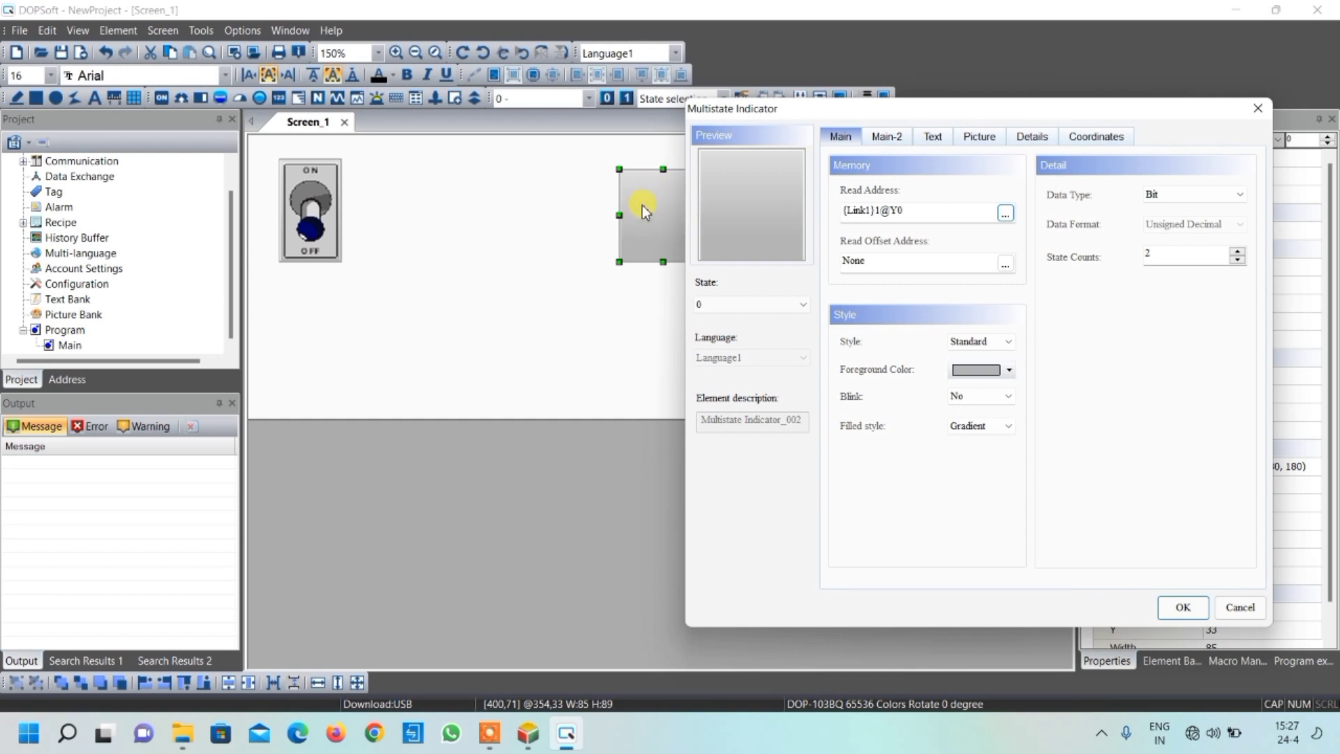
left_click_drag(834, 110, 615, 119)
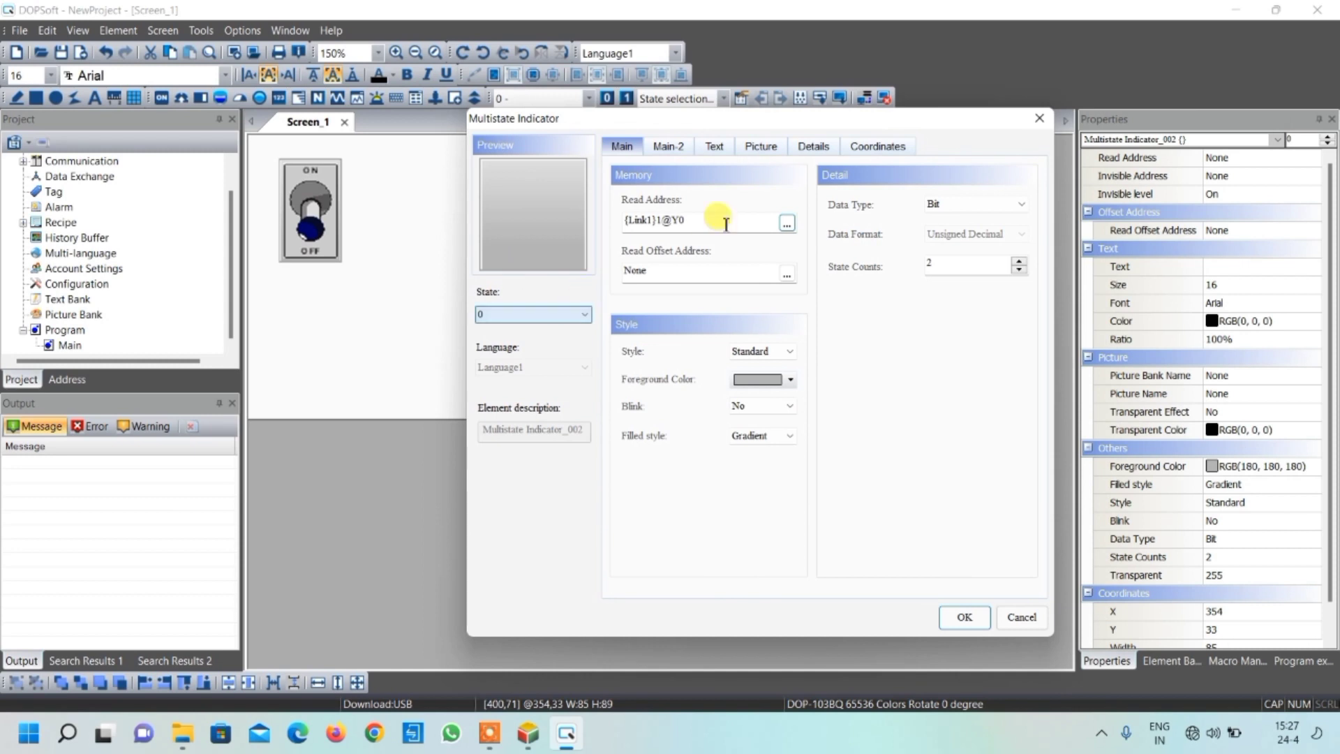
- Assign Lights_06.bmp from the $3DLights.pib bank to indicator state 0
left_click(767, 148)
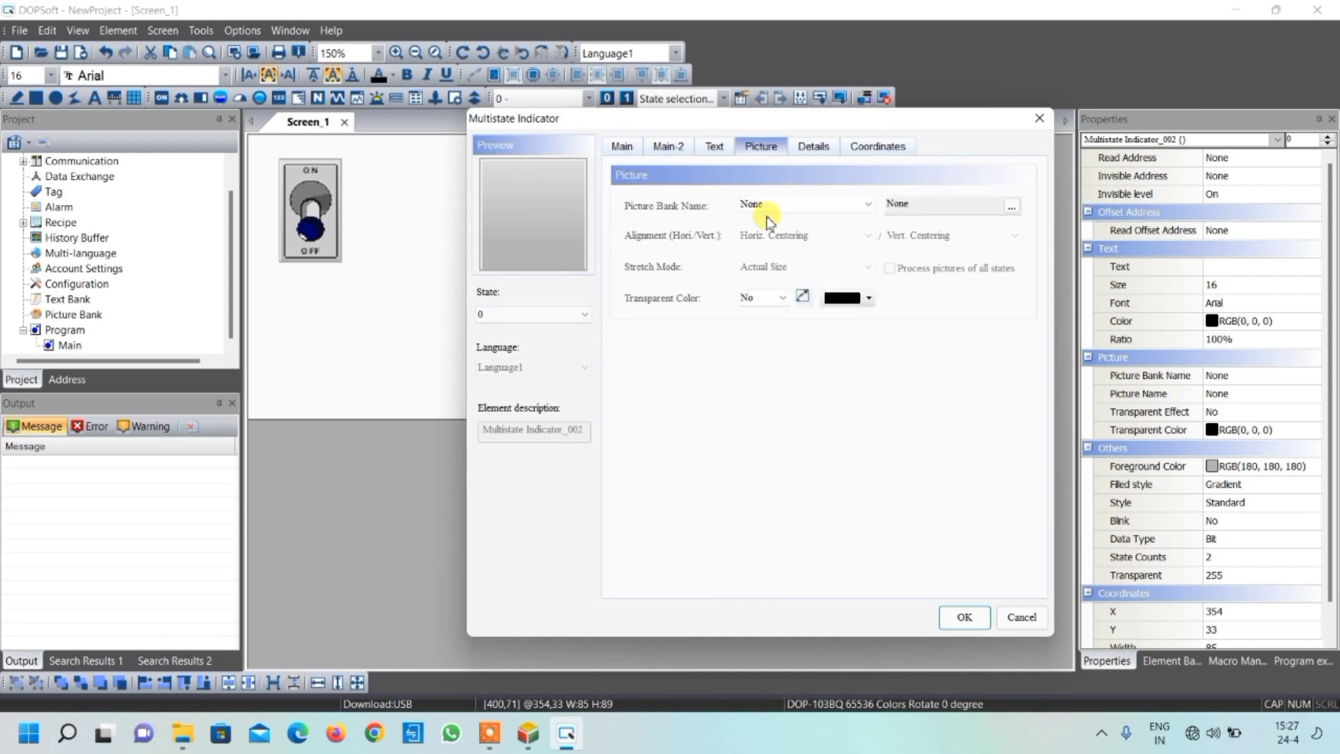
left_click(801, 203)
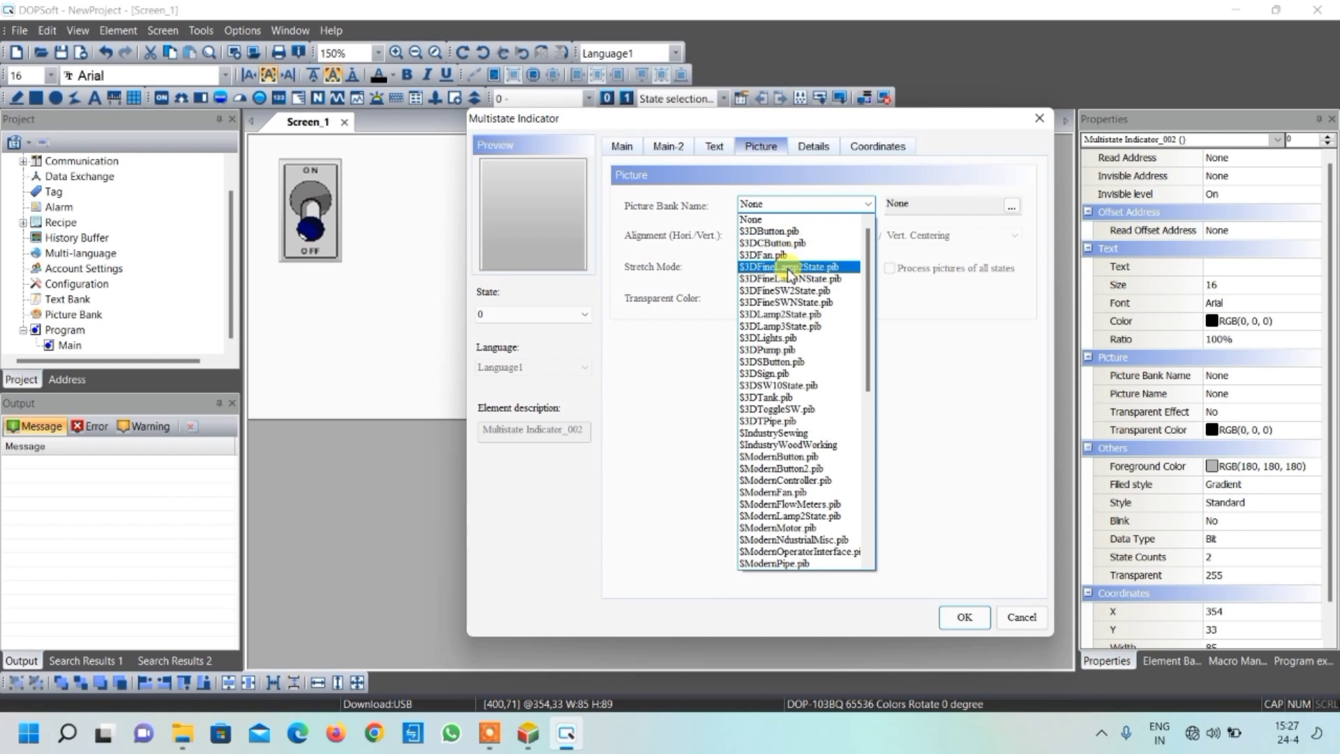
left_click(758, 340)
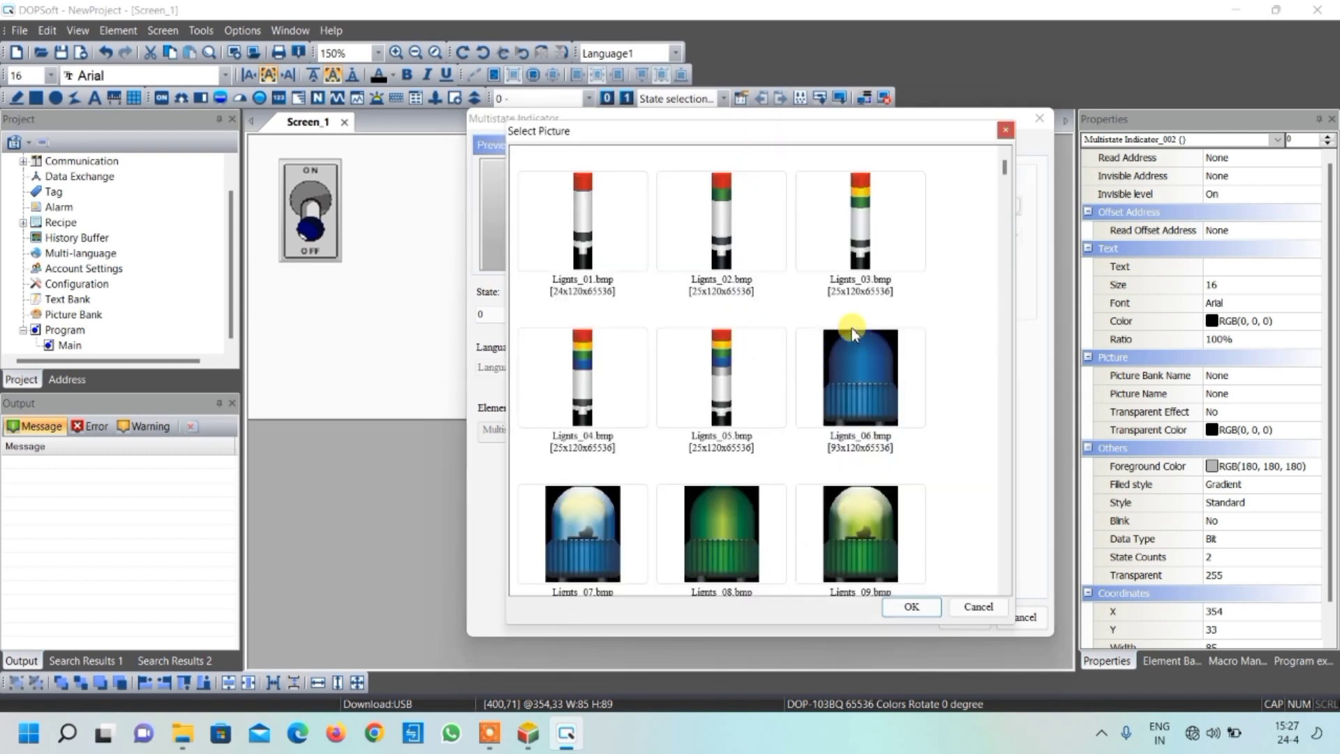
left_click(860, 371)
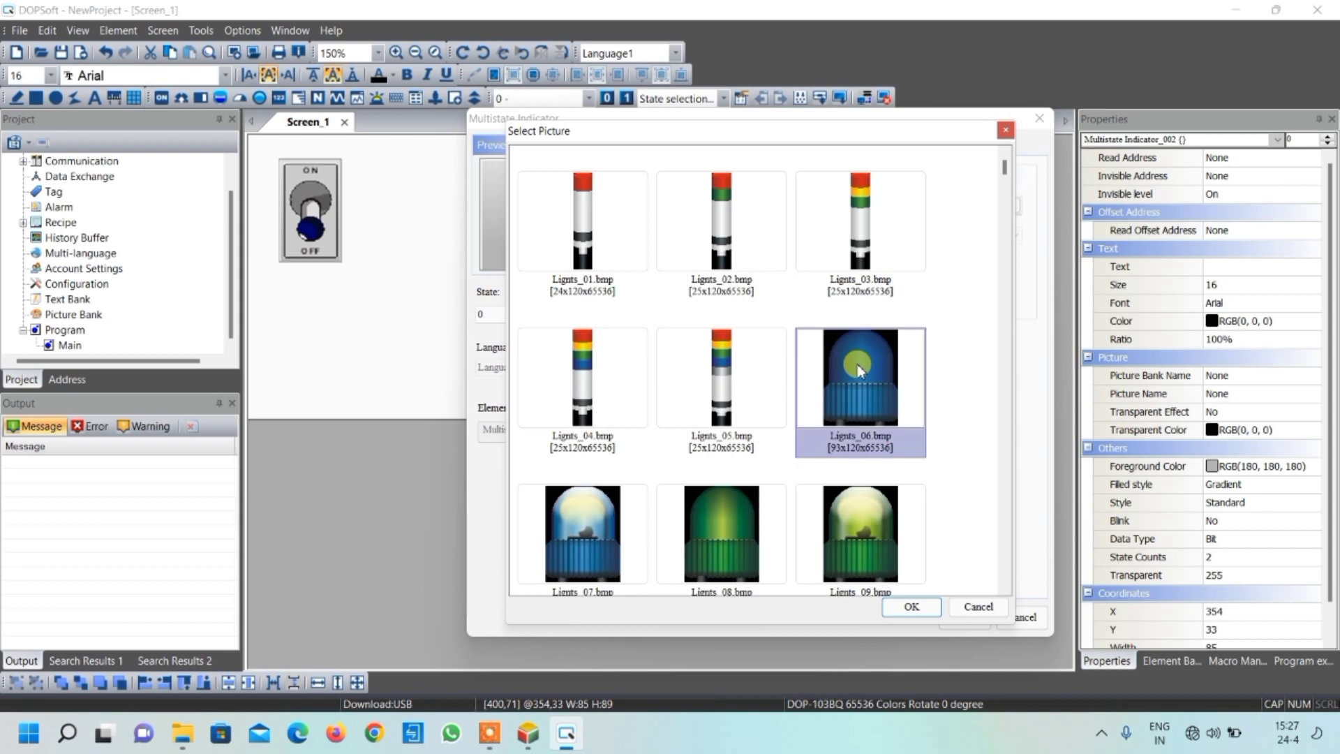
left_click(911, 607)
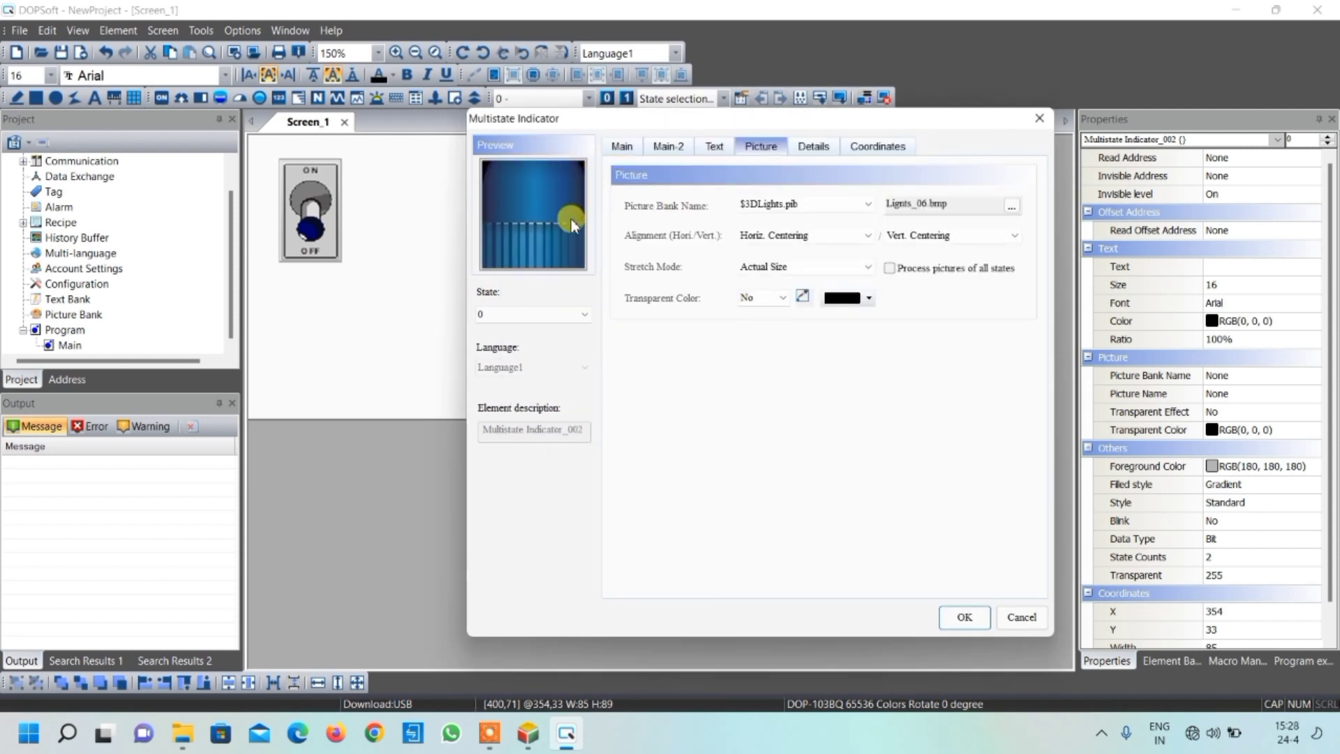
- Set the lamp picture to Stretch All with Transparent Color Yes
left_click(767, 268)
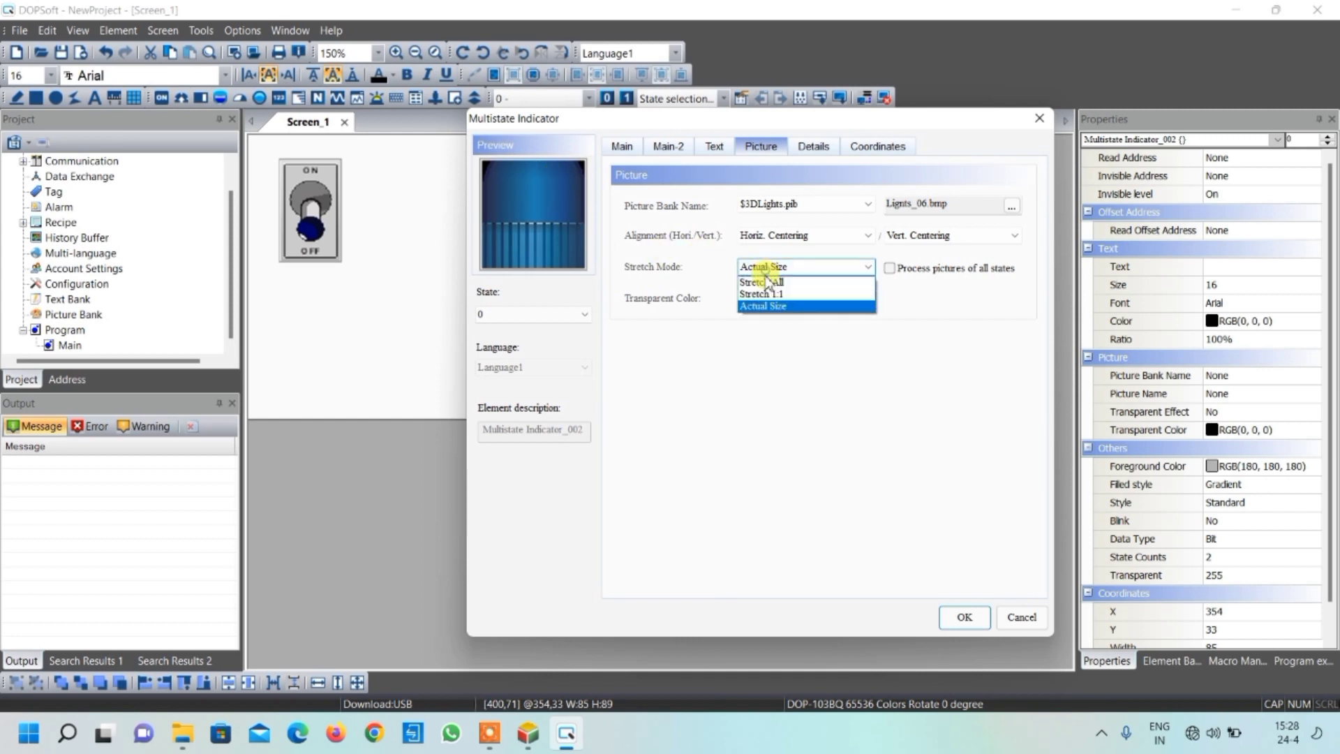
left_click(768, 283)
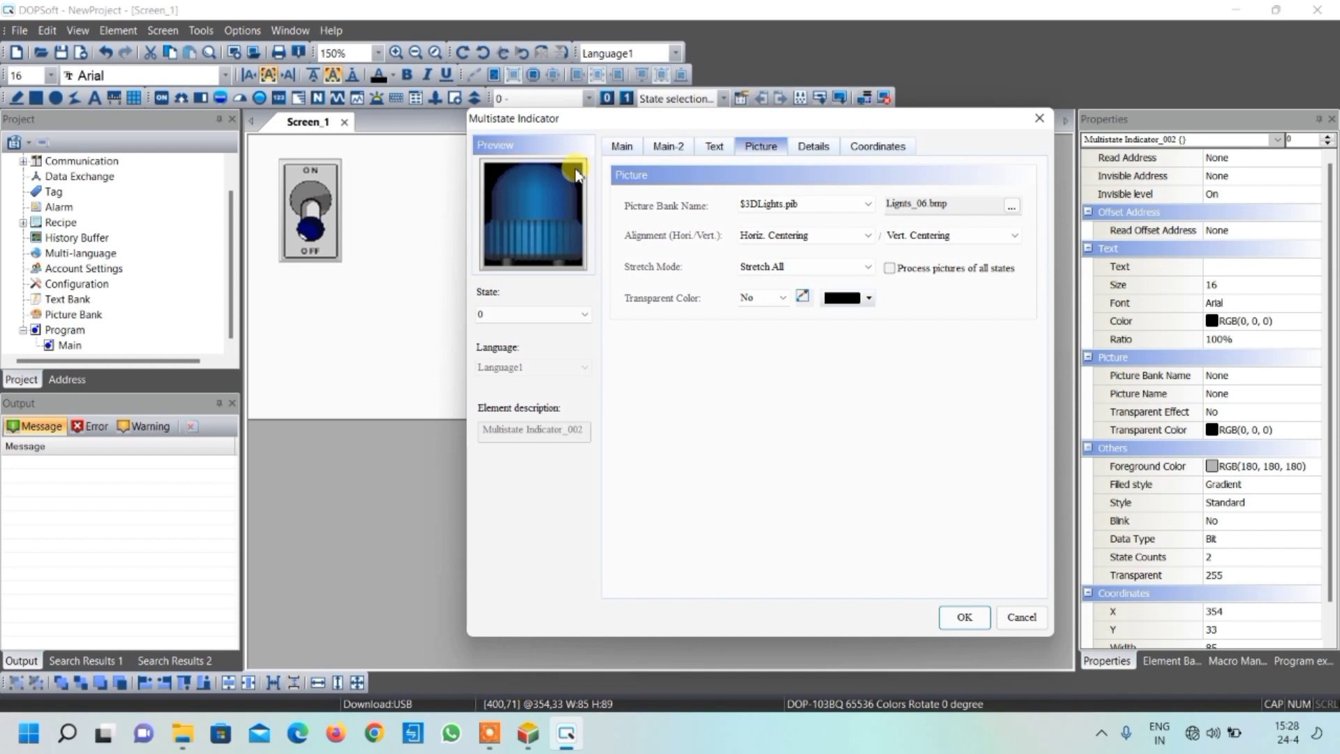
left_click(760, 298)
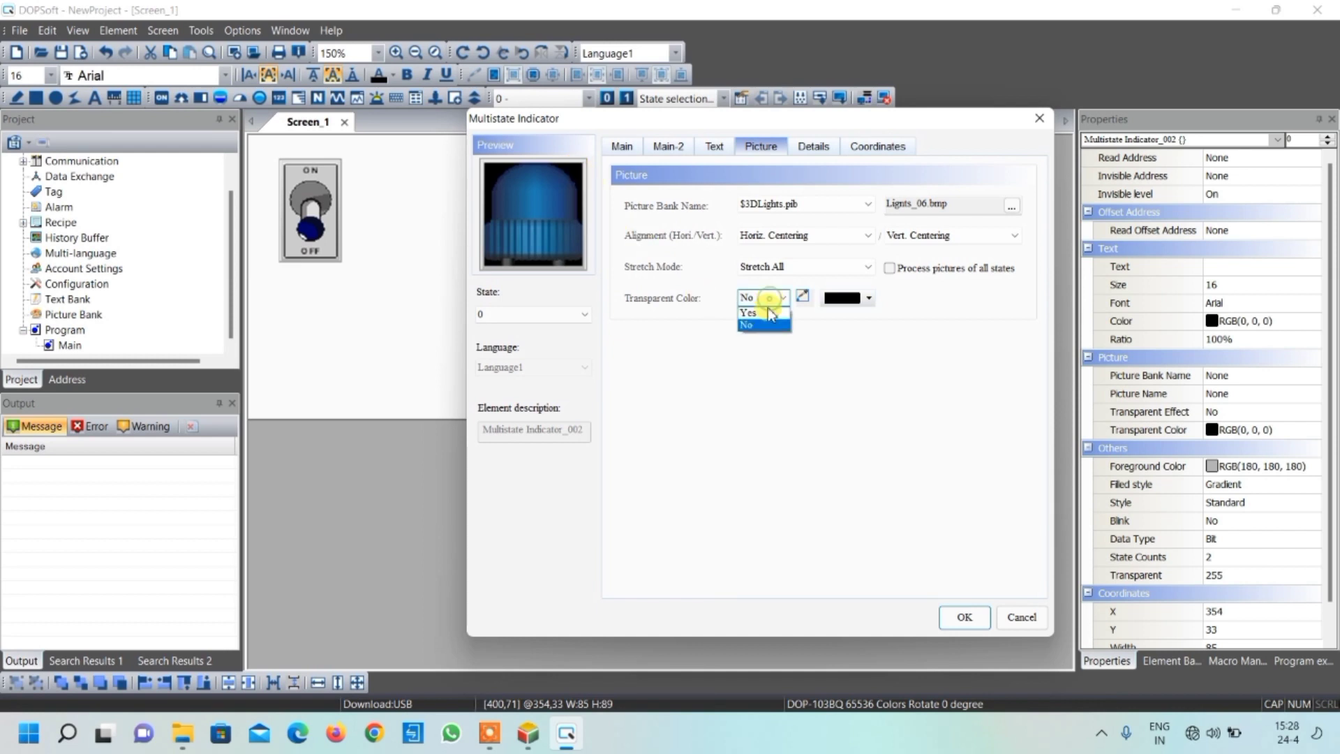
left_click(758, 314)
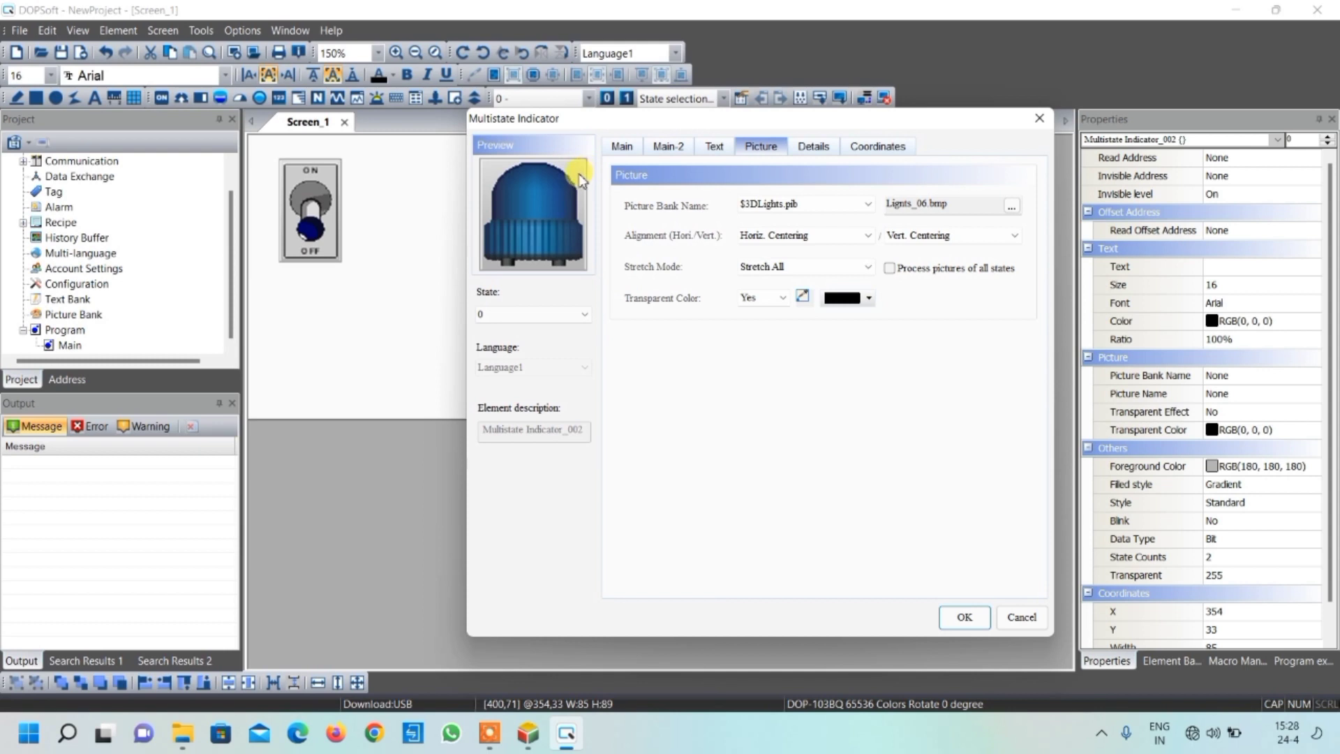
left_click(622, 146)
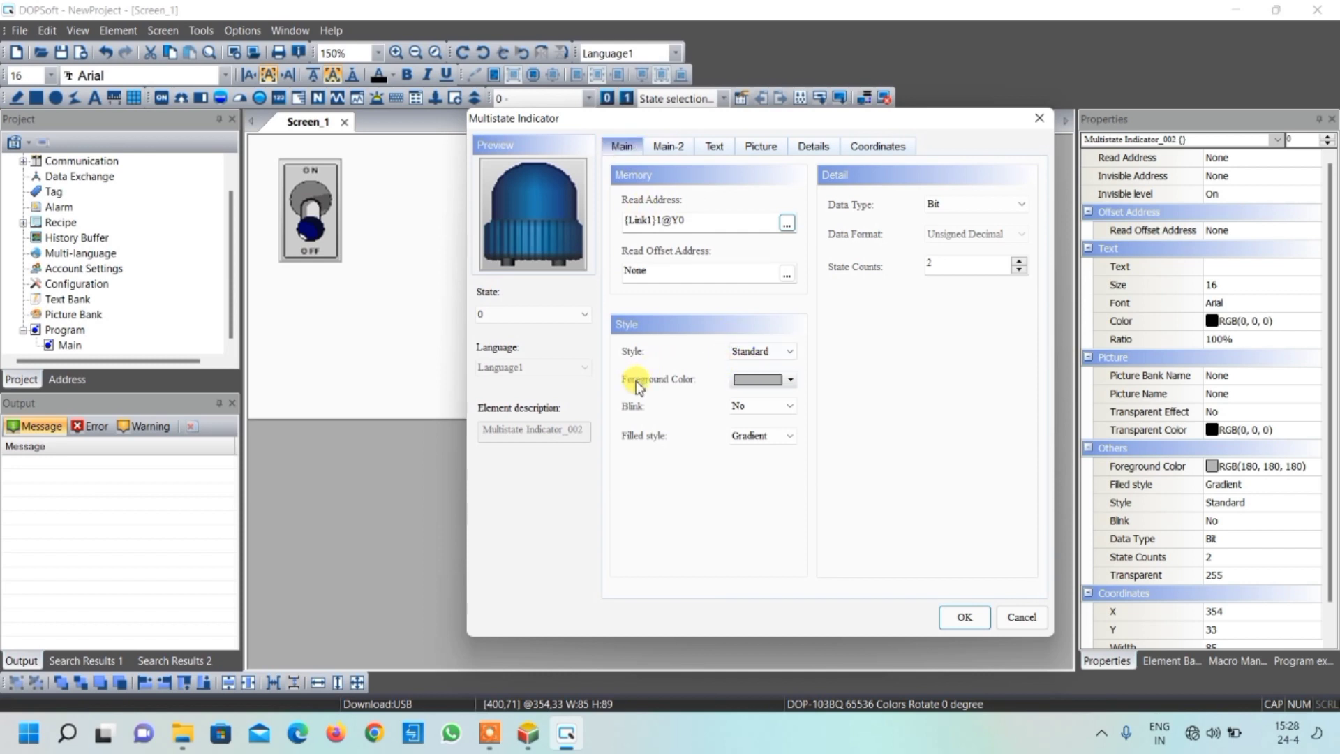
- Set state 0's foreground colour to white and switch the indicator to state 1
left_click(789, 380)
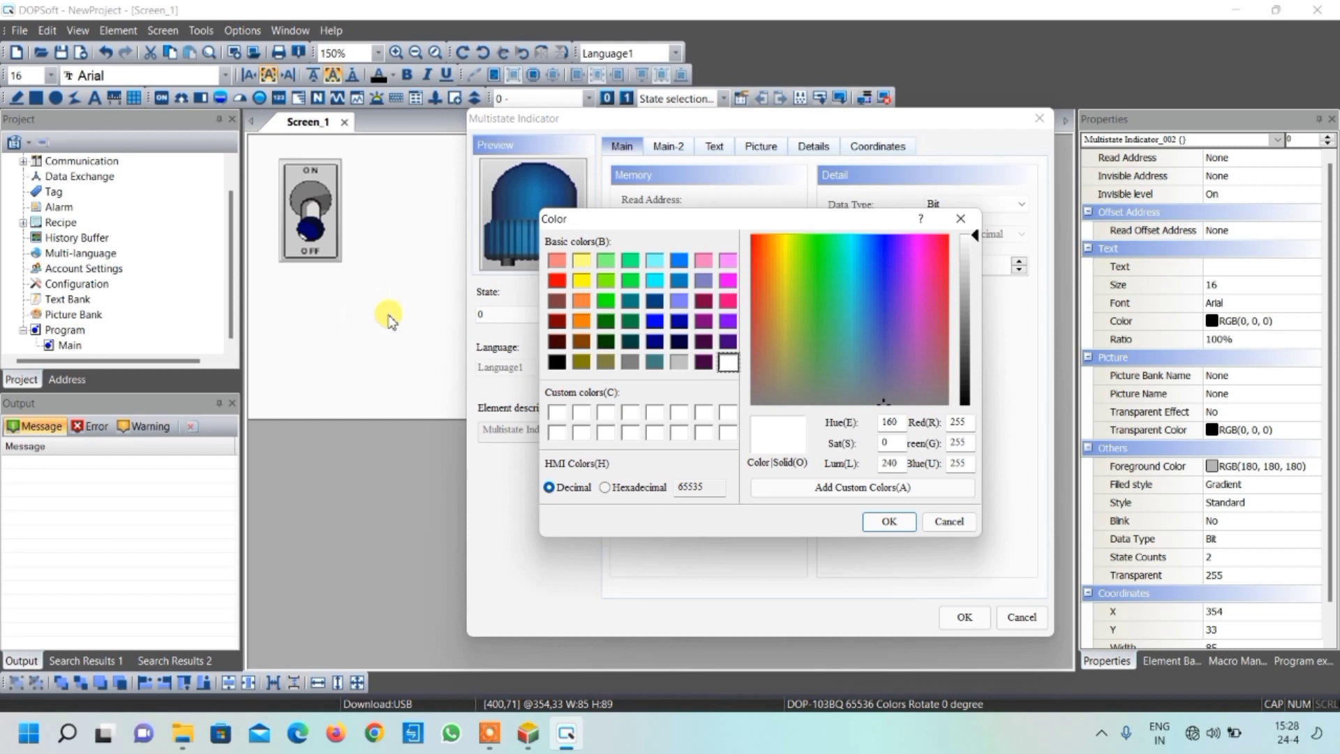
left_click(888, 522)
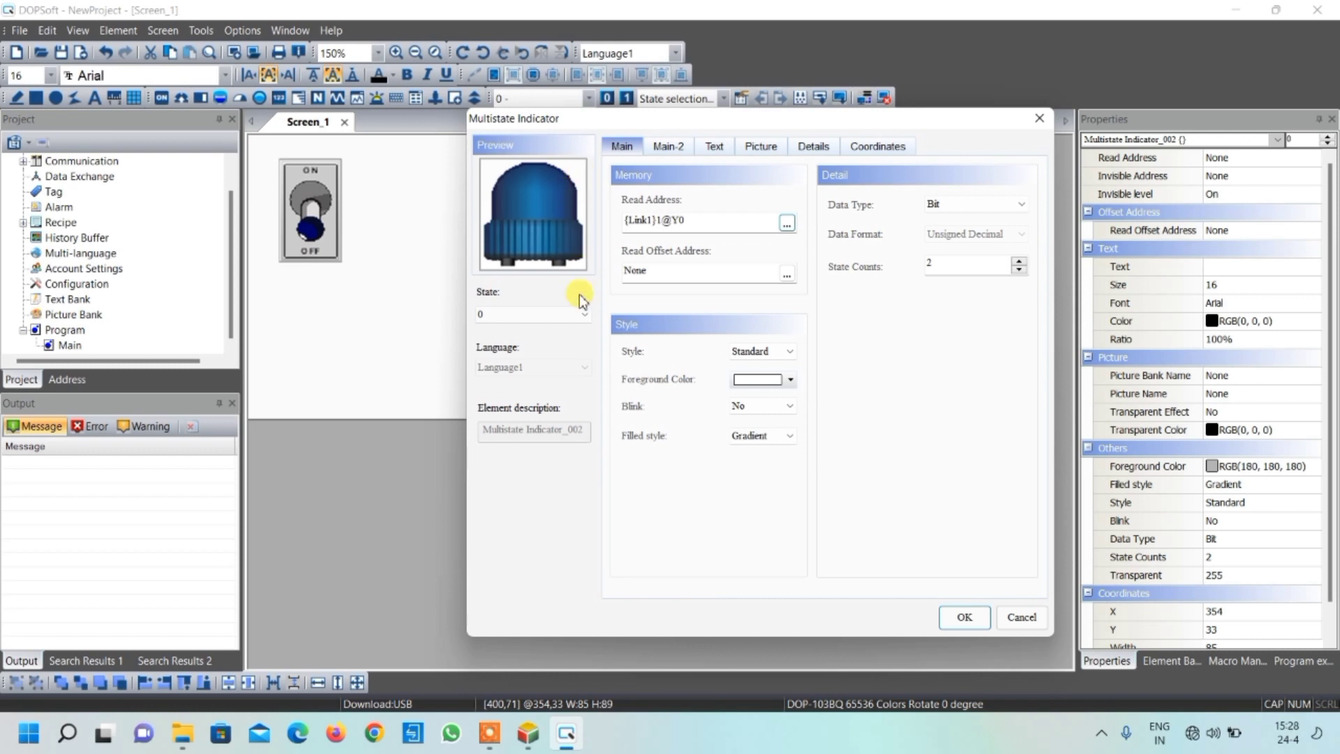
left_click(534, 314)
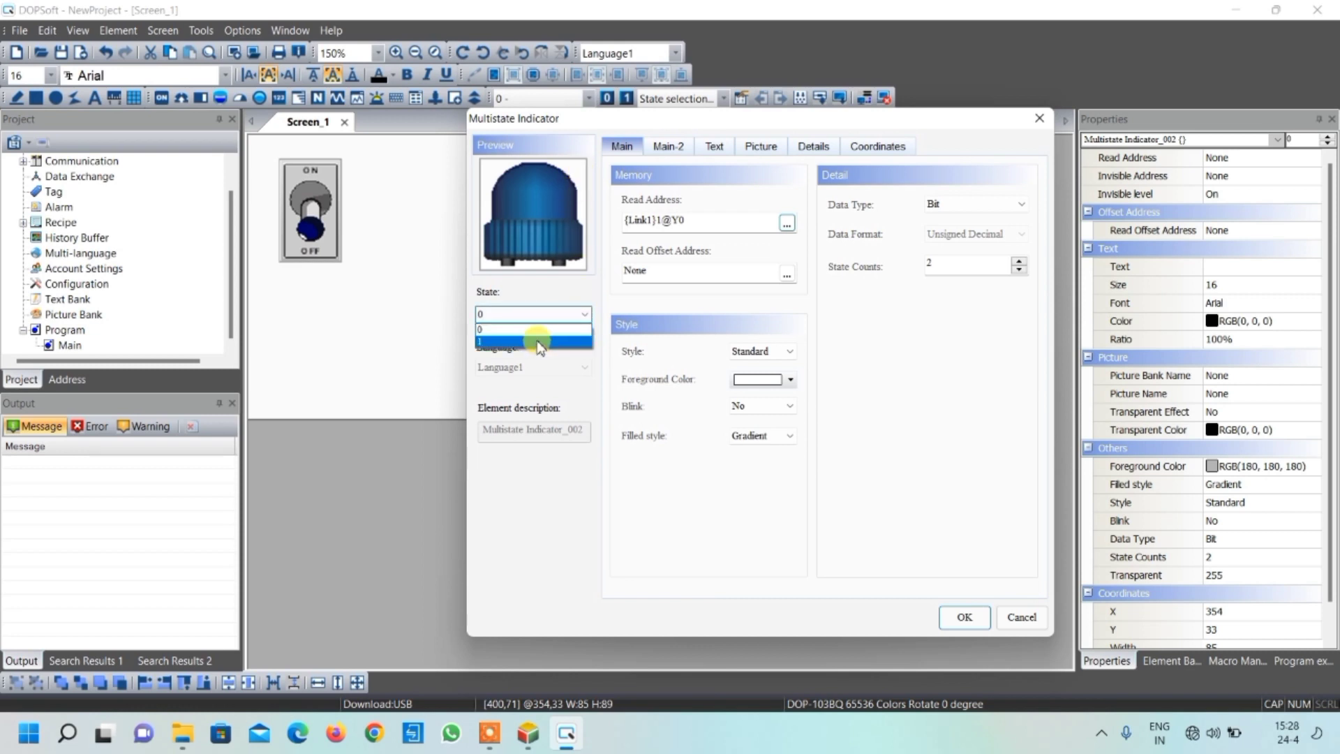
left_click(539, 342)
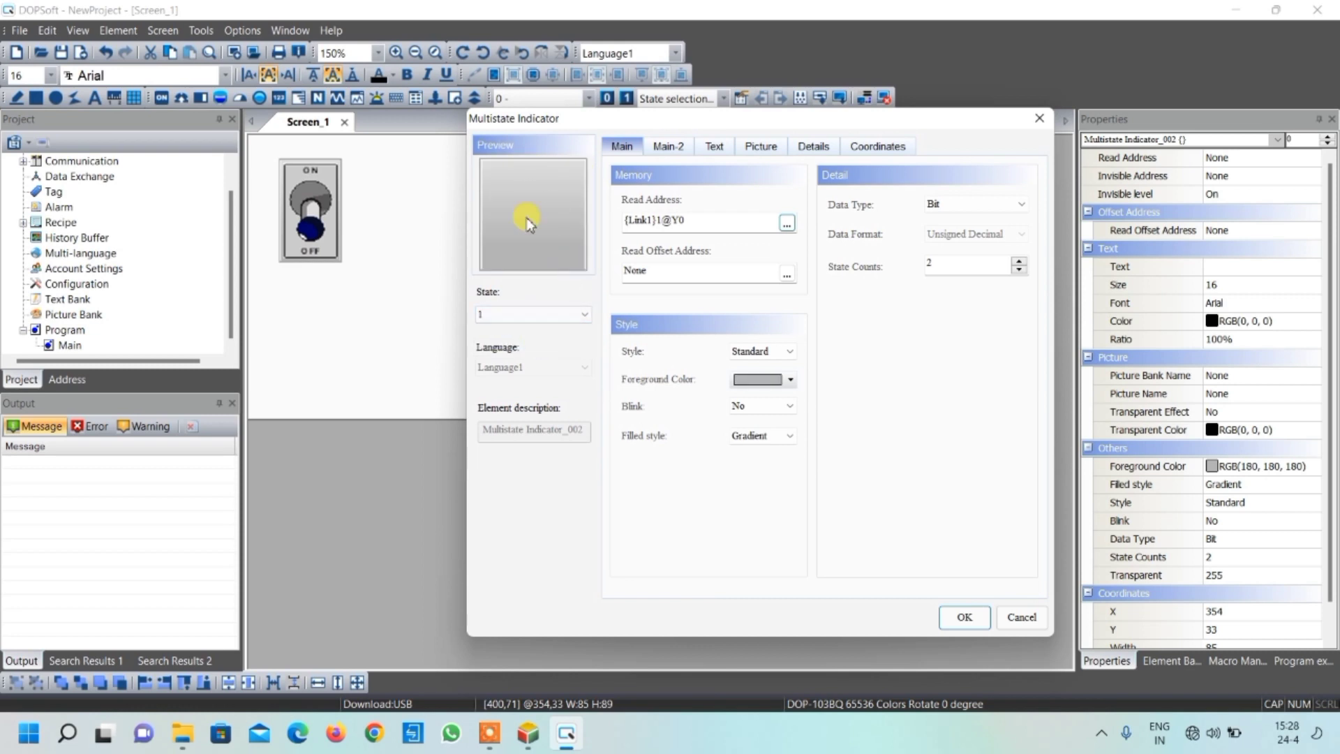
- Set state 1's picture to Lights_07 from $3DLights with Stretch All and Transparent Color Yes
left_click(761, 146)
left_click(787, 205)
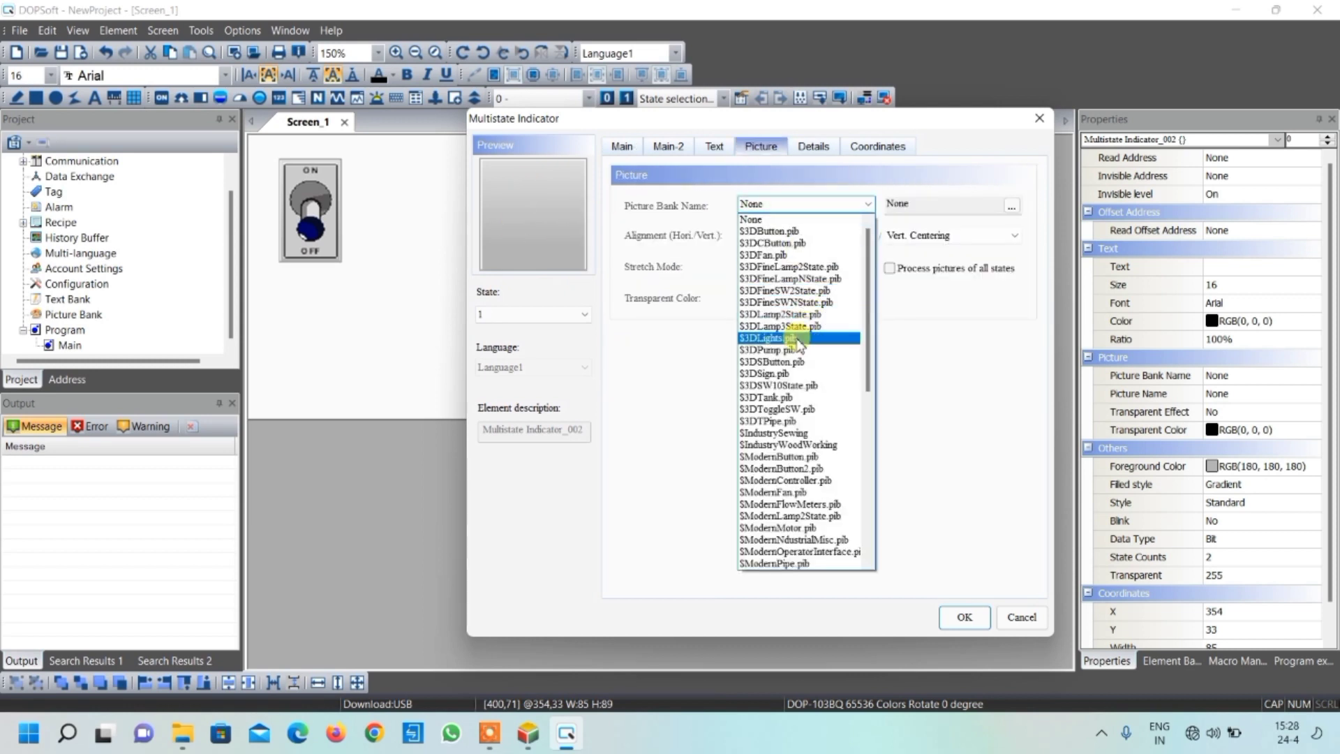
left_click(804, 335)
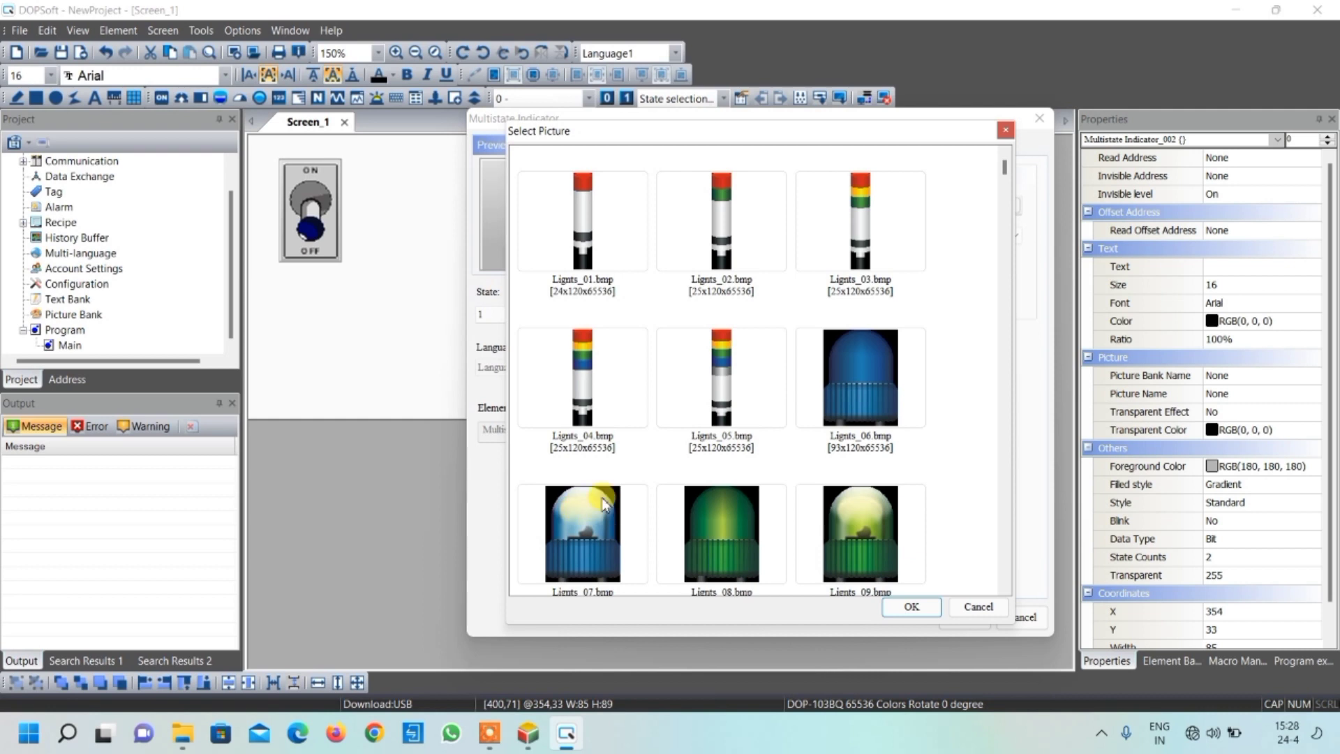
left_click(590, 519)
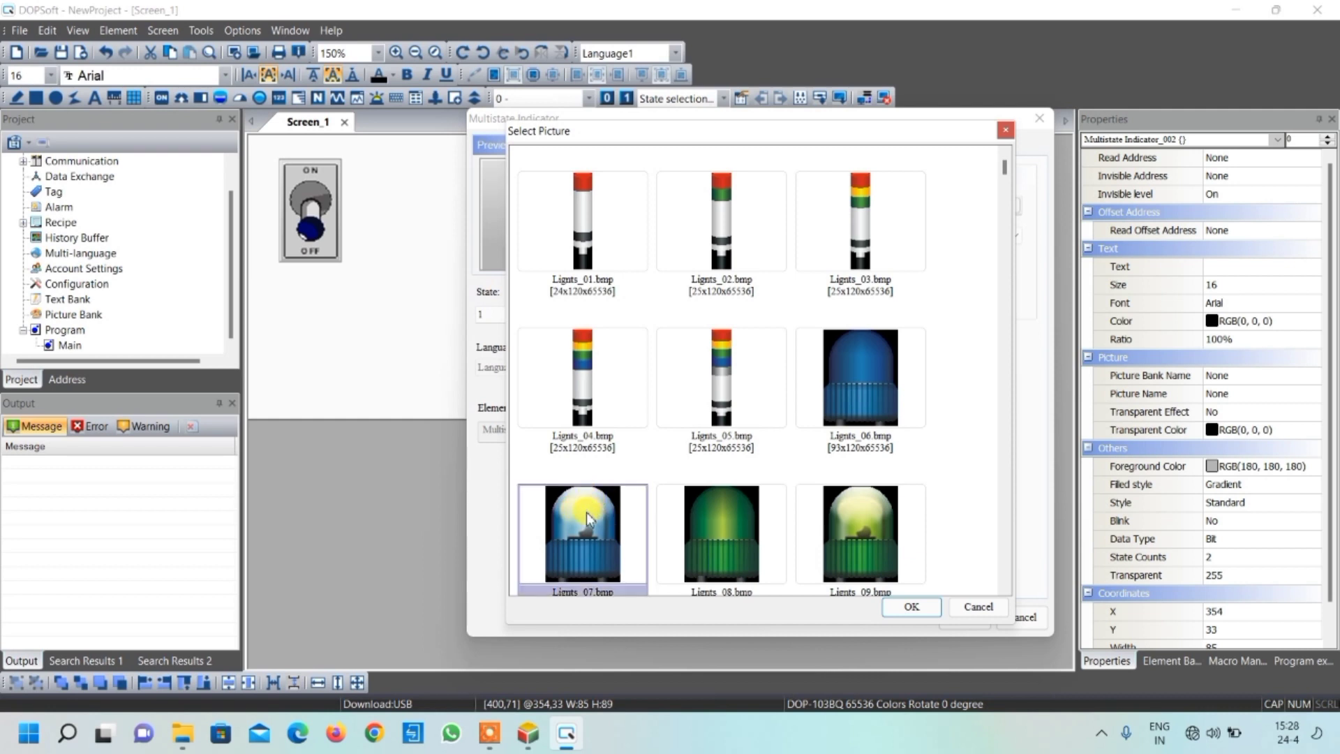
left_click(914, 607)
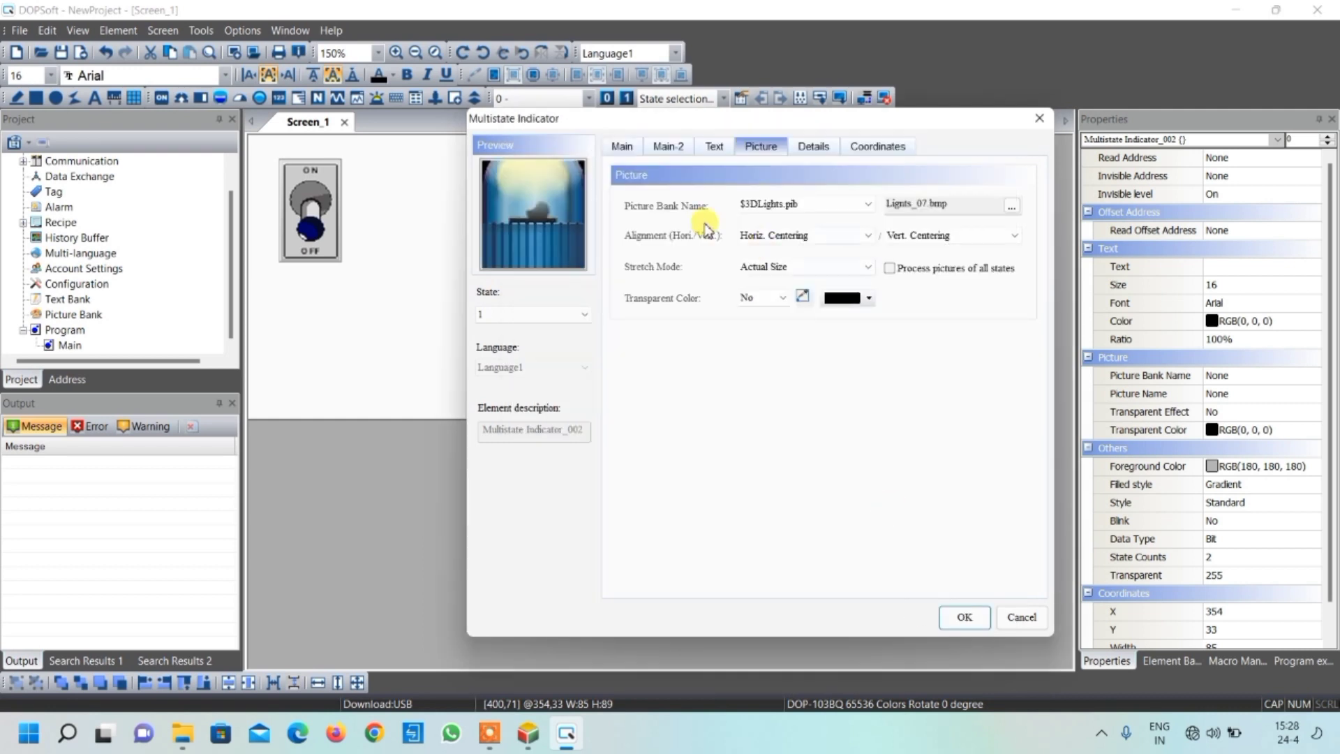
left_click(764, 266)
left_click(759, 284)
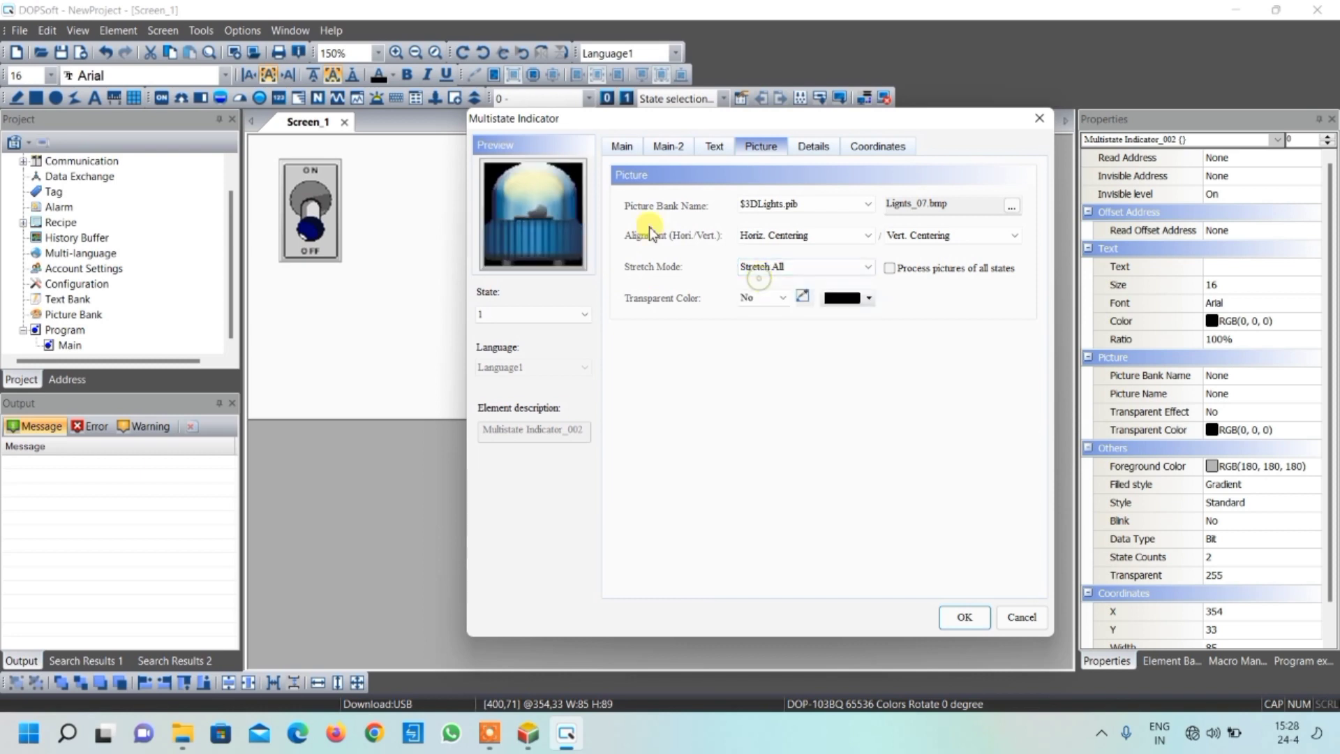
left_click(761, 298)
left_click(757, 310)
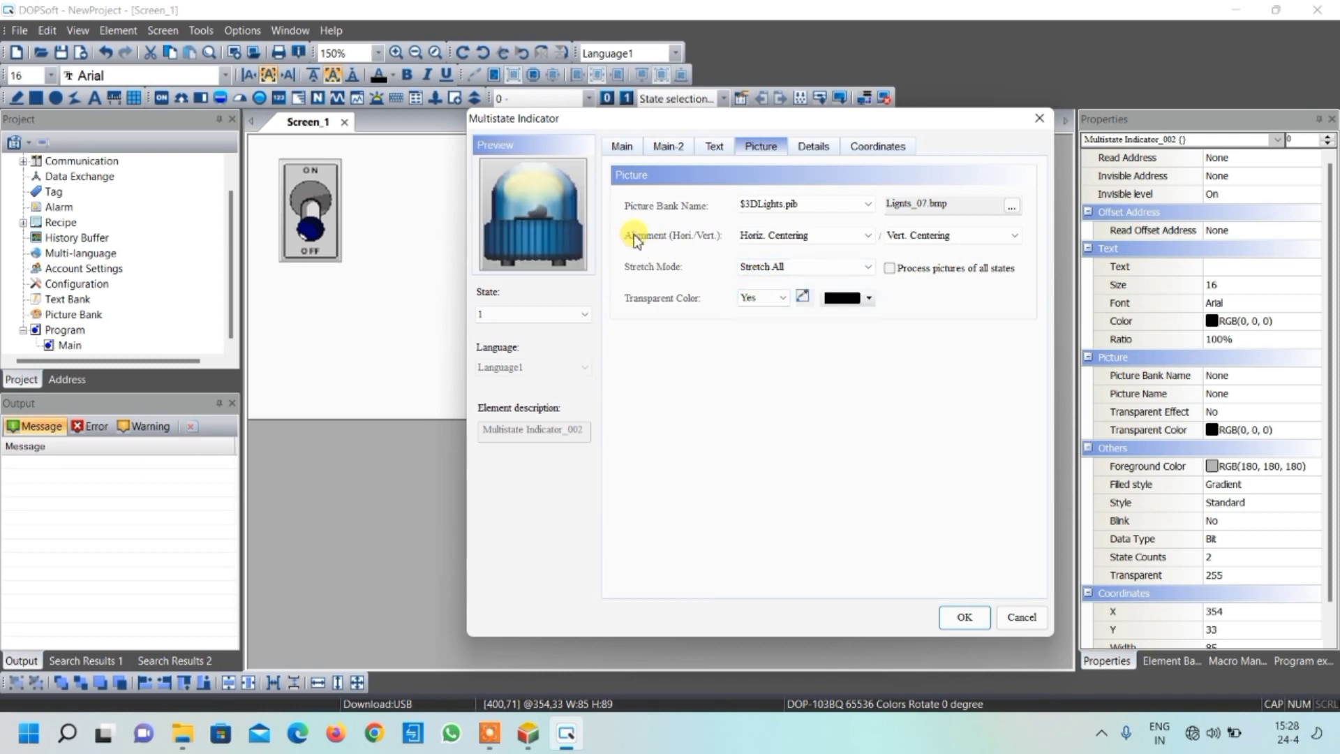
- Set the lamp's foreground colour to white and apply the indicator settings
left_click(621, 146)
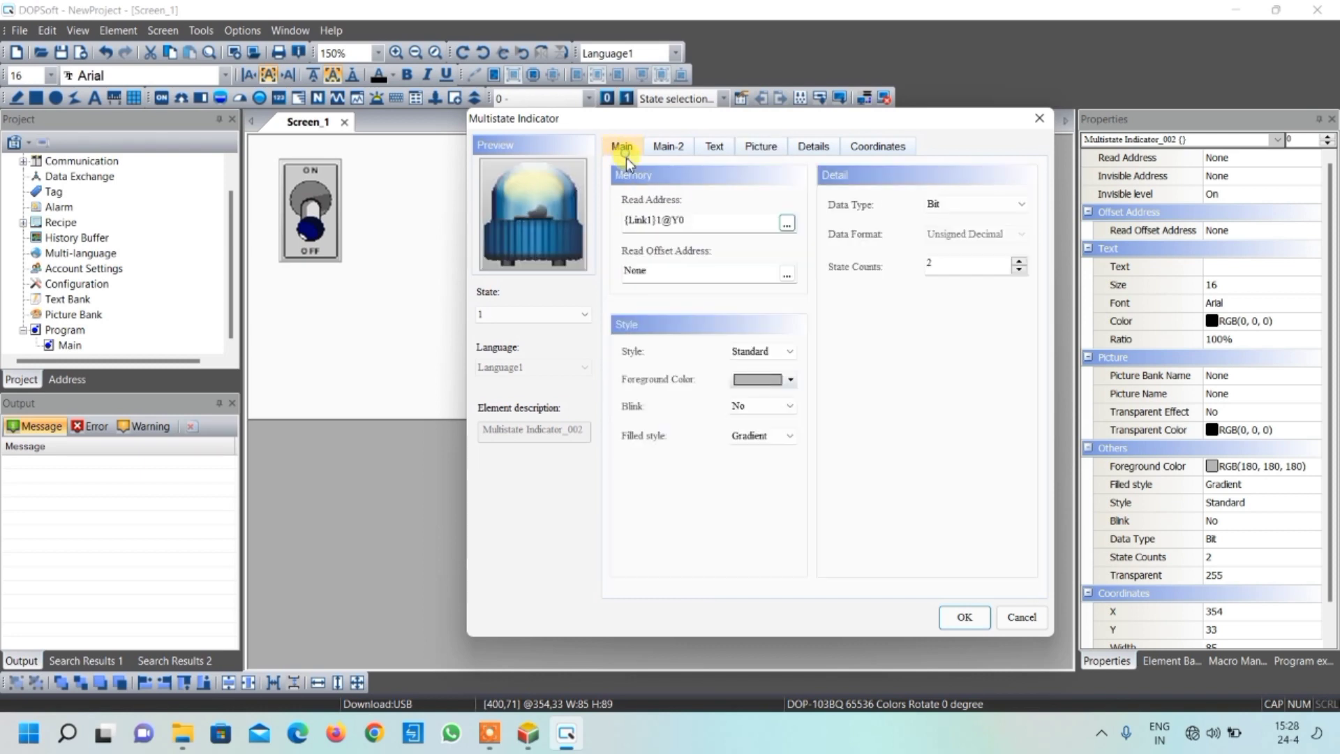
left_click(788, 381)
left_click(726, 361)
left_click(884, 520)
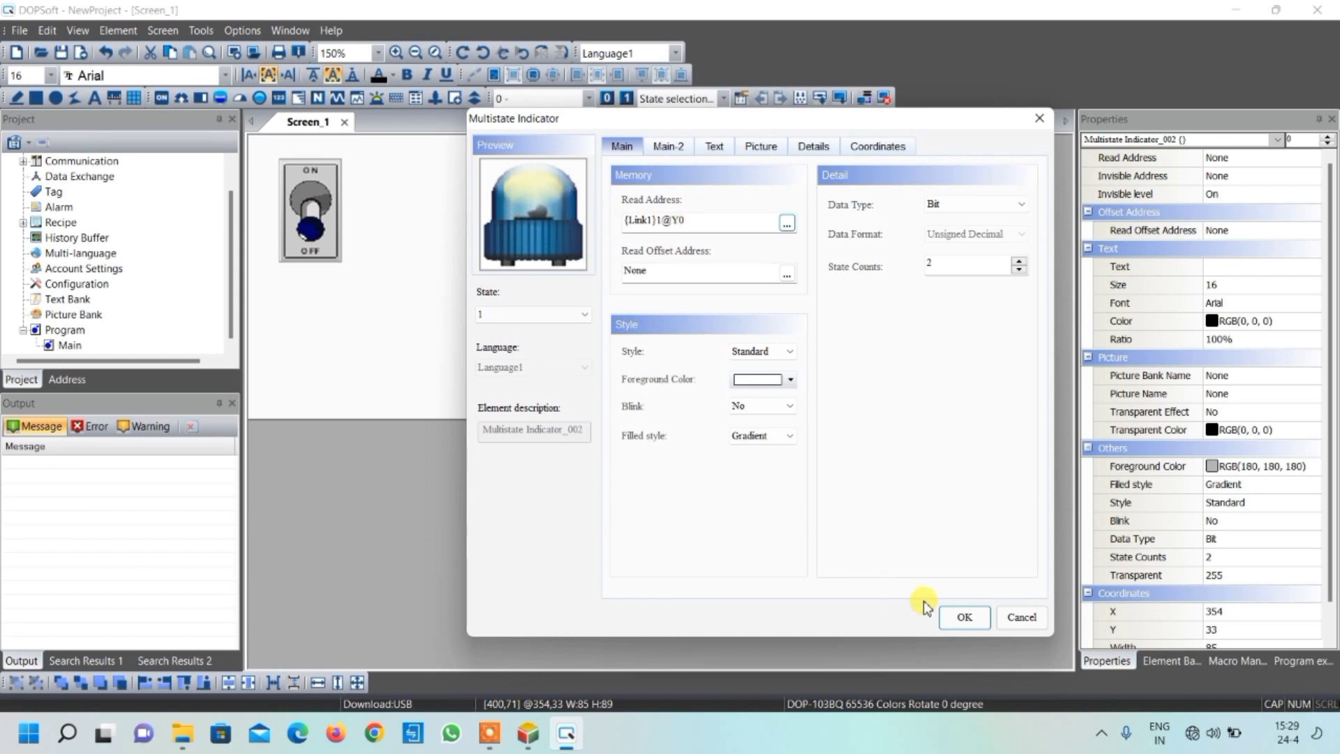
left_click(964, 618)
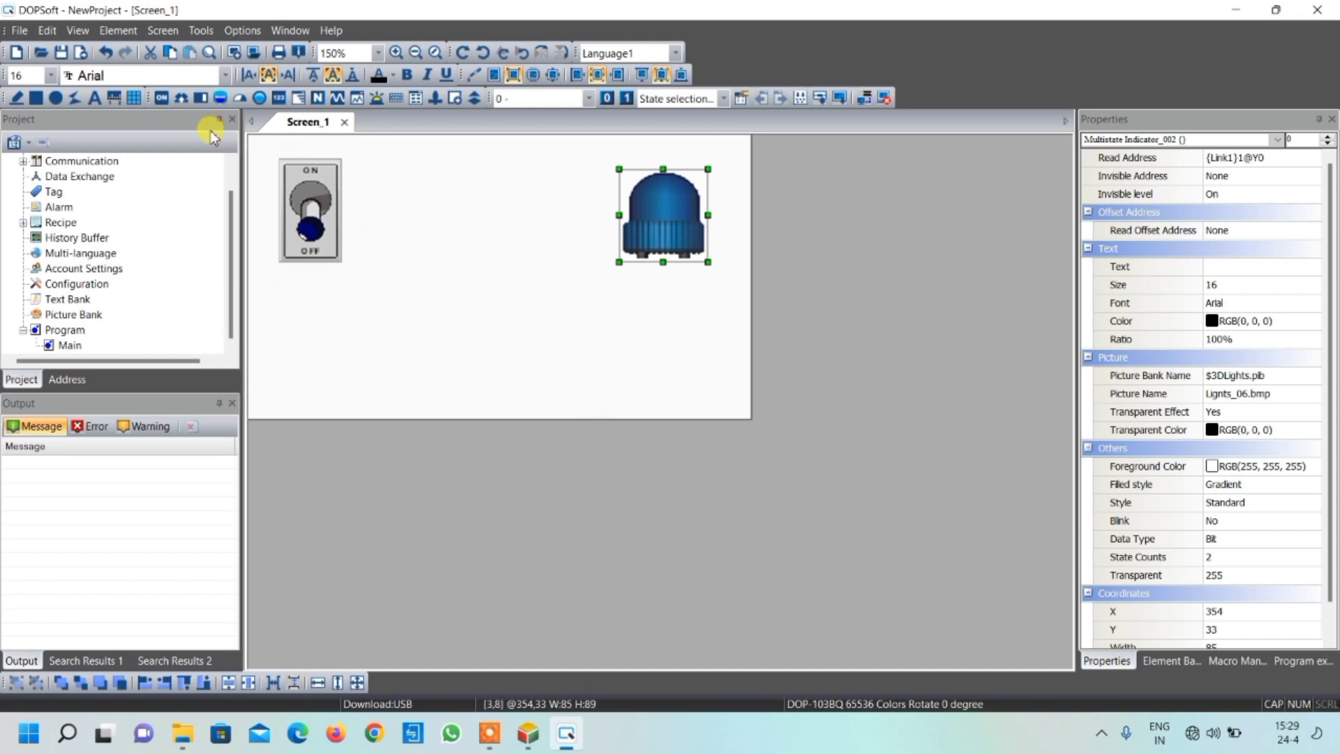
- Draw a Momentary button (Momentary_003) below the toggle switch on Screen_1
left_click(164, 99)
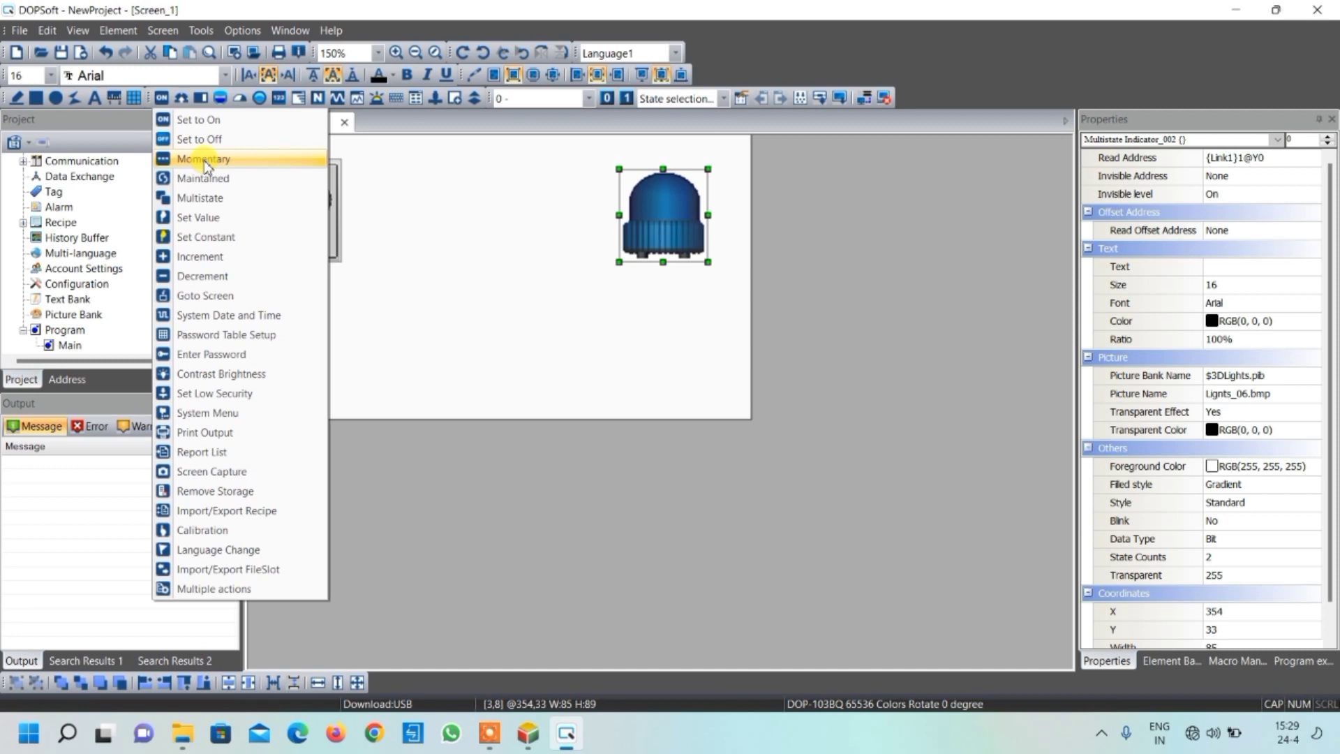
left_click(189, 161)
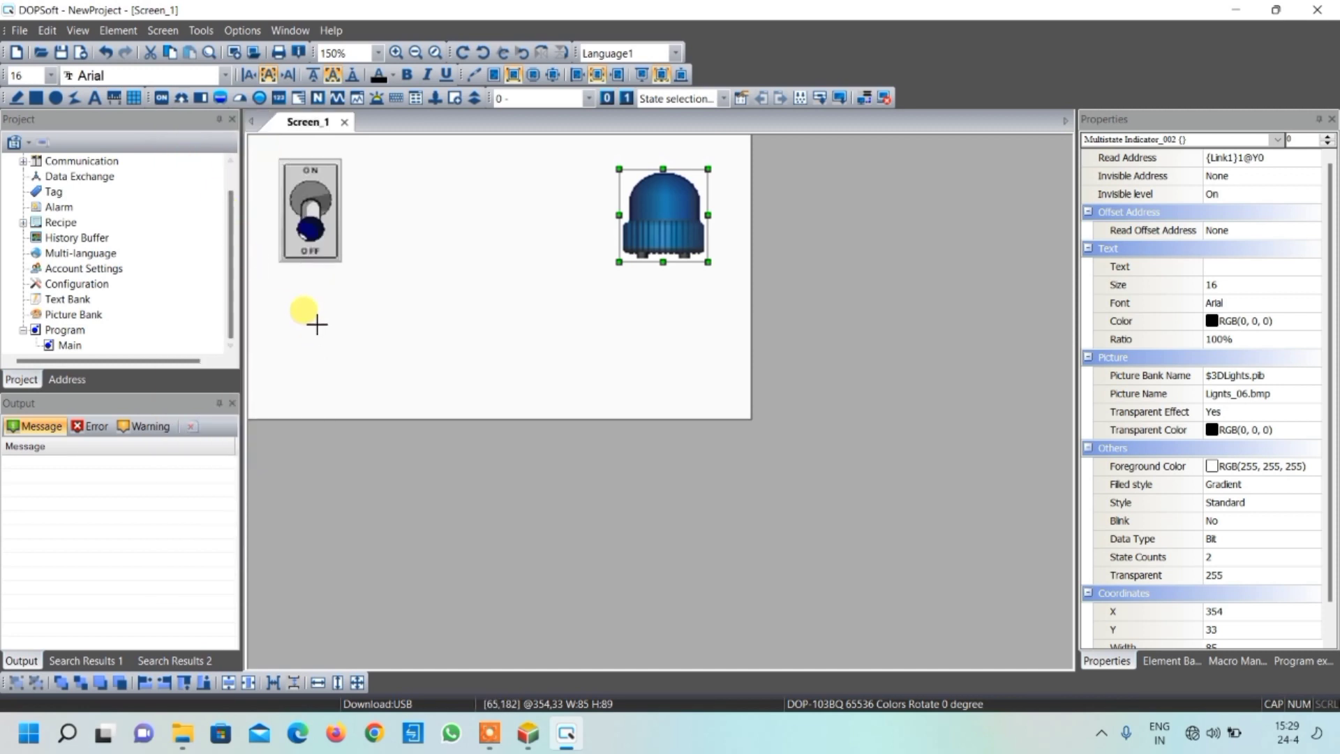
left_click_drag(299, 325, 374, 393)
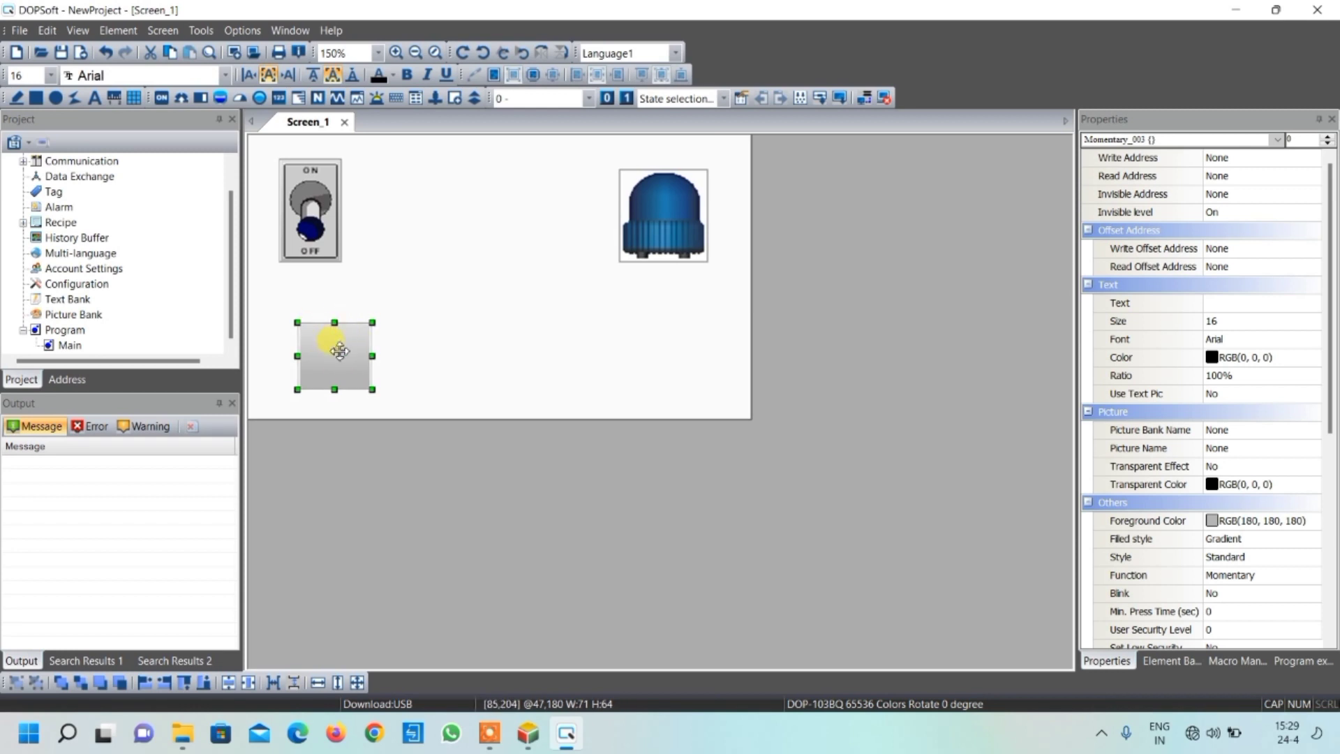
- Set the momentary button's style to Round
double_click(340, 351)
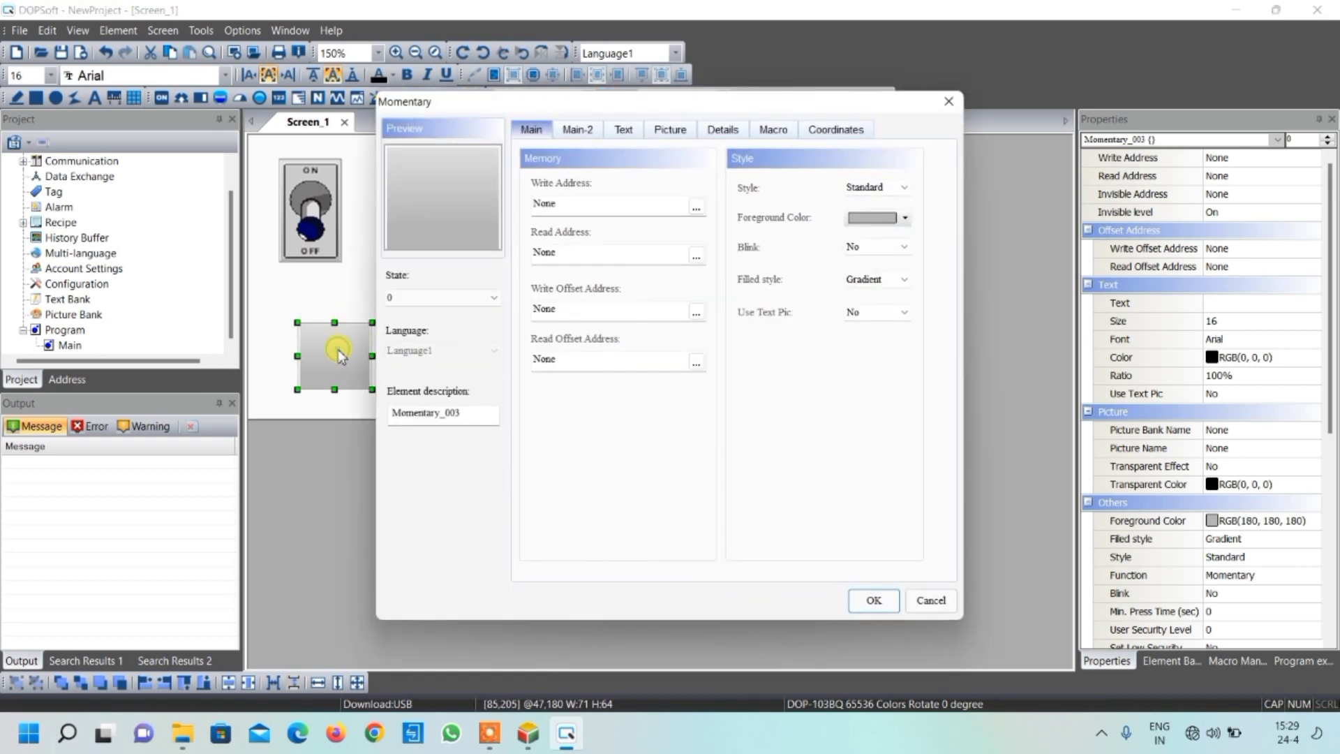
left_click(868, 199)
left_click(867, 226)
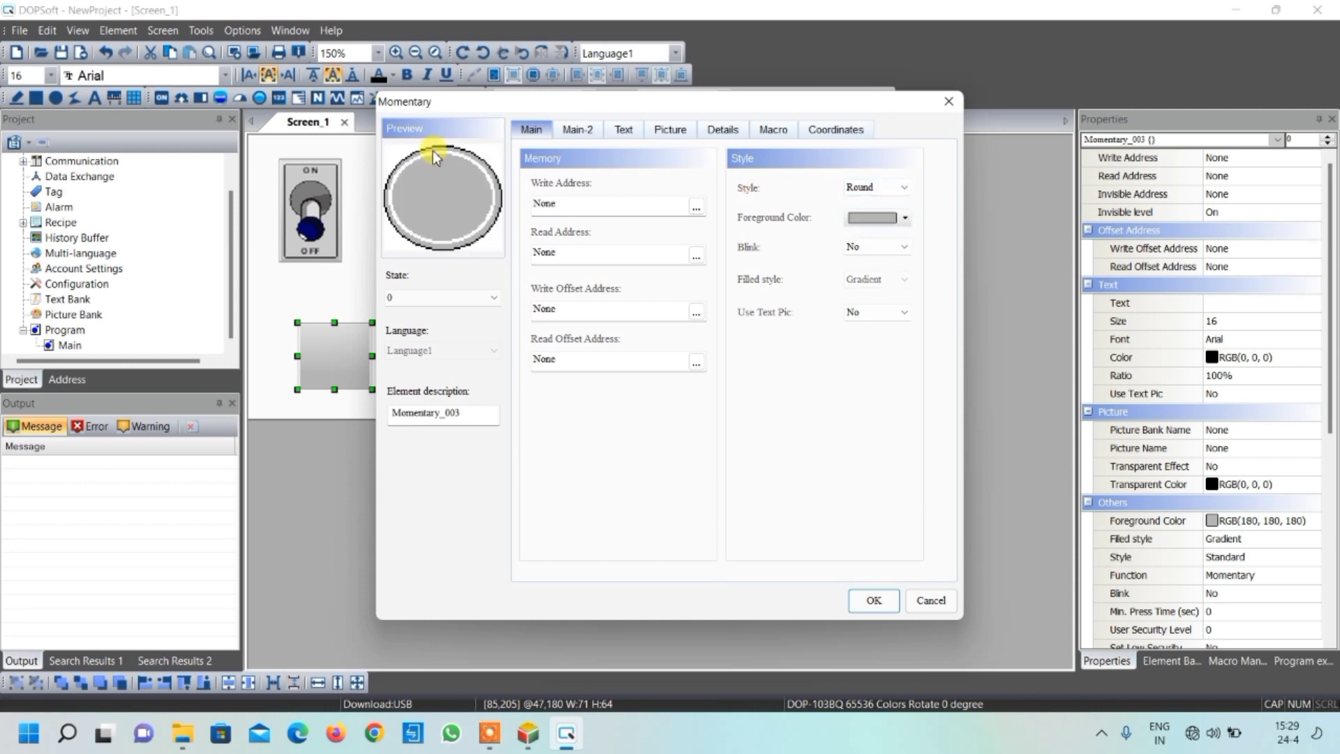
- Set the button's write address to X1 via the X keypad
left_click(697, 206)
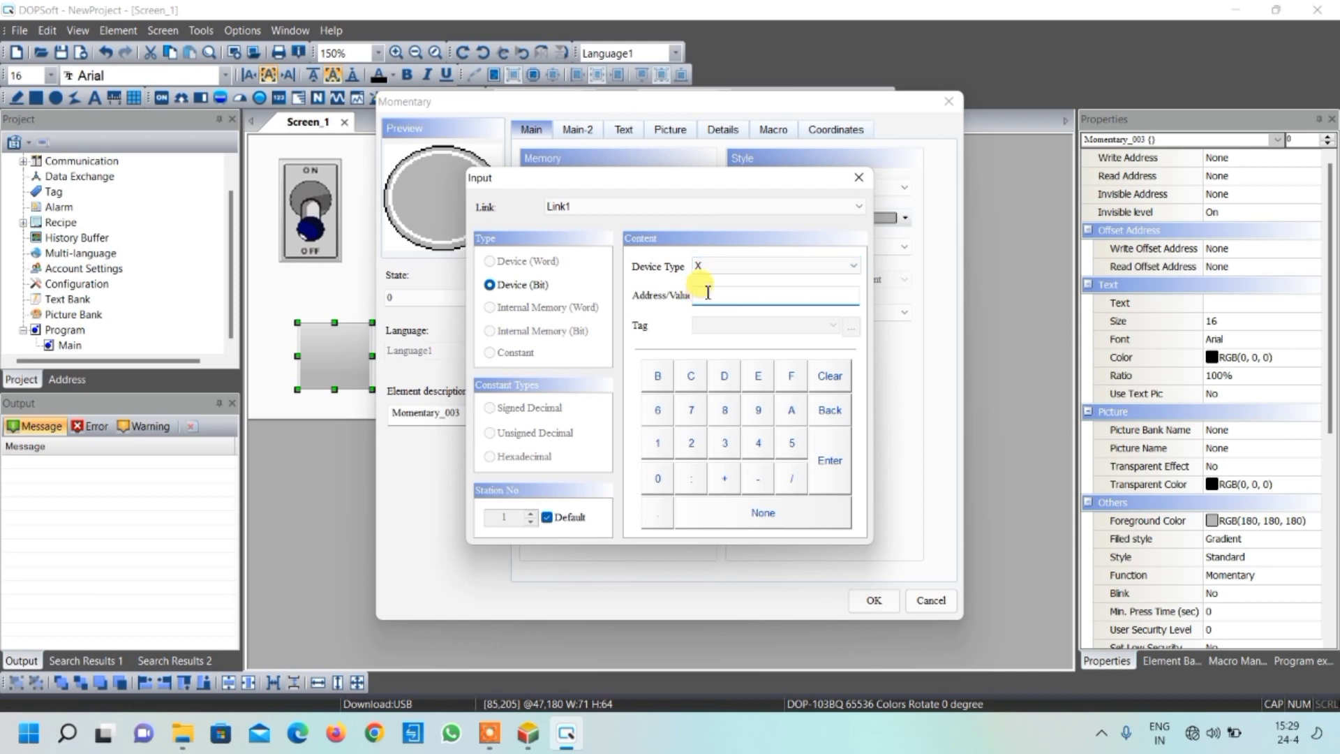
left_click(663, 438)
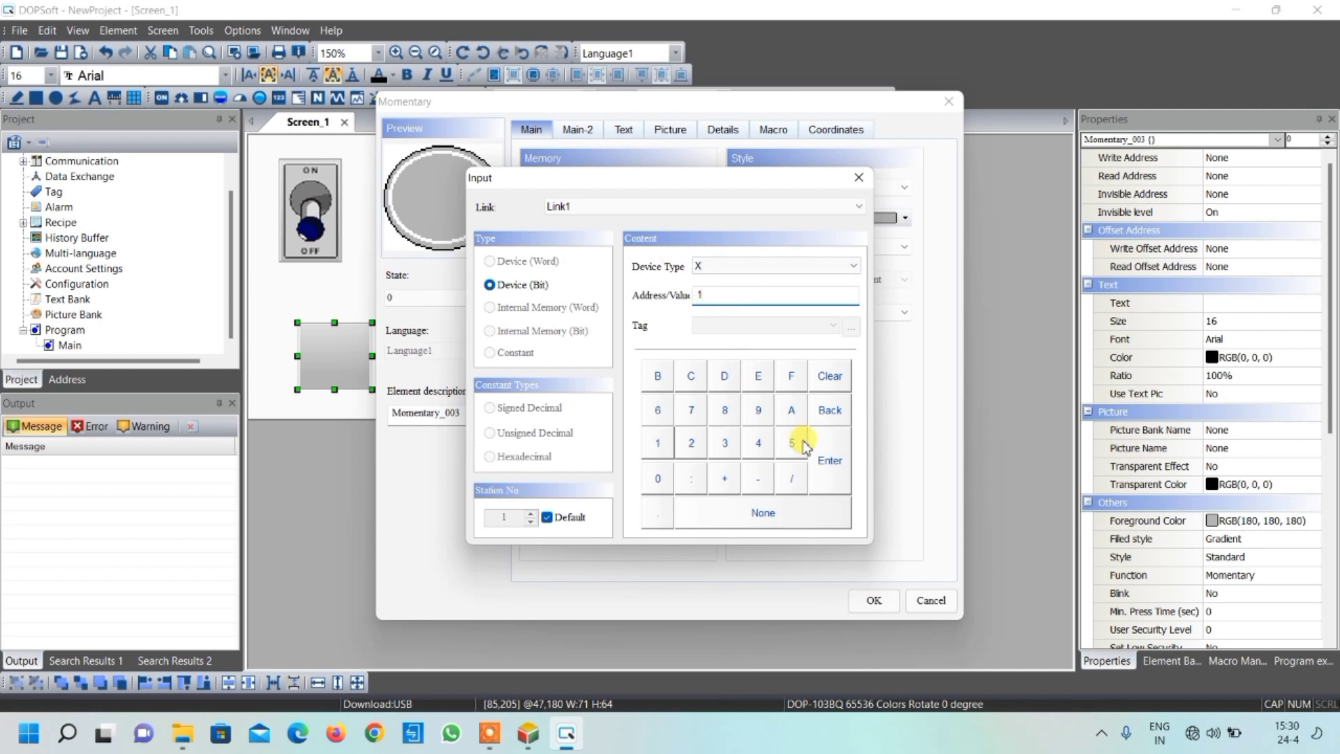
left_click(829, 457)
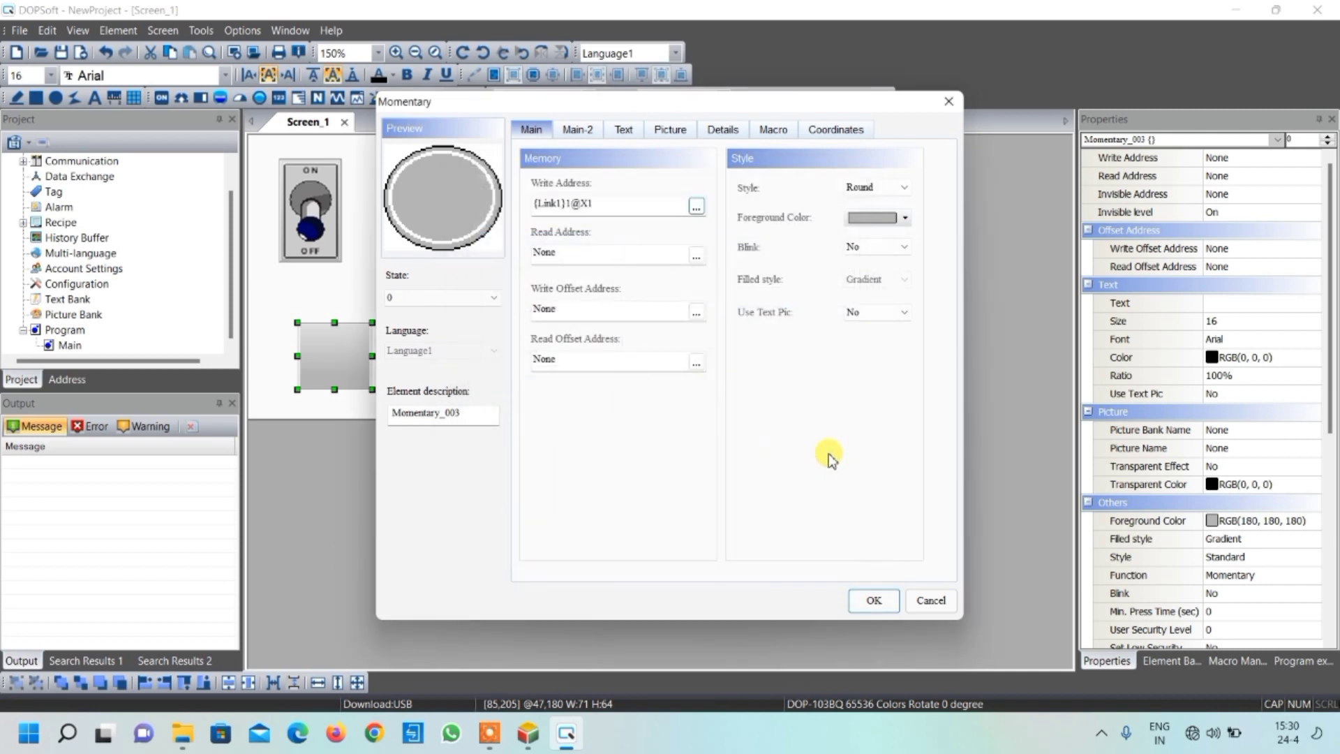
left_click(672, 130)
left_click(691, 187)
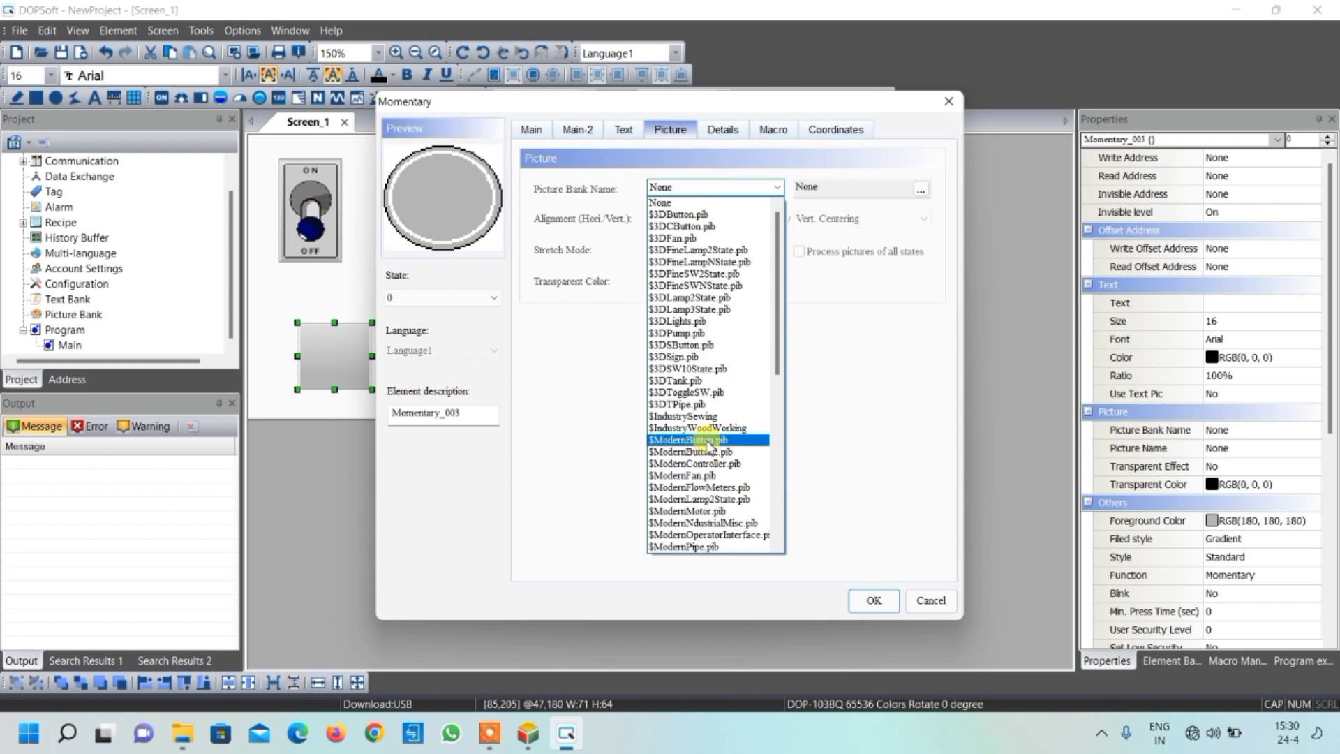
- Give state 0 the hmi_buttom-03-1 picture from $ModernButton.pib with Stretch All
left_click(706, 440)
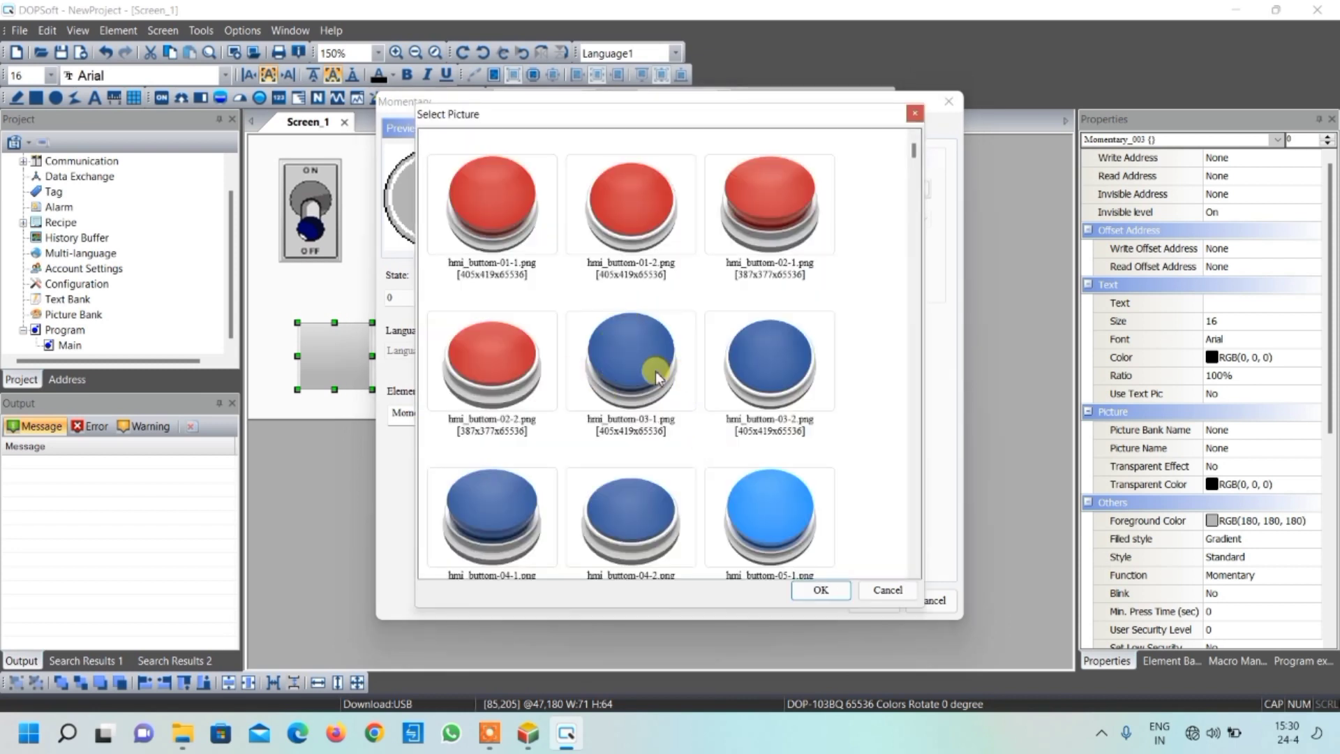
left_click(631, 364)
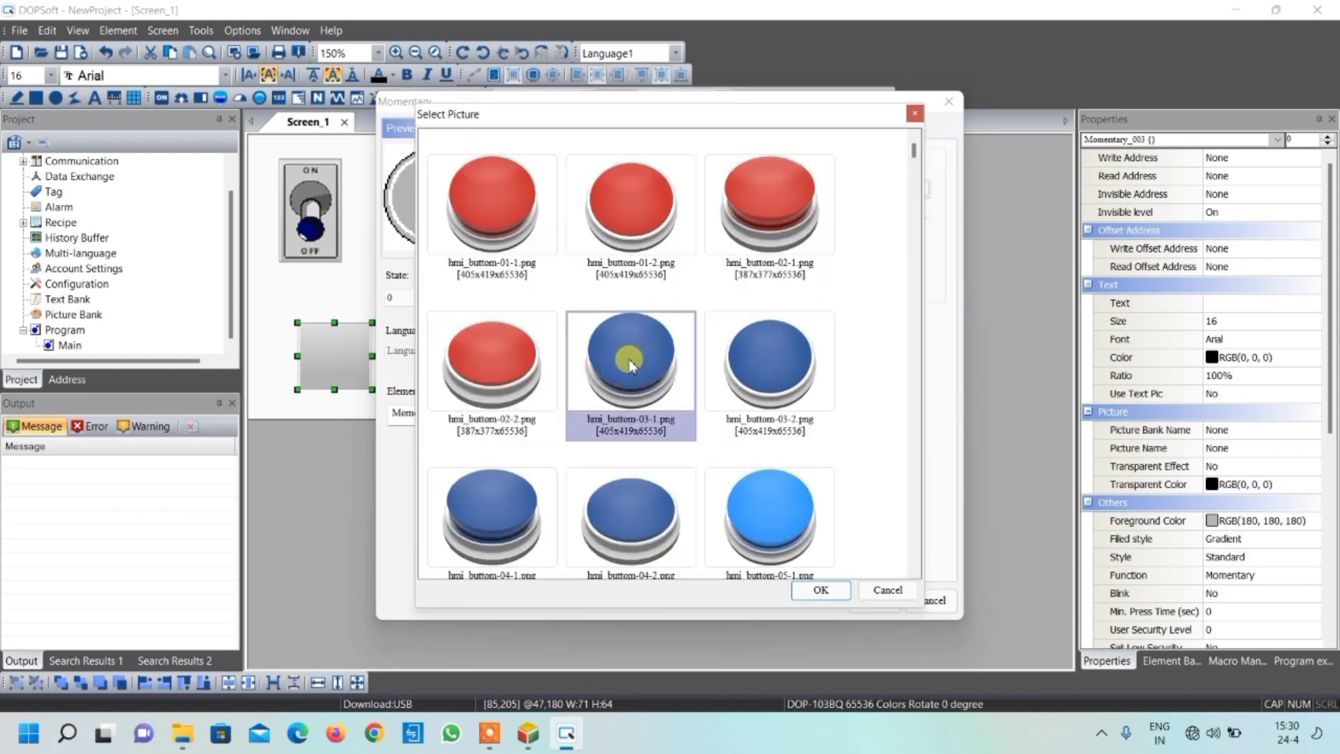
left_click(820, 590)
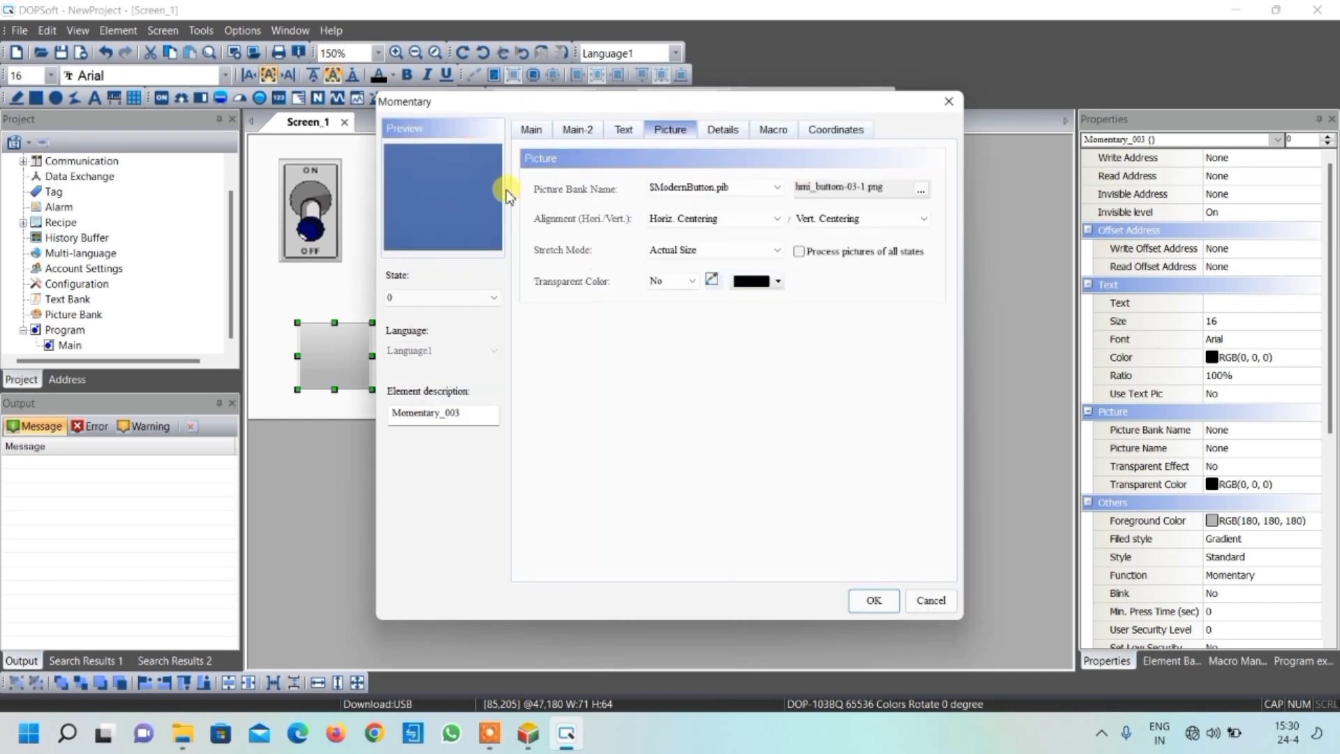
left_click(677, 245)
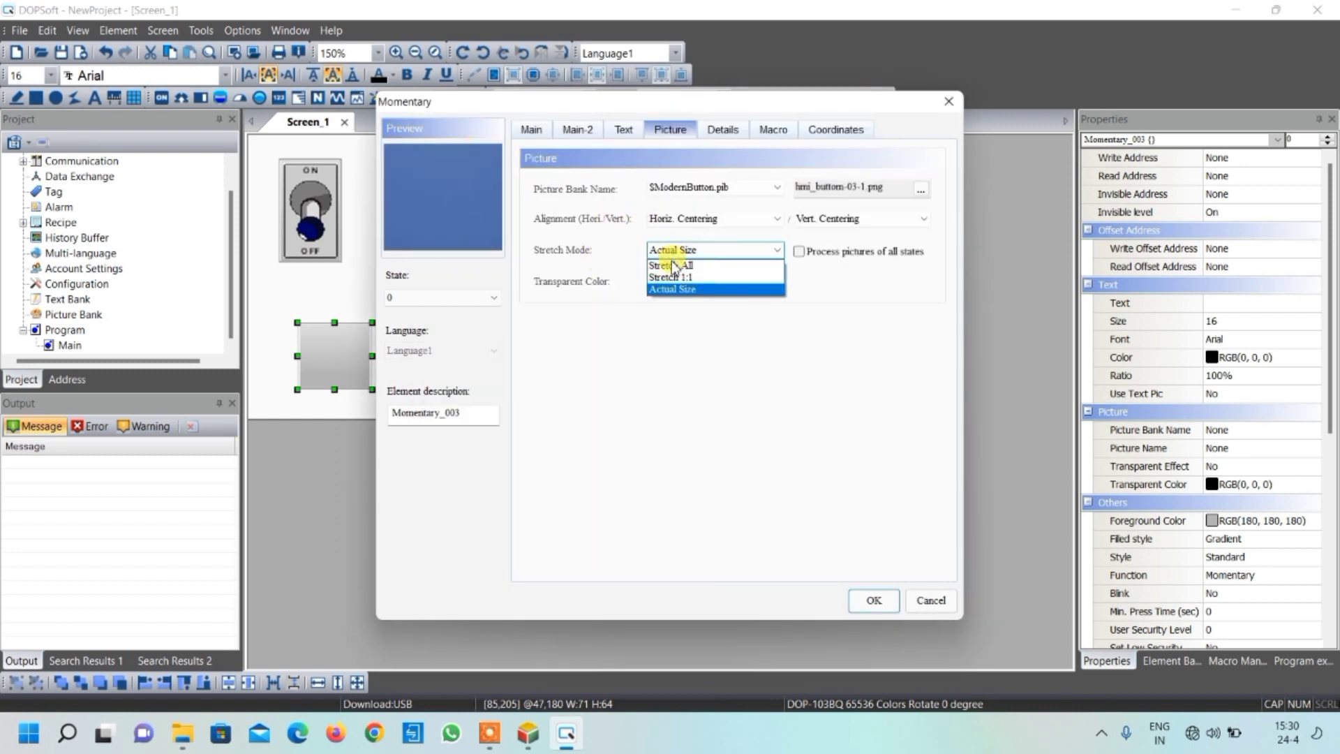
left_click(670, 263)
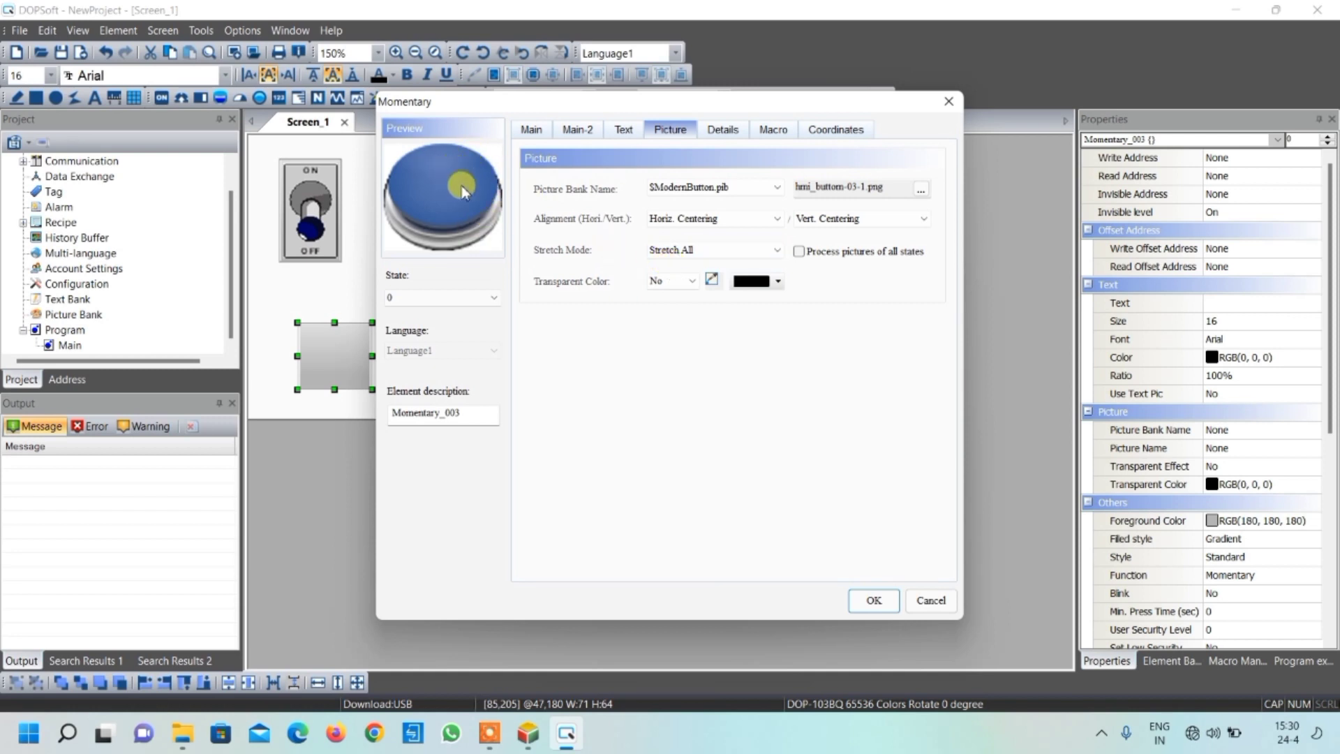
- Give state 1 the hmi_buttom-03-2 picture from $ModernButton.pib with Stretch All
left_click(492, 296)
left_click(466, 326)
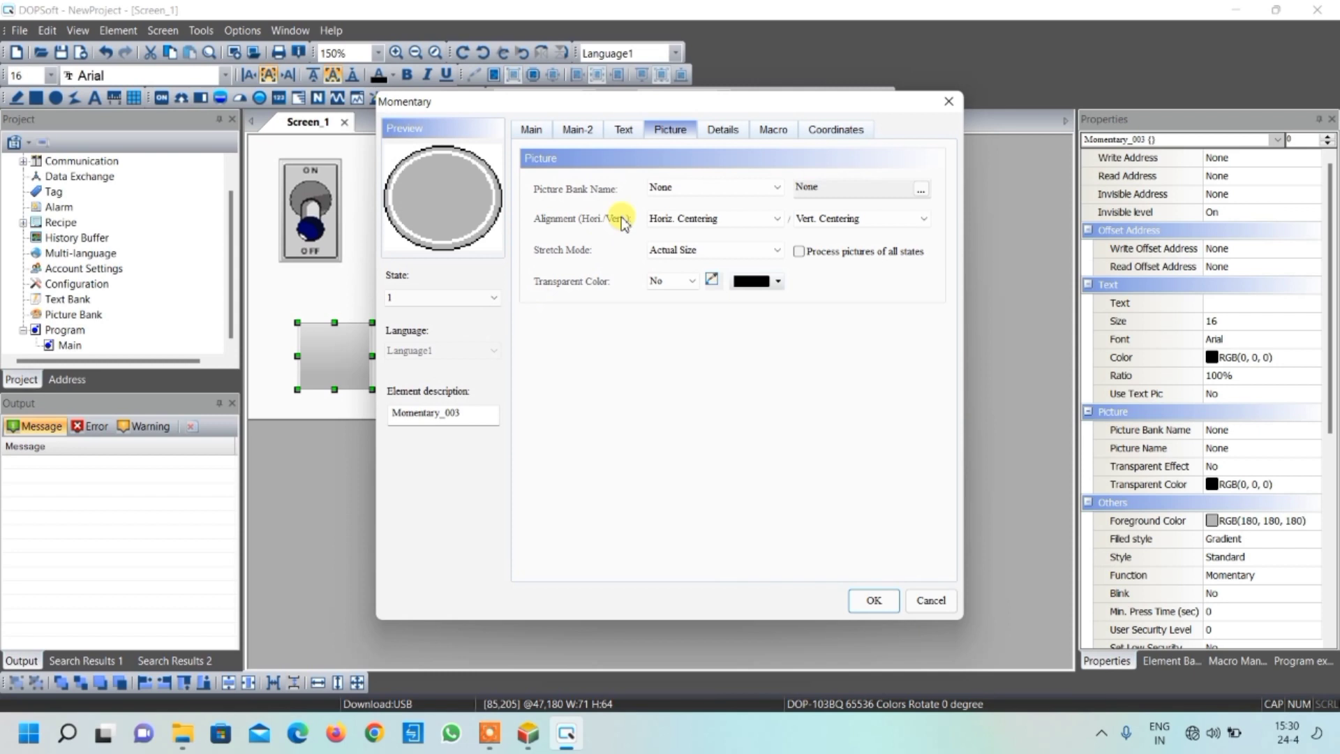
left_click(710, 190)
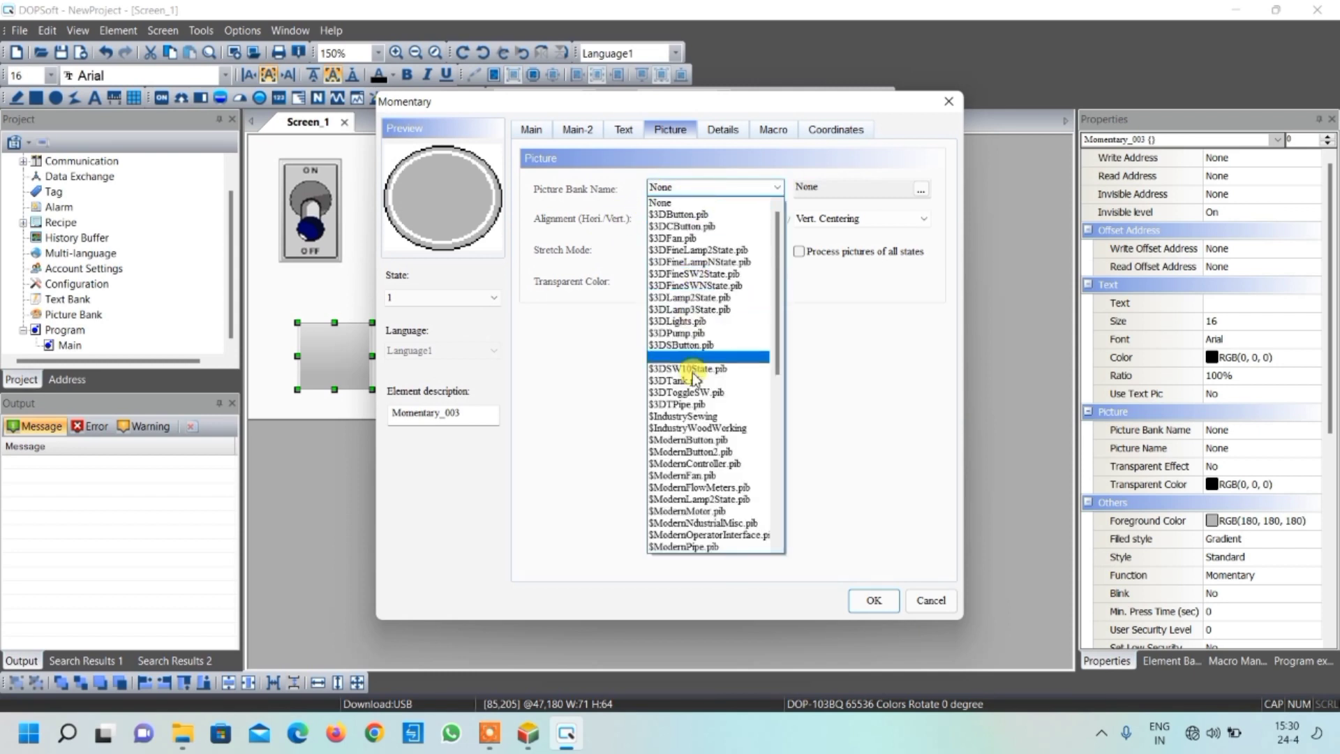
left_click(699, 440)
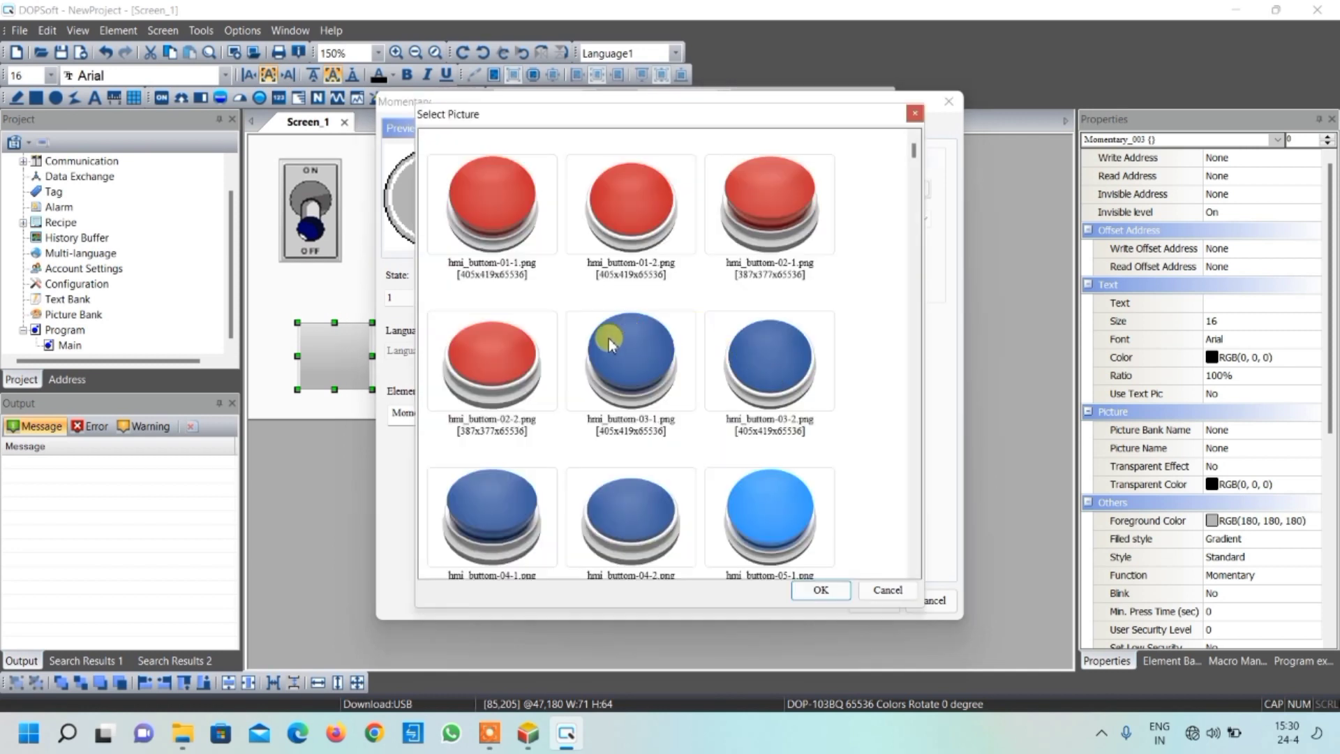
left_click(772, 363)
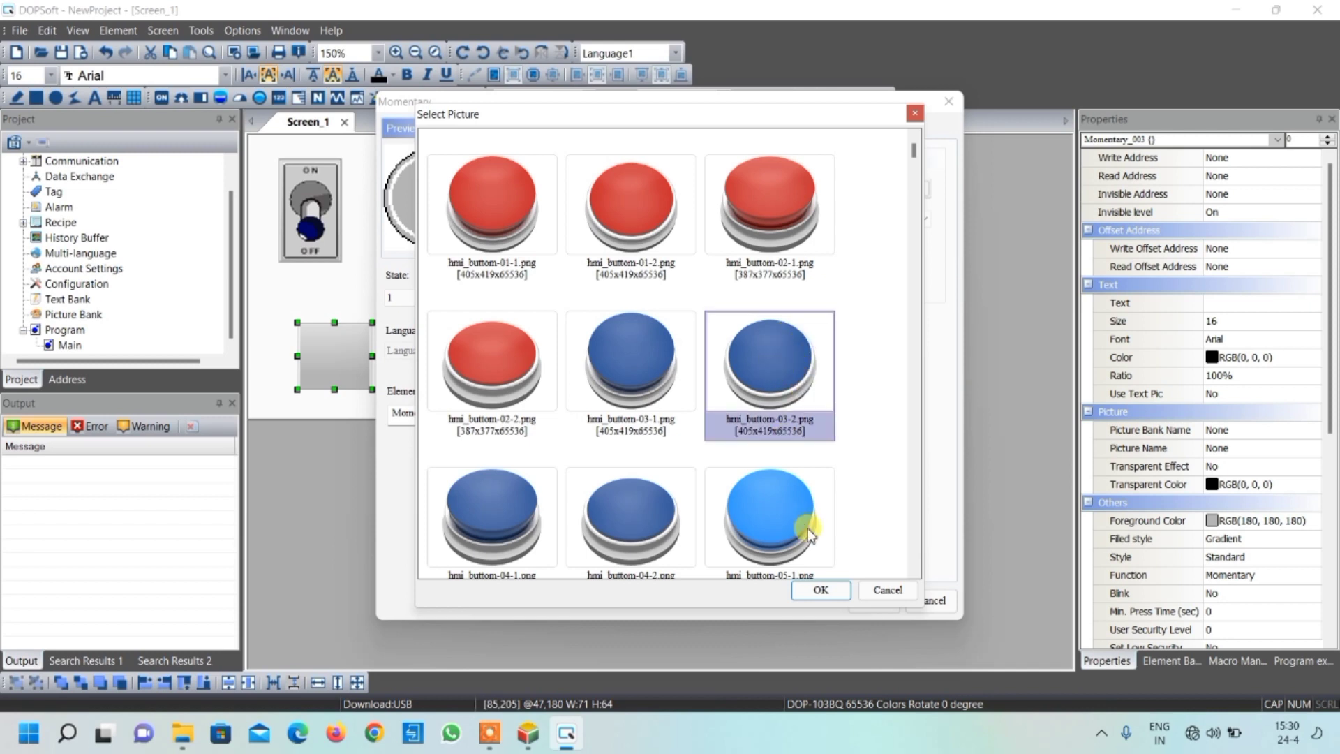
left_click(823, 591)
left_click(702, 250)
left_click(681, 264)
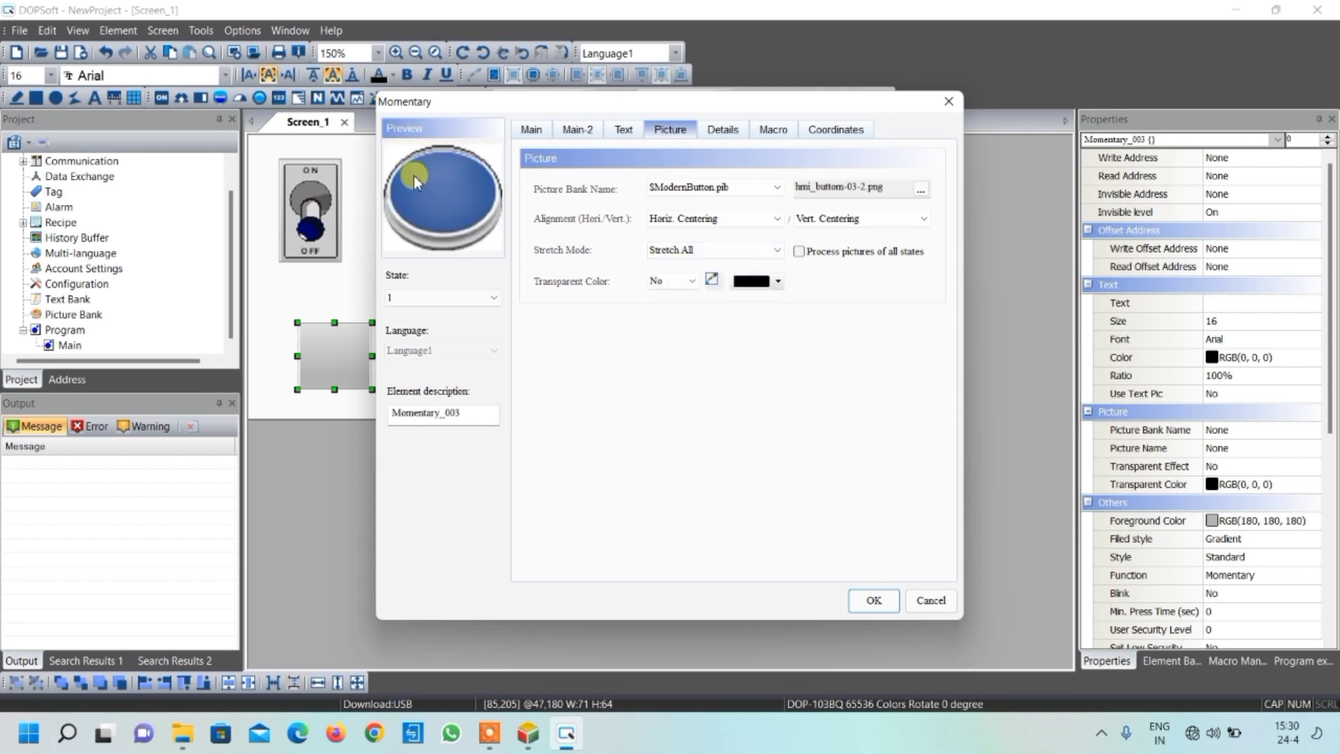
- Apply the button settings and nudge the blue button slightly upward
left_click(874, 600)
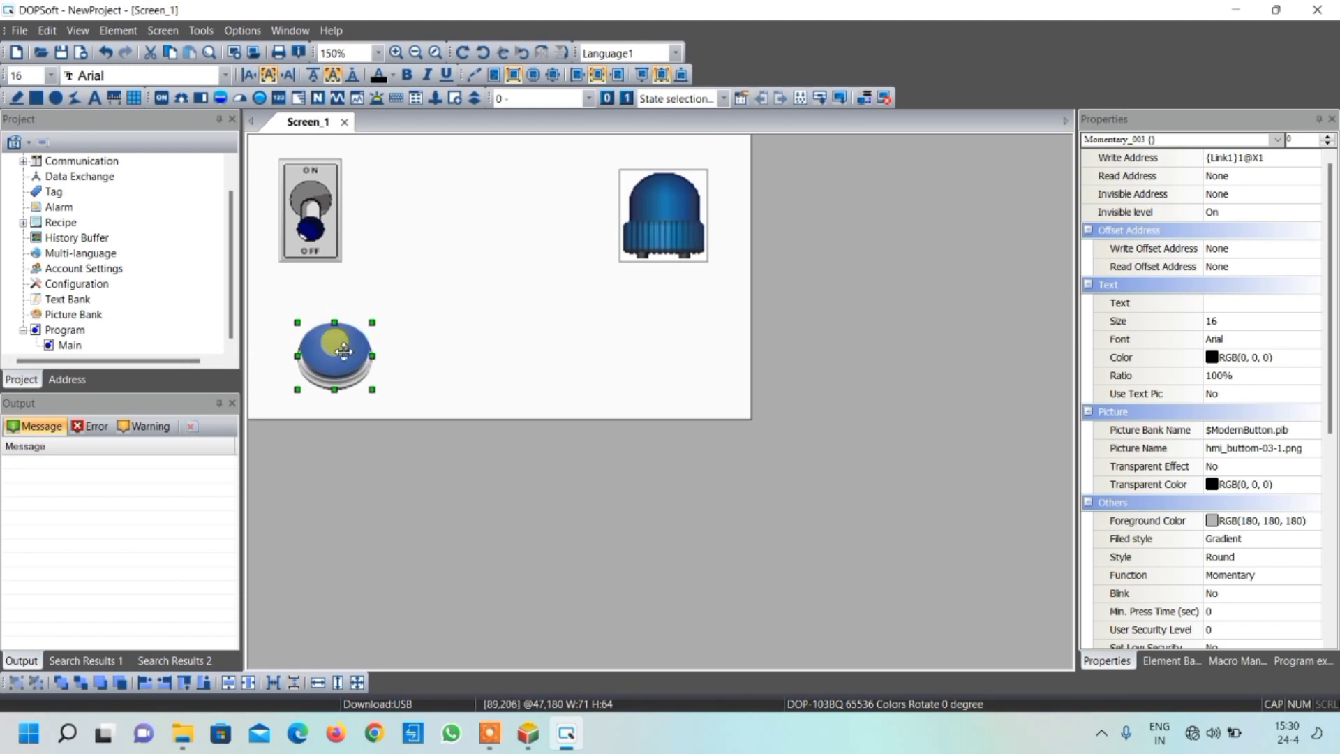
left_click_drag(343, 351, 343, 342)
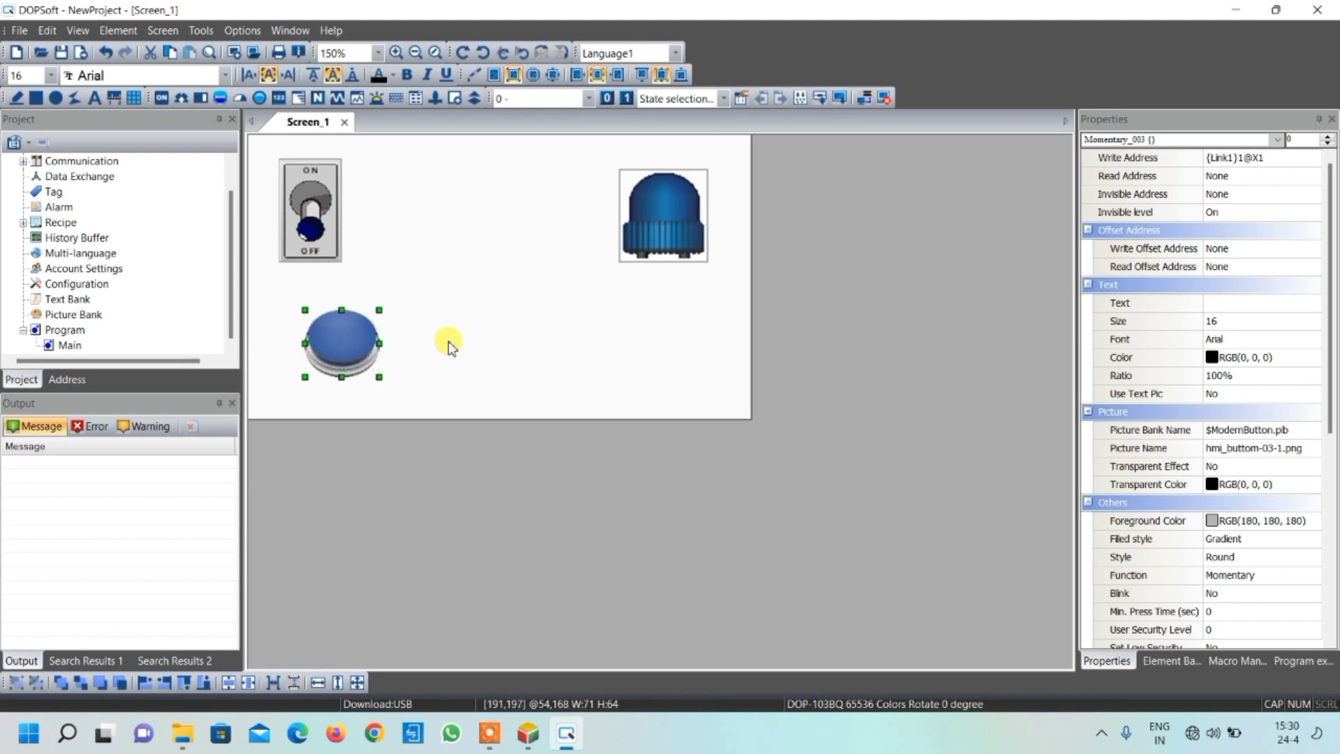
left_click(448, 340)
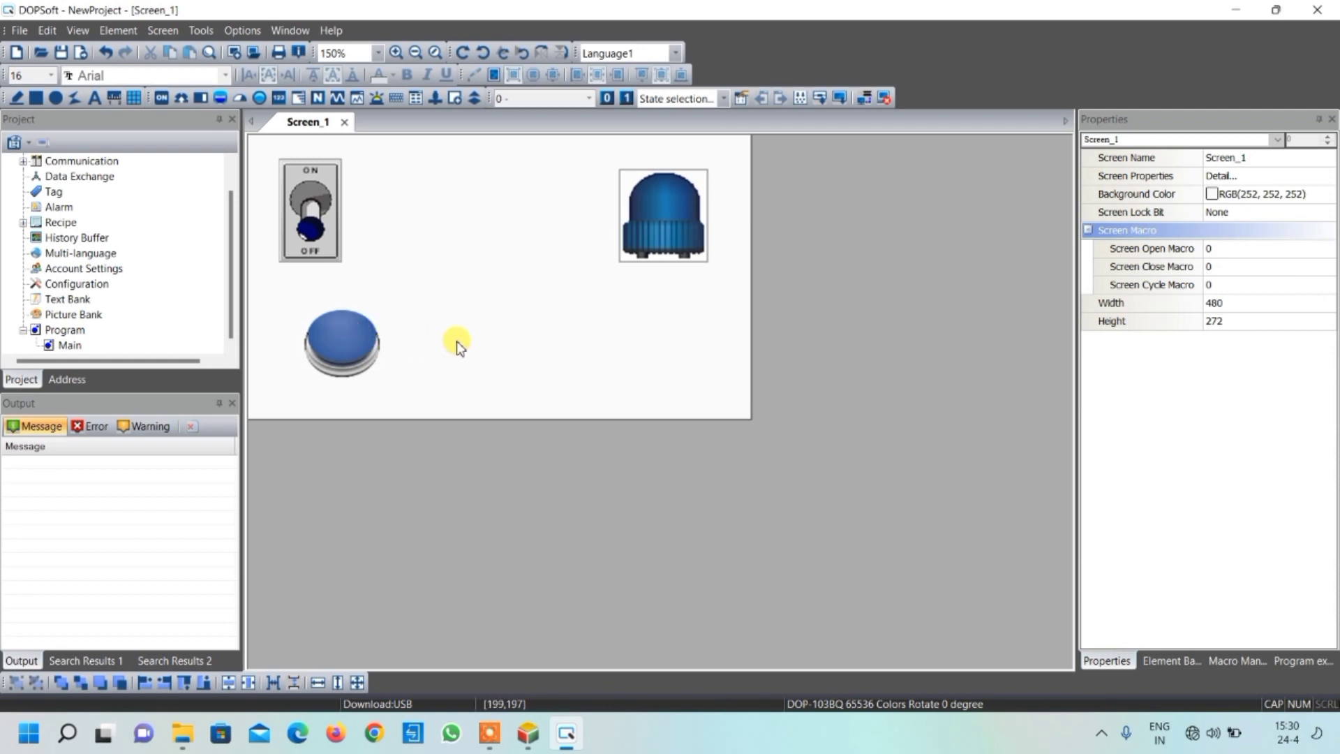
- Copy the blue button to its right and change the copy's write address to X2
left_click(347, 335)
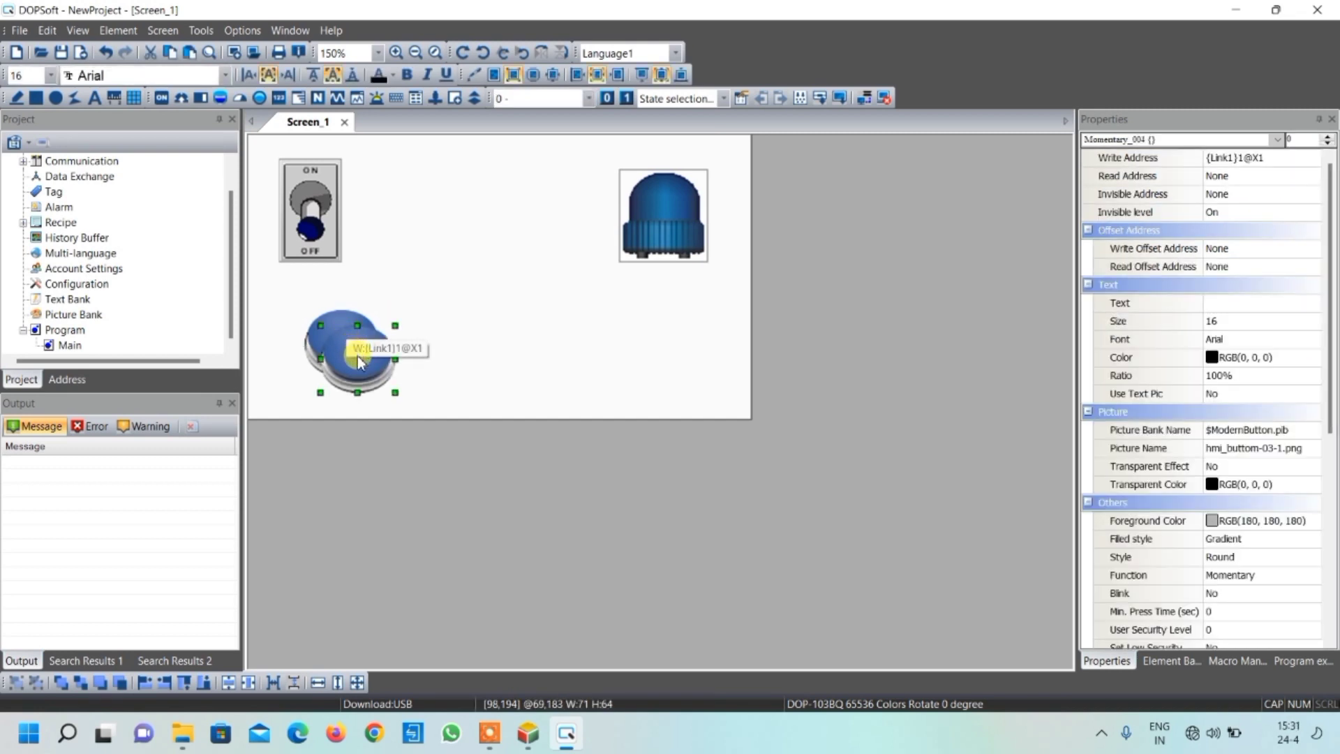
left_click_drag(348, 340, 449, 344)
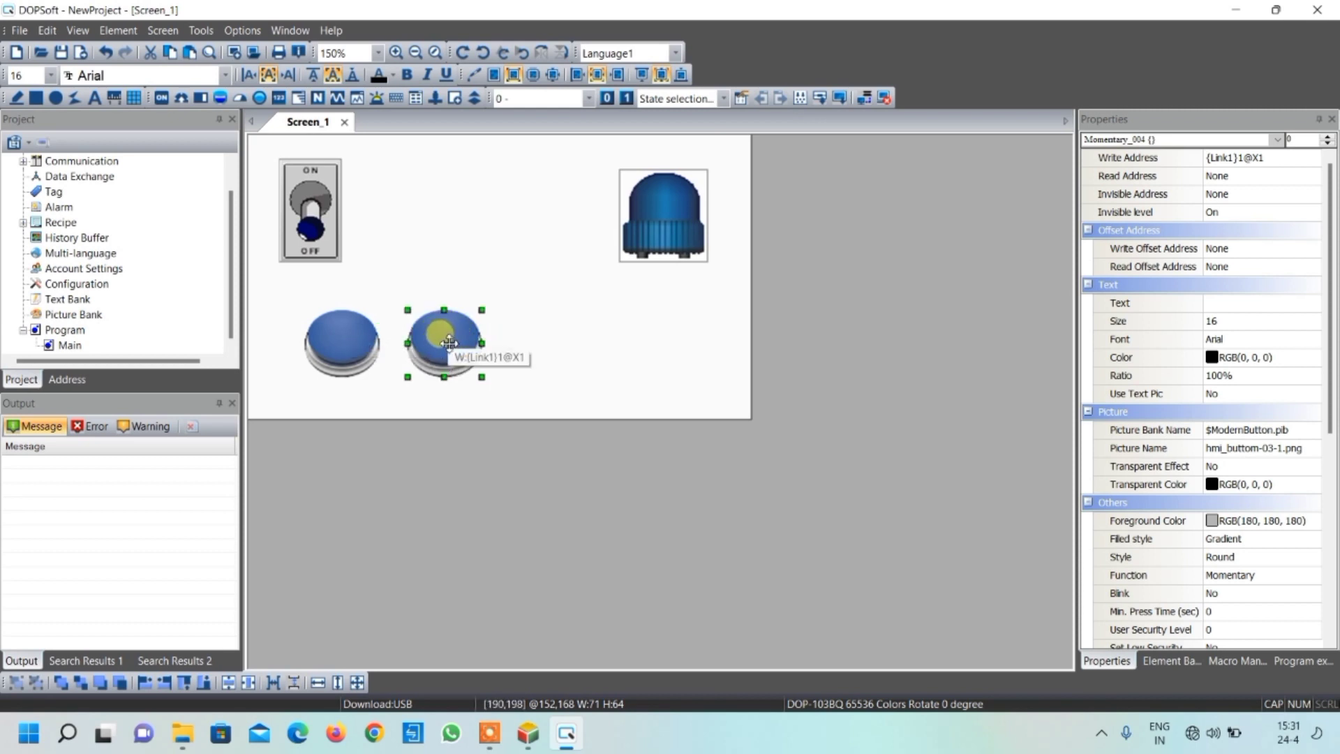
double_click(447, 341)
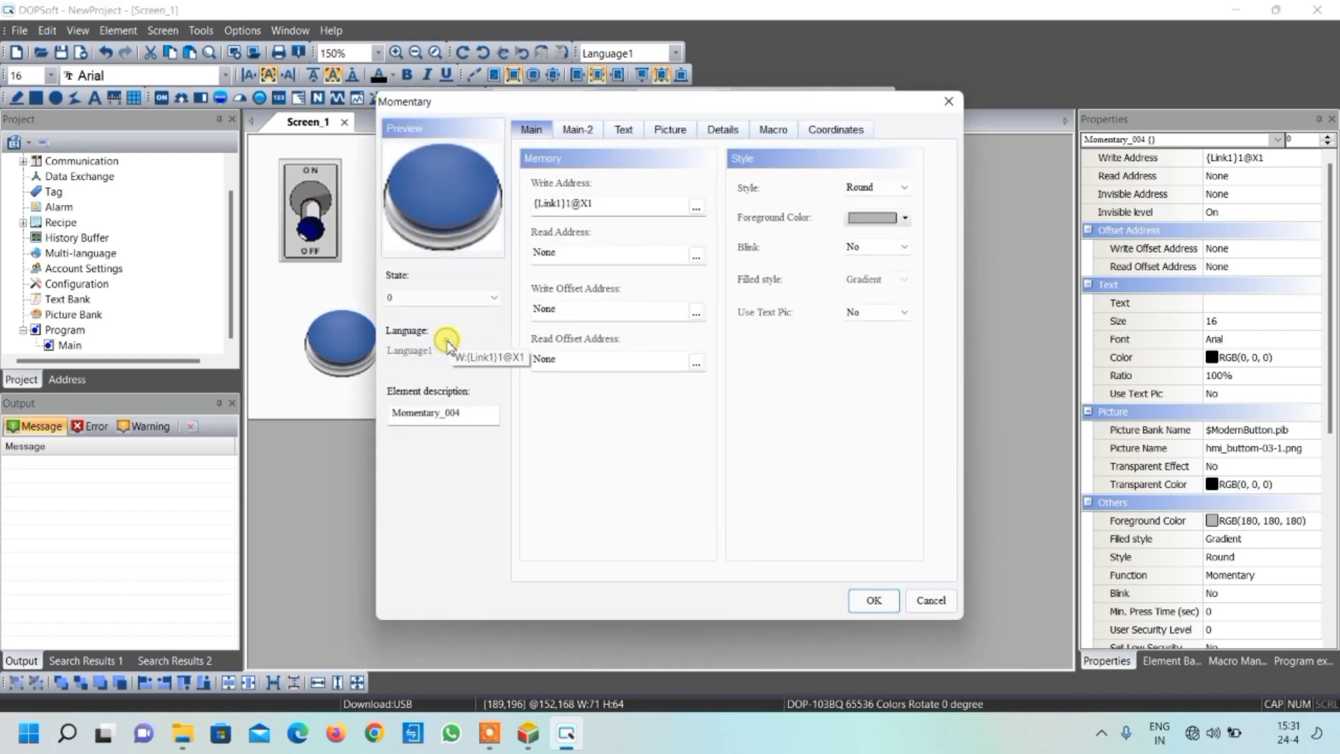
left_click(604, 206)
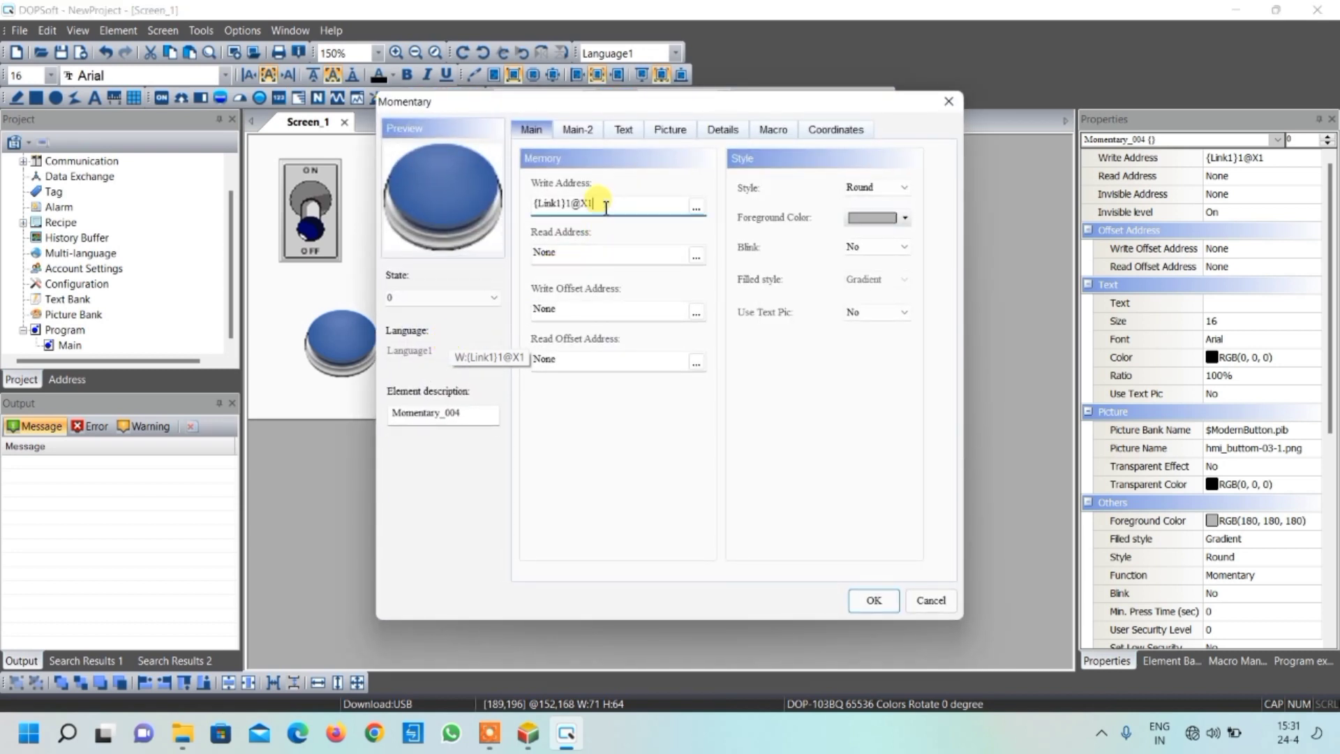
type("2")
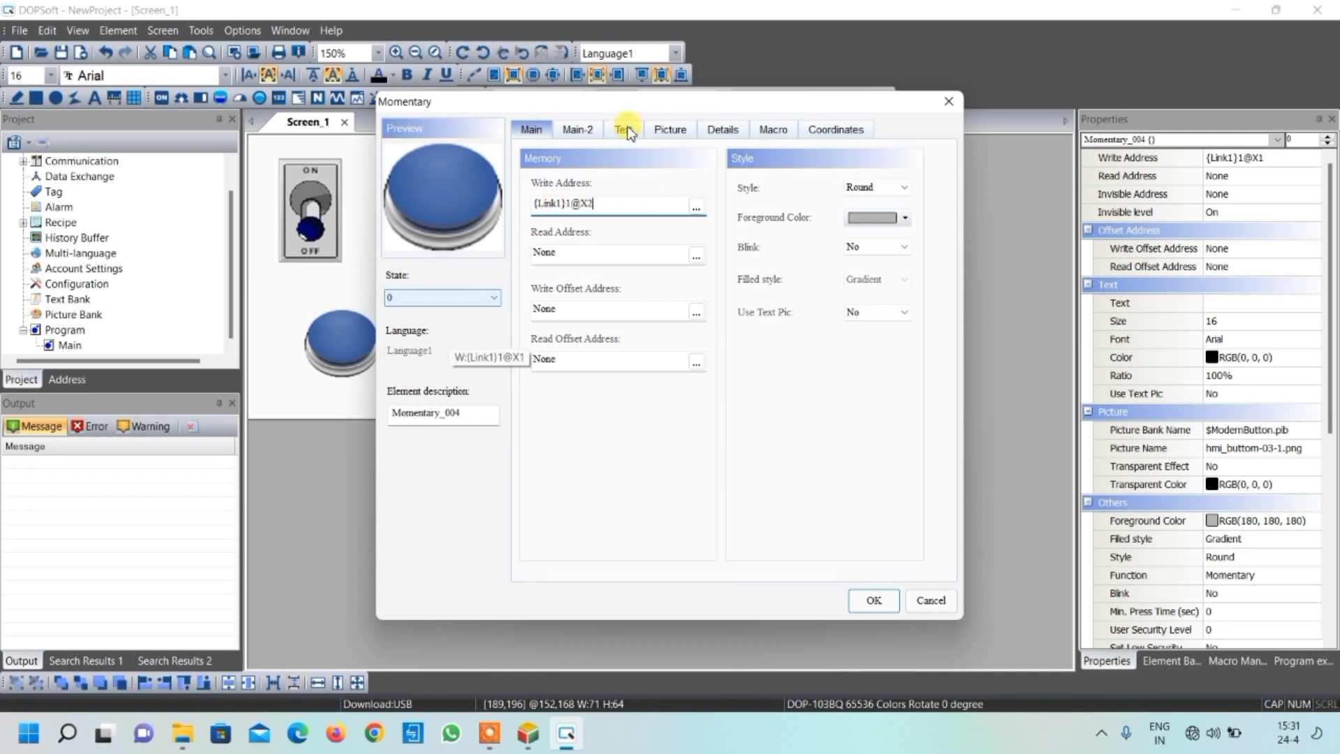
- Set the copy's pictures to red hmi_buttom-01-1 for state 0 and hmi_buttom-01-2 for state 1
left_click(671, 134)
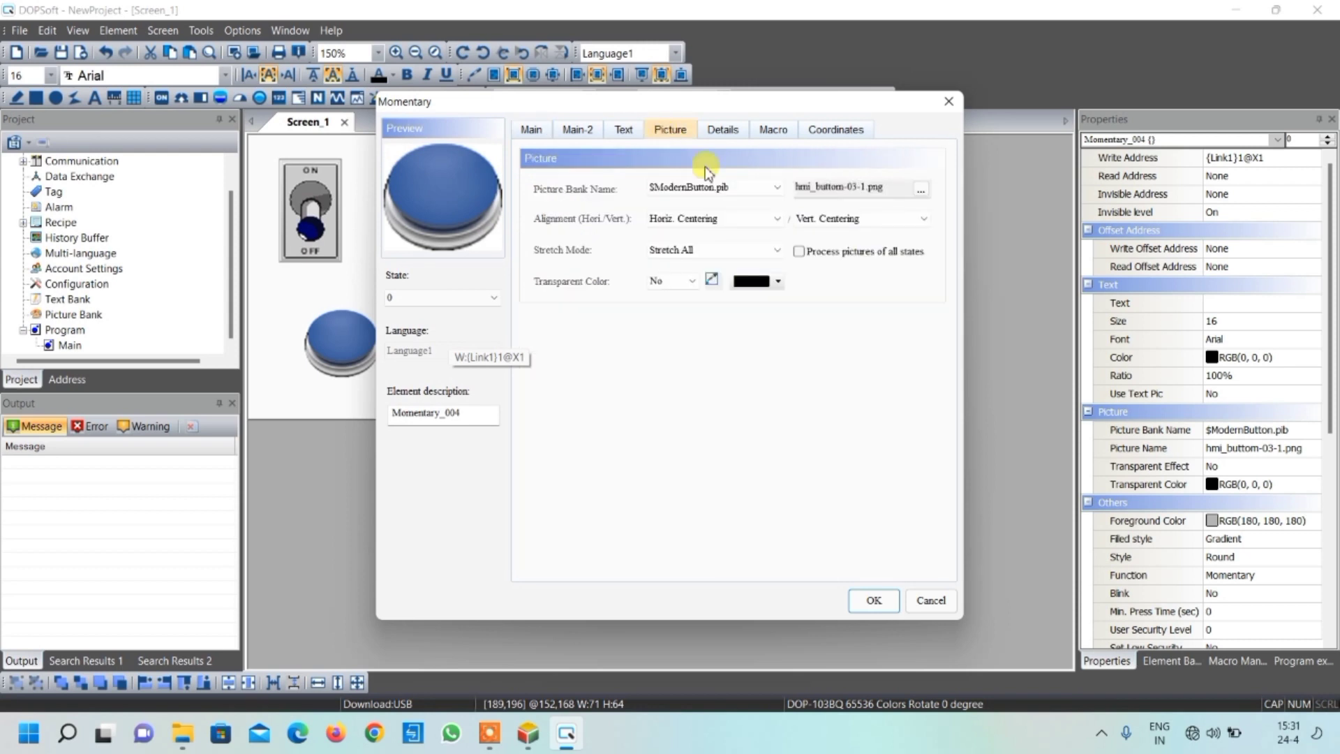
left_click(920, 188)
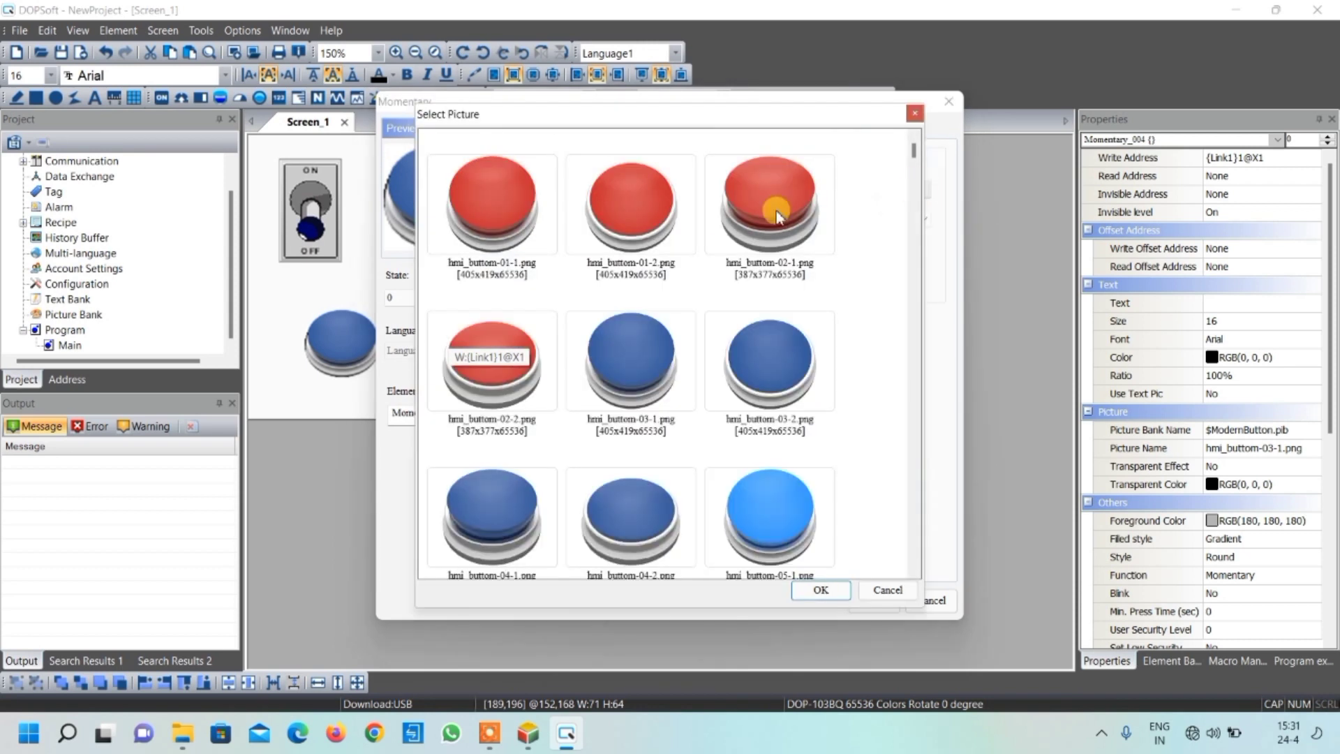
left_click(498, 204)
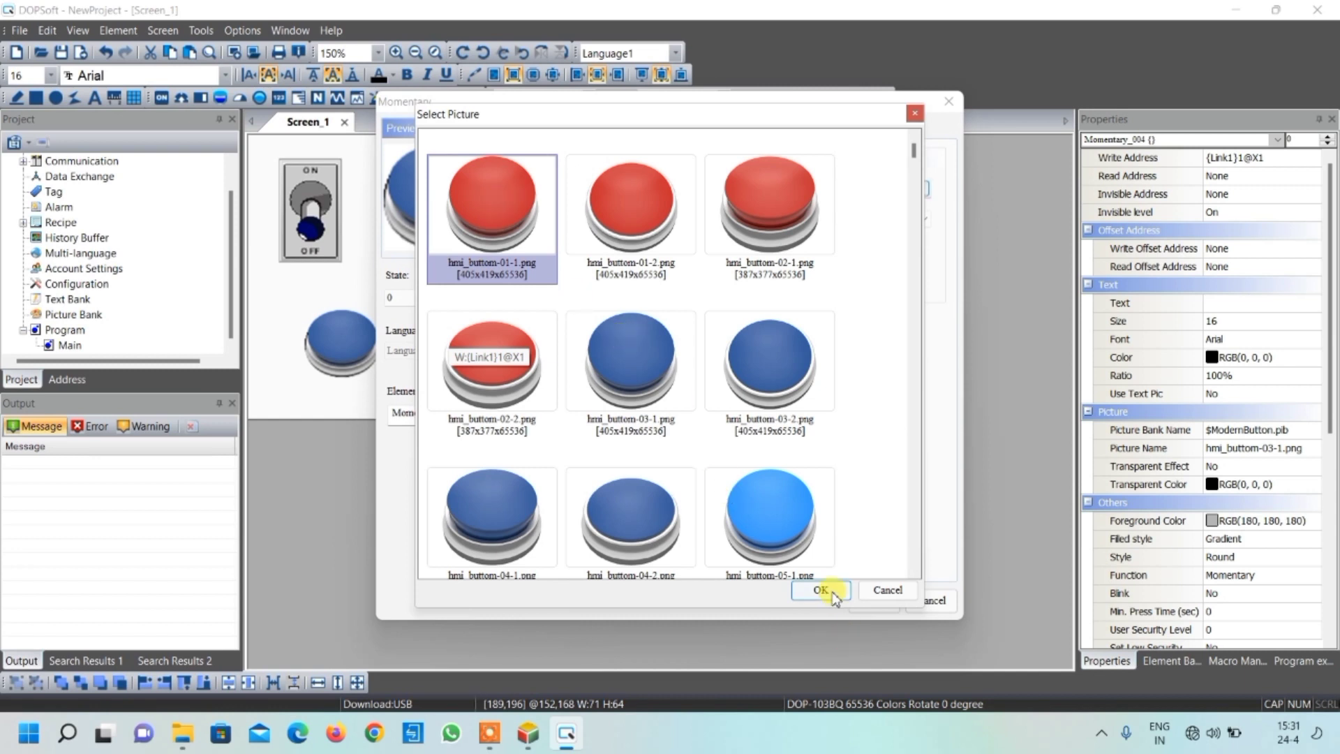
left_click(821, 590)
left_click(443, 298)
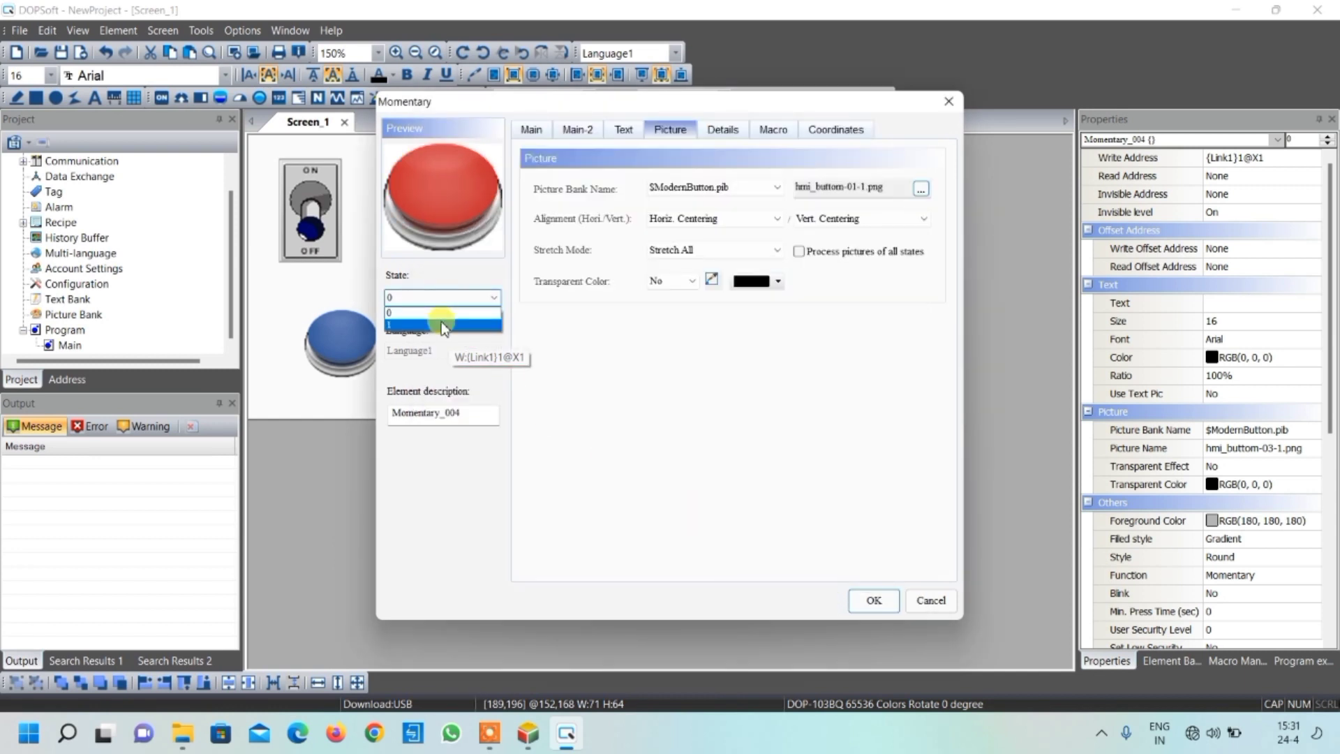
left_click(442, 325)
left_click(921, 188)
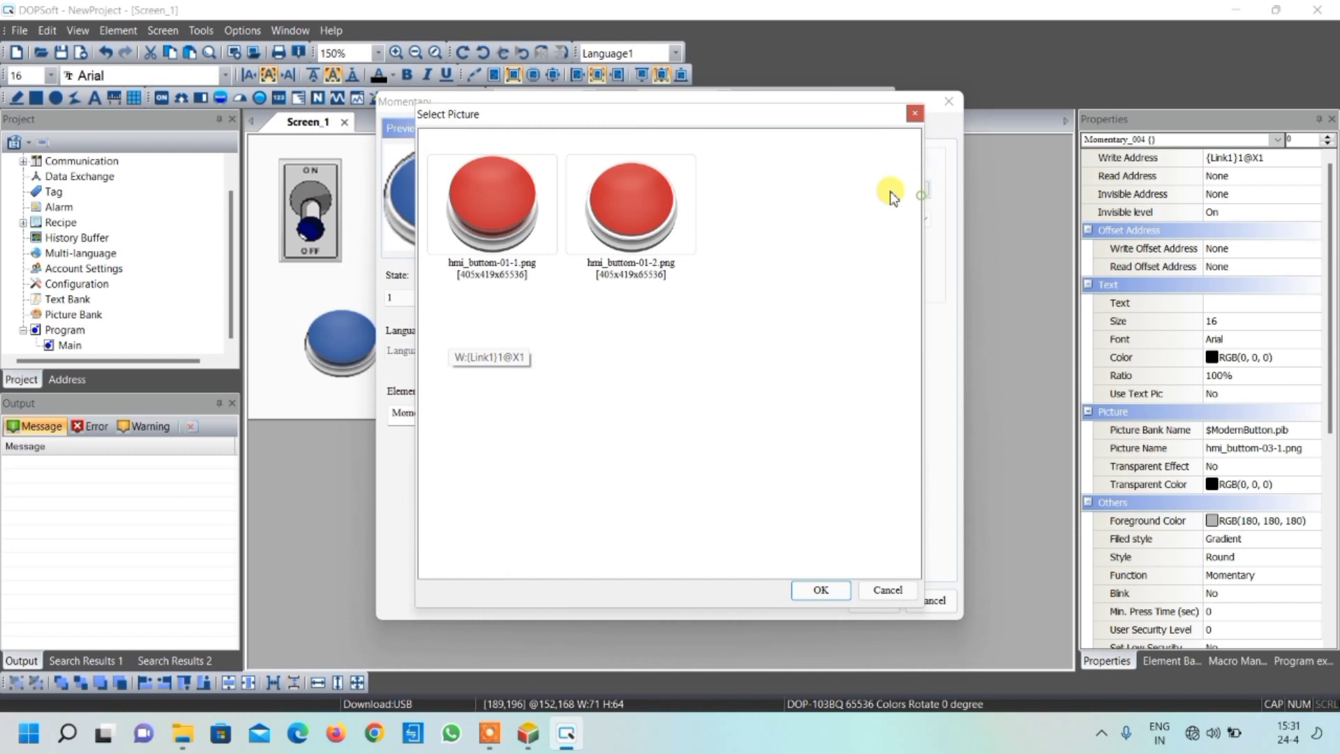
left_click(636, 212)
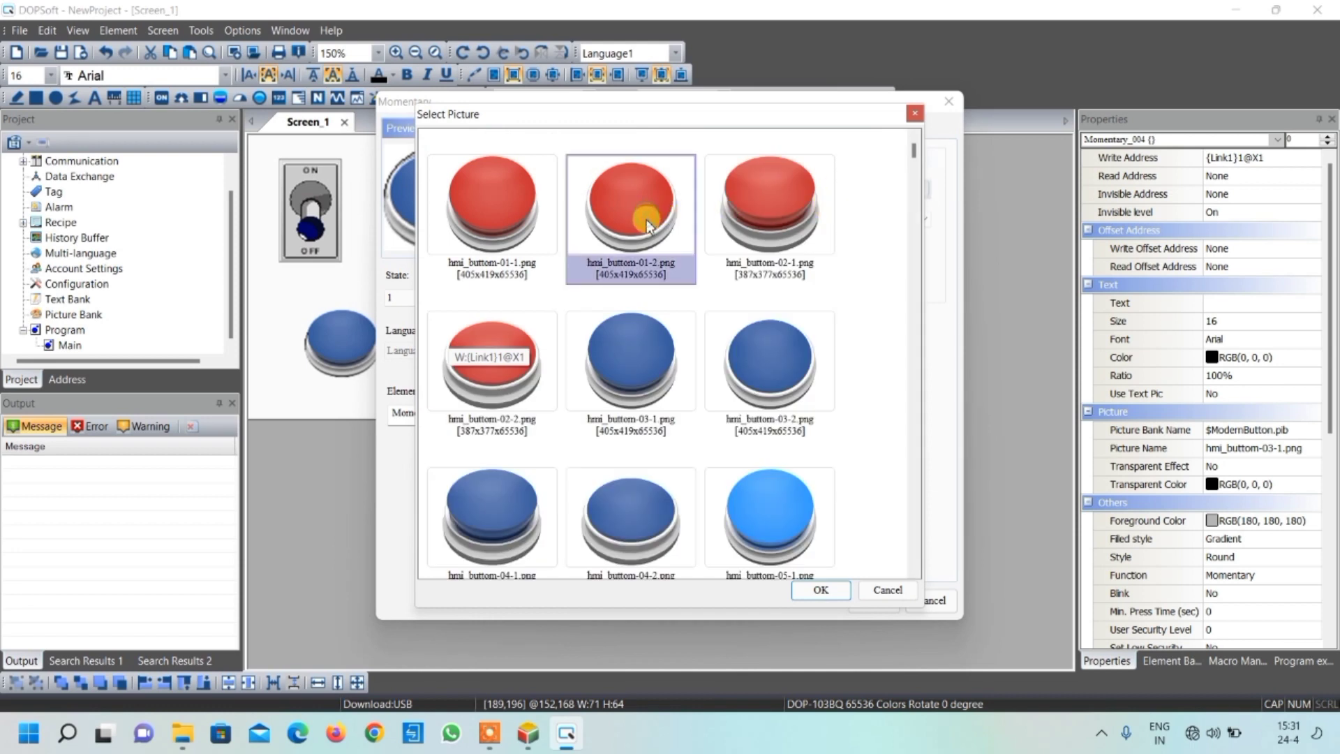
left_click(823, 592)
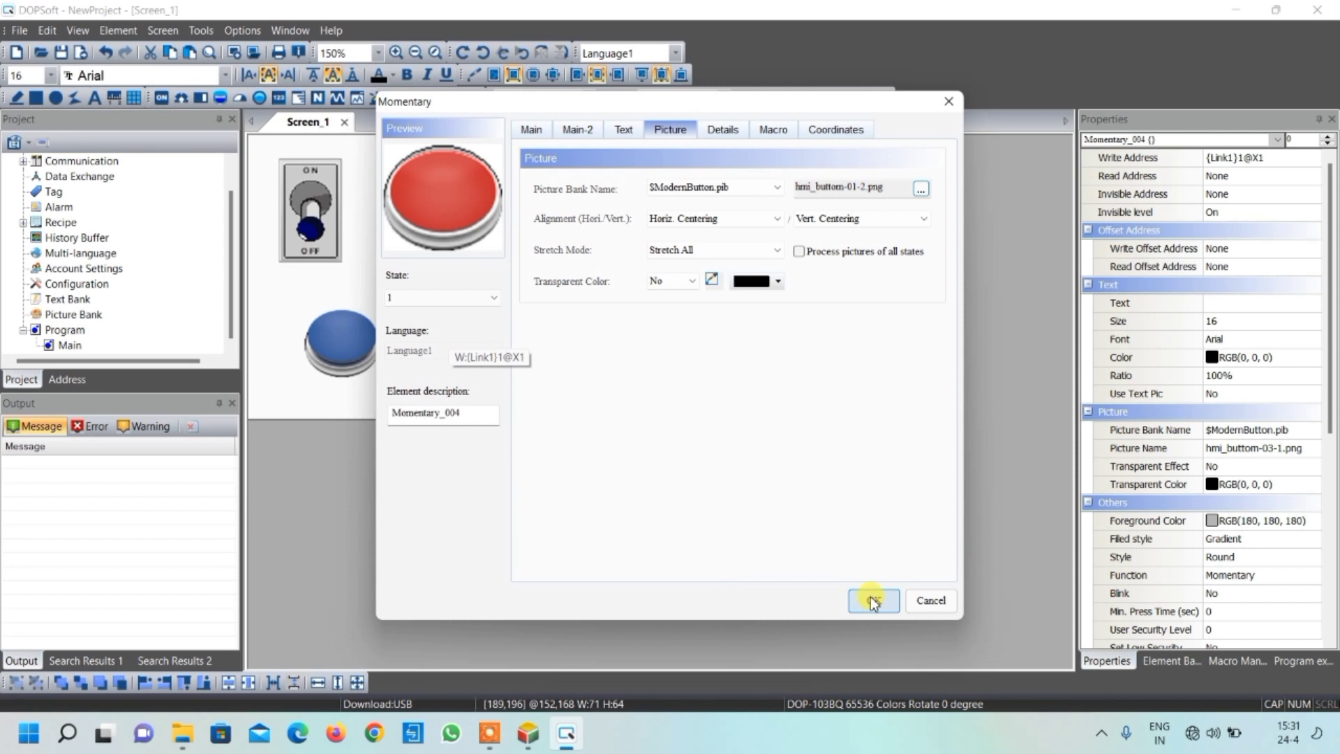
- Apply the settings and shift the red button slightly to the right
left_click(871, 599)
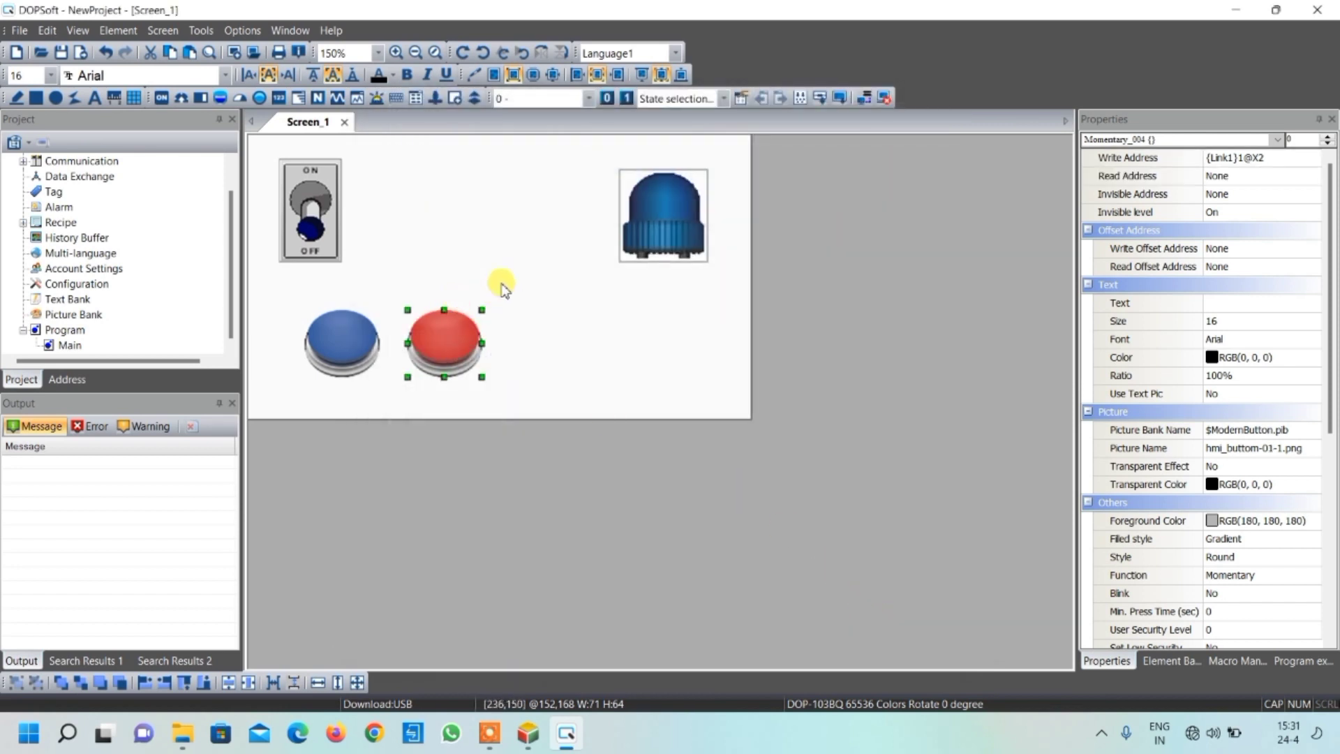
left_click_drag(451, 343, 492, 342)
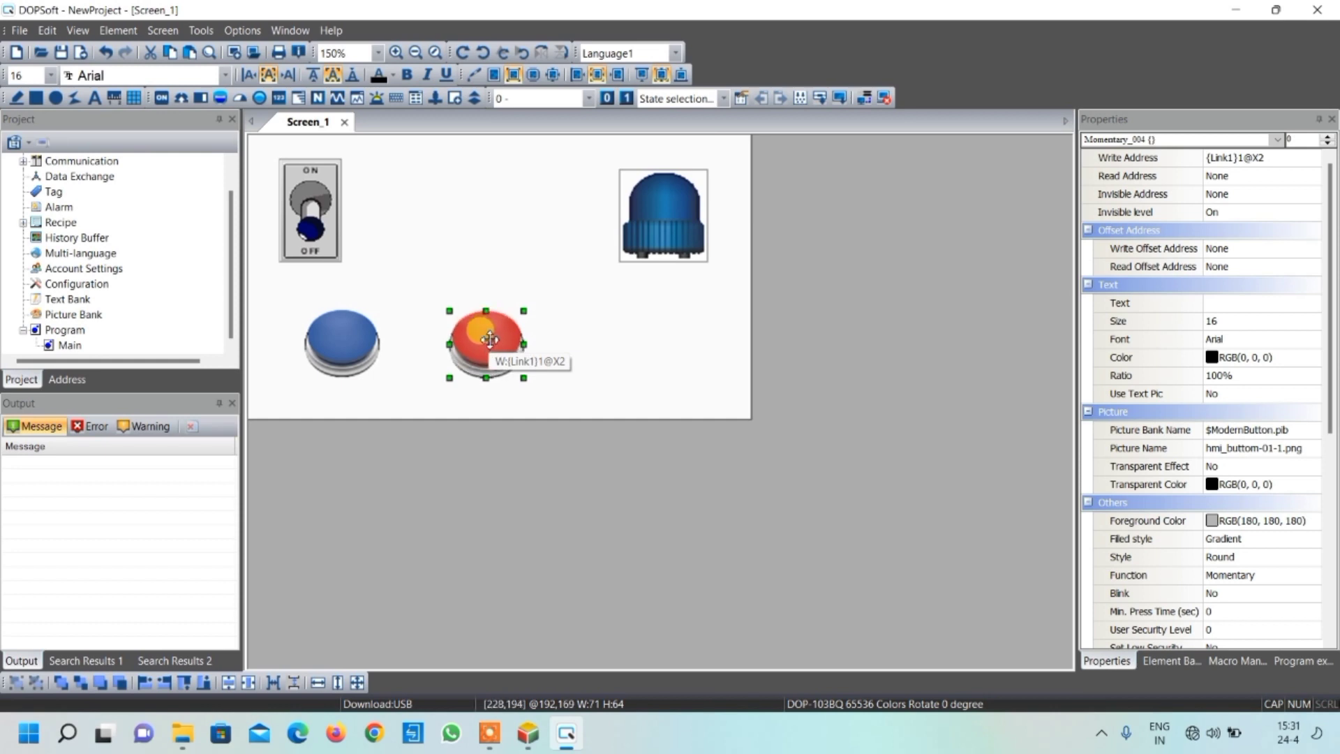
left_click(638, 360)
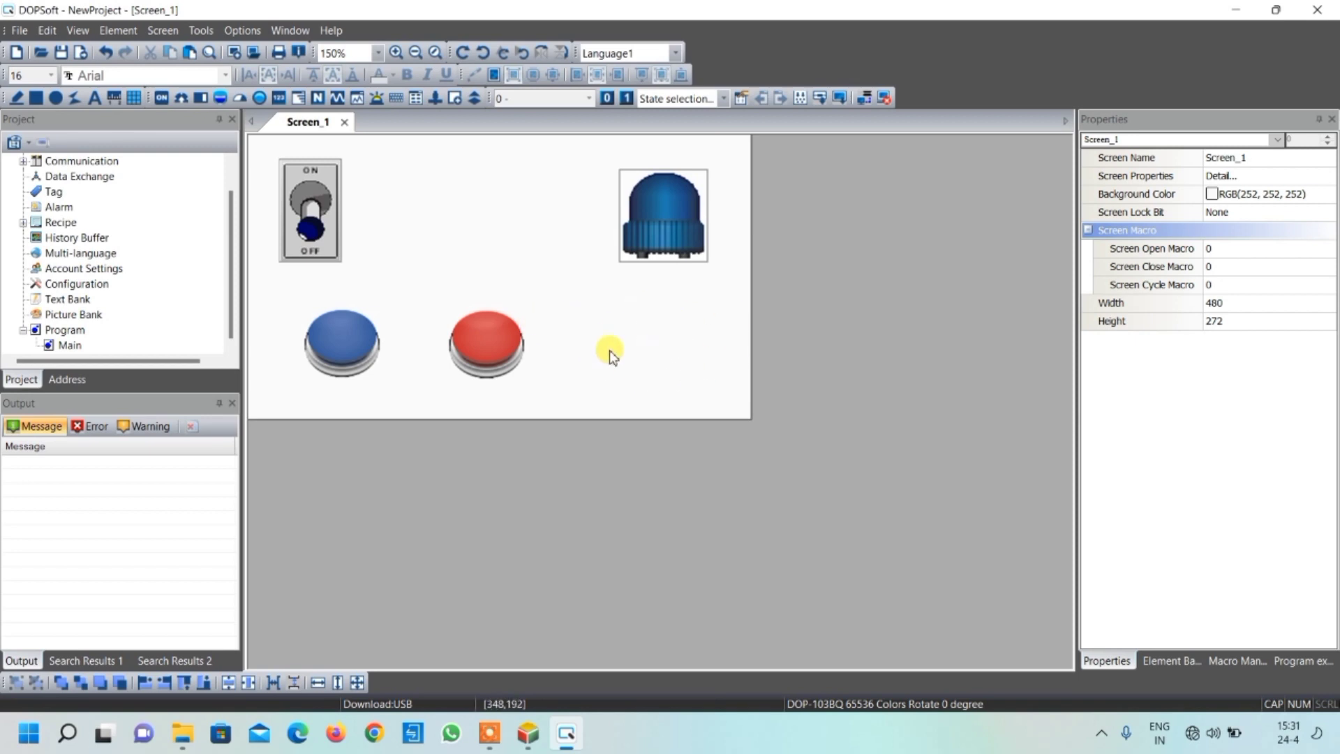
- Draw a Numeric Display to the right of the red button
left_click(277, 97)
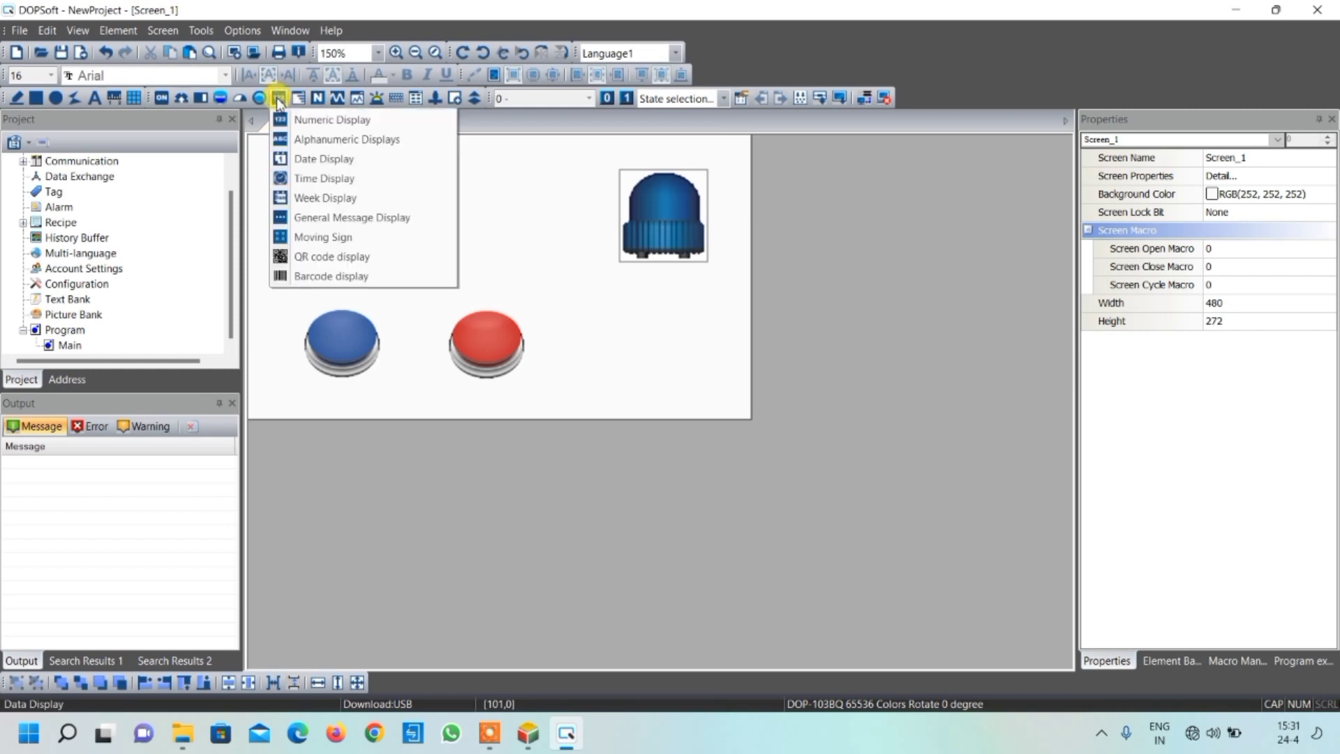
left_click(333, 120)
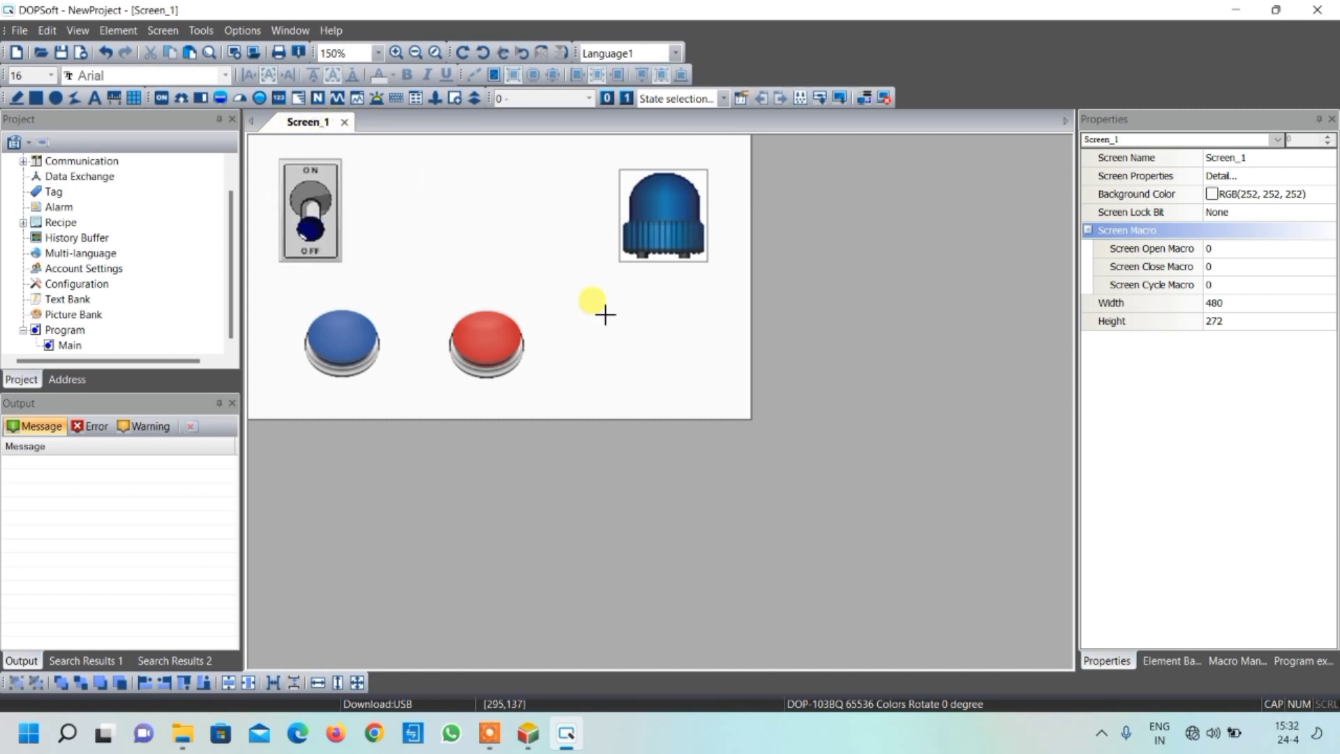
left_click_drag(601, 320, 706, 363)
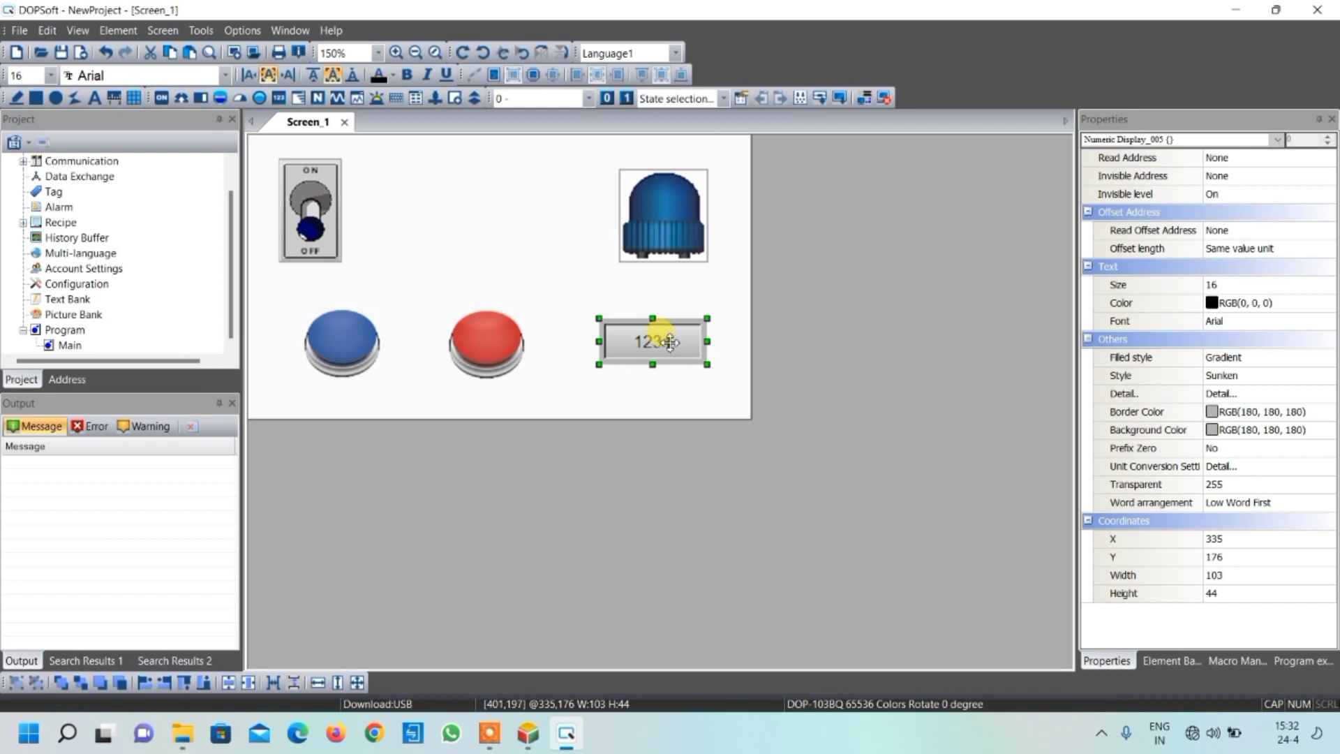
- Set the numeric display's read address to D1 using the Input keypad
double_click(628, 340)
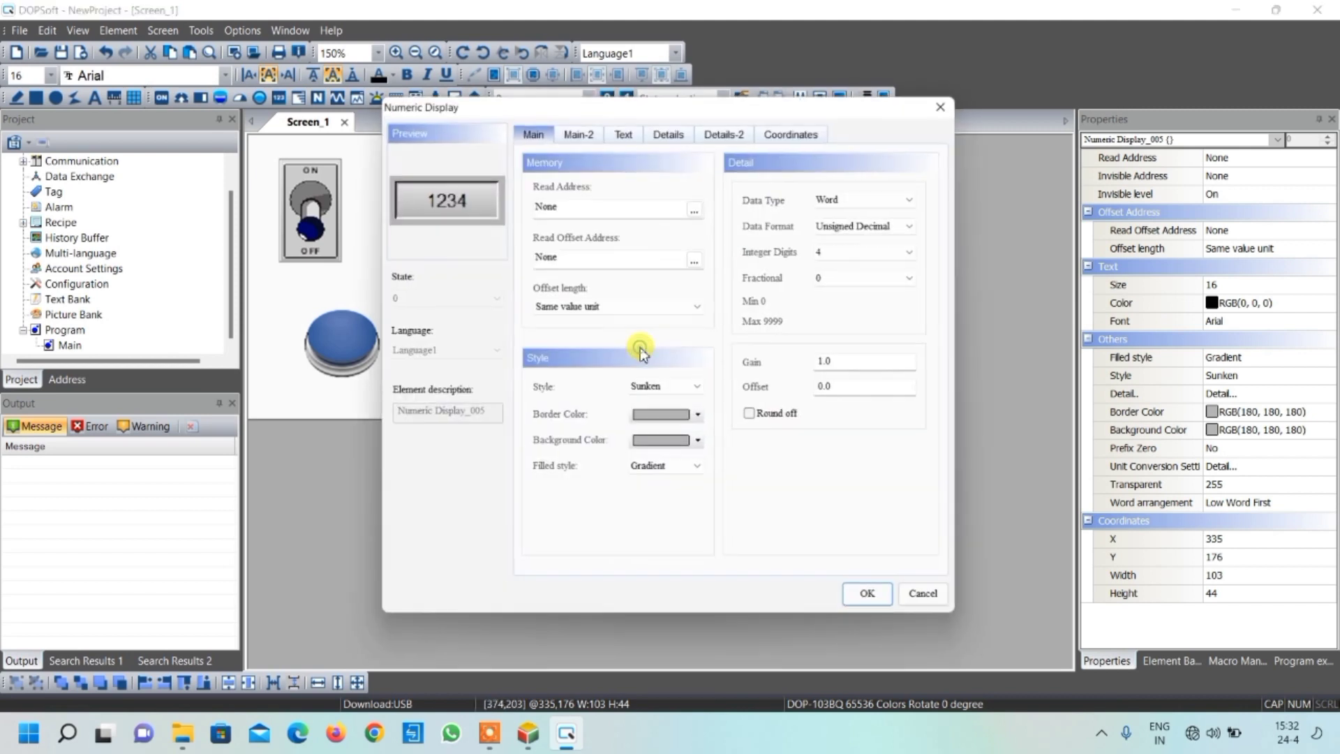
left_click(697, 207)
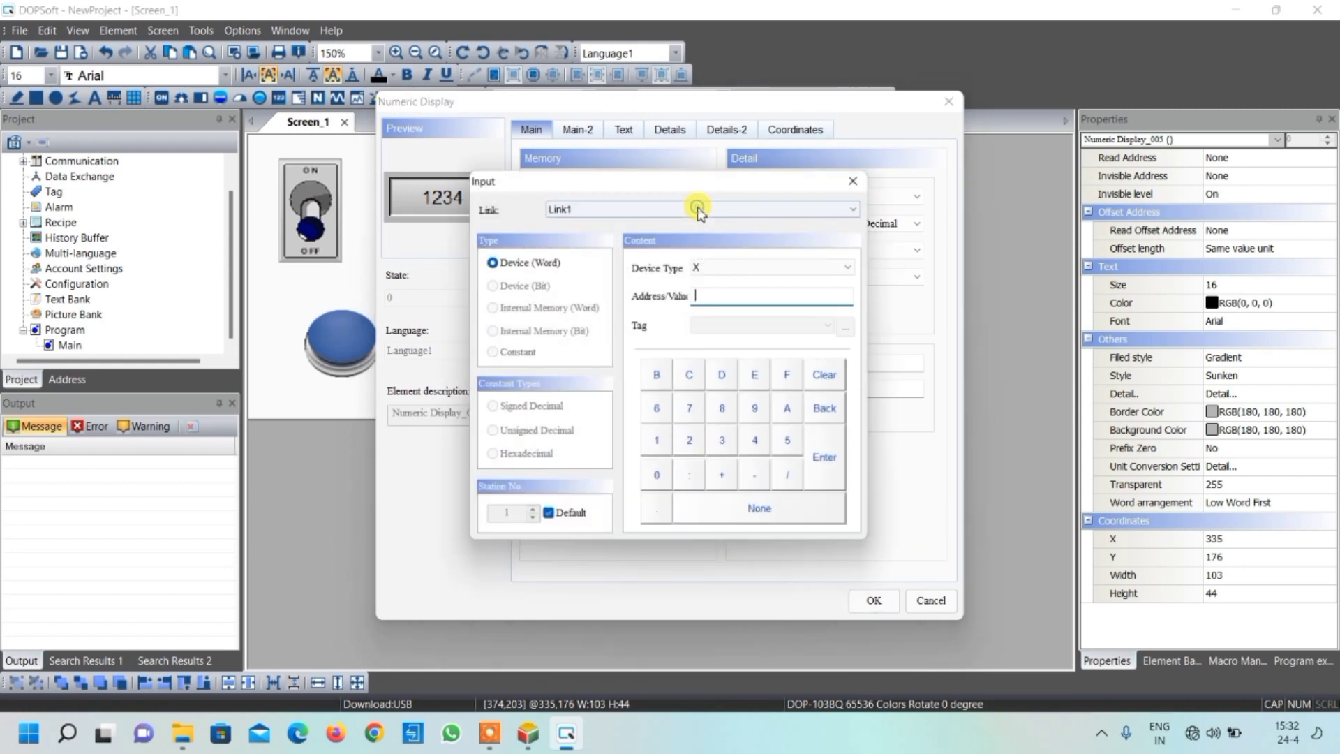
left_click(717, 266)
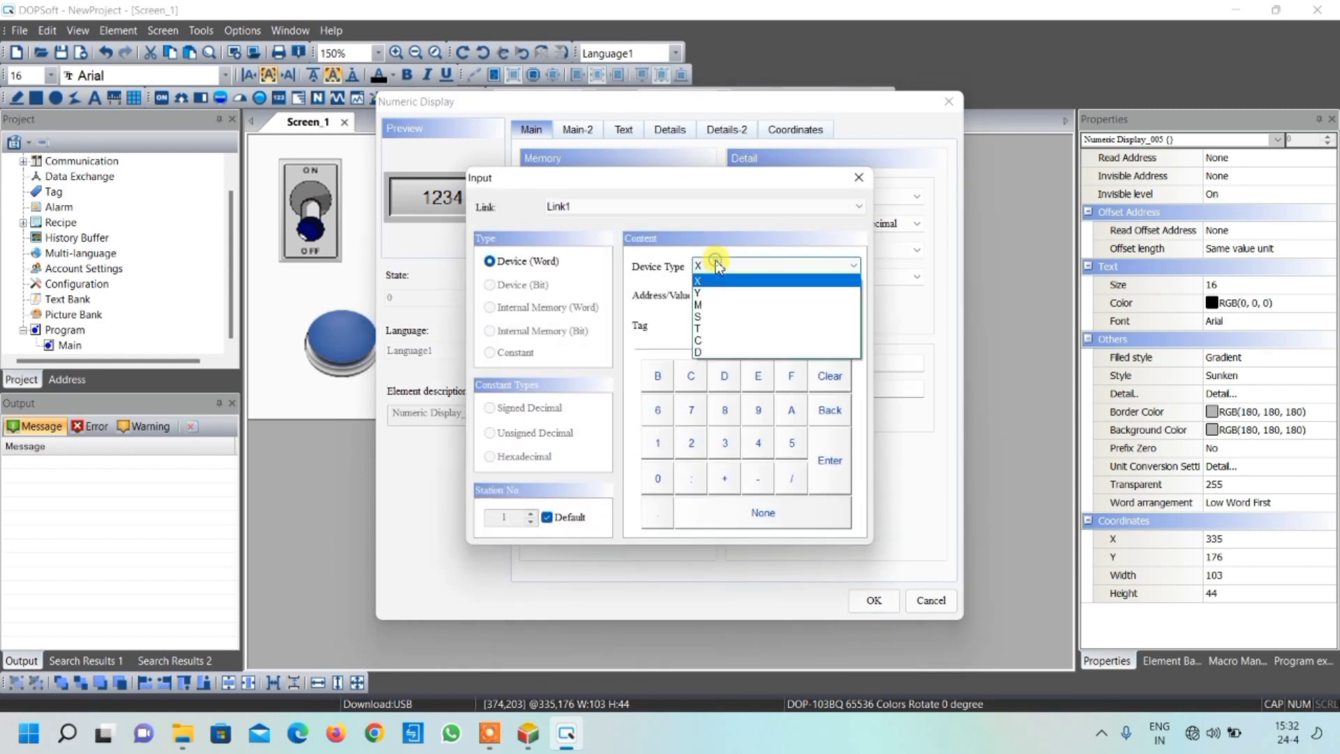
left_click(711, 350)
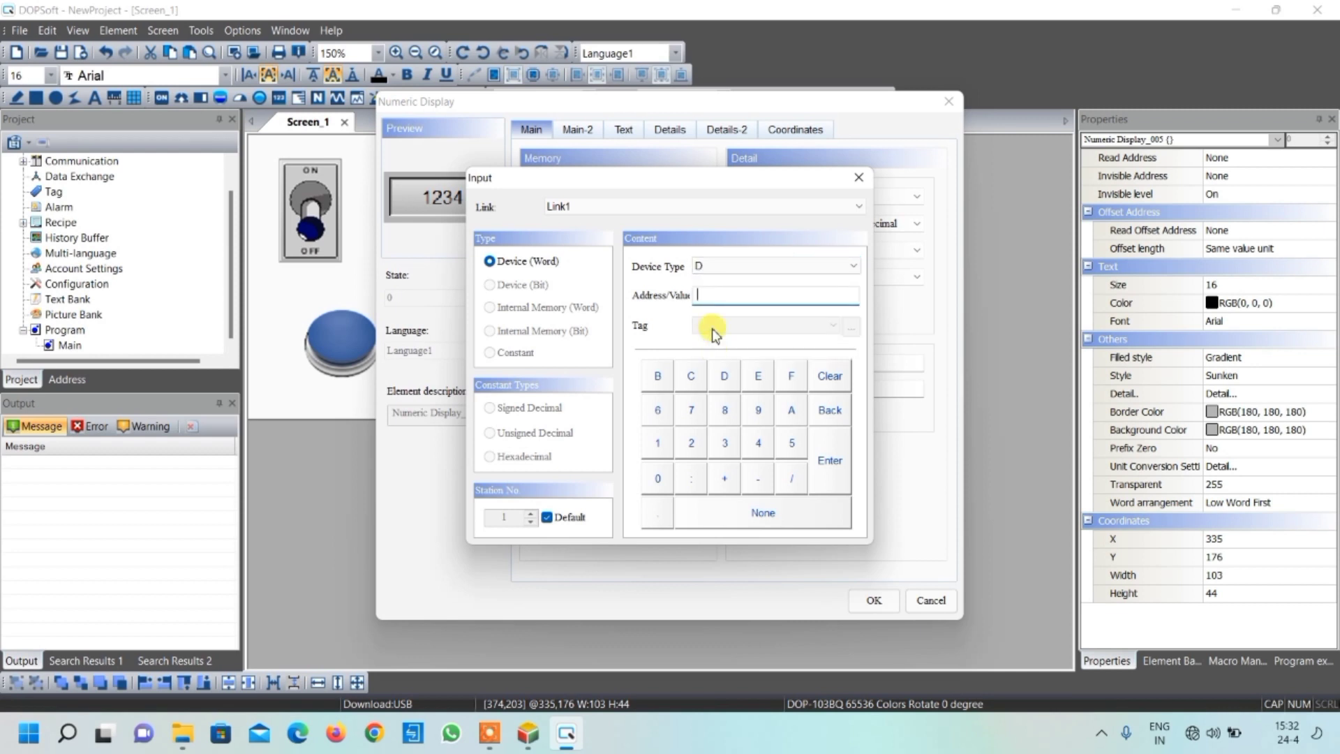
left_click(657, 442)
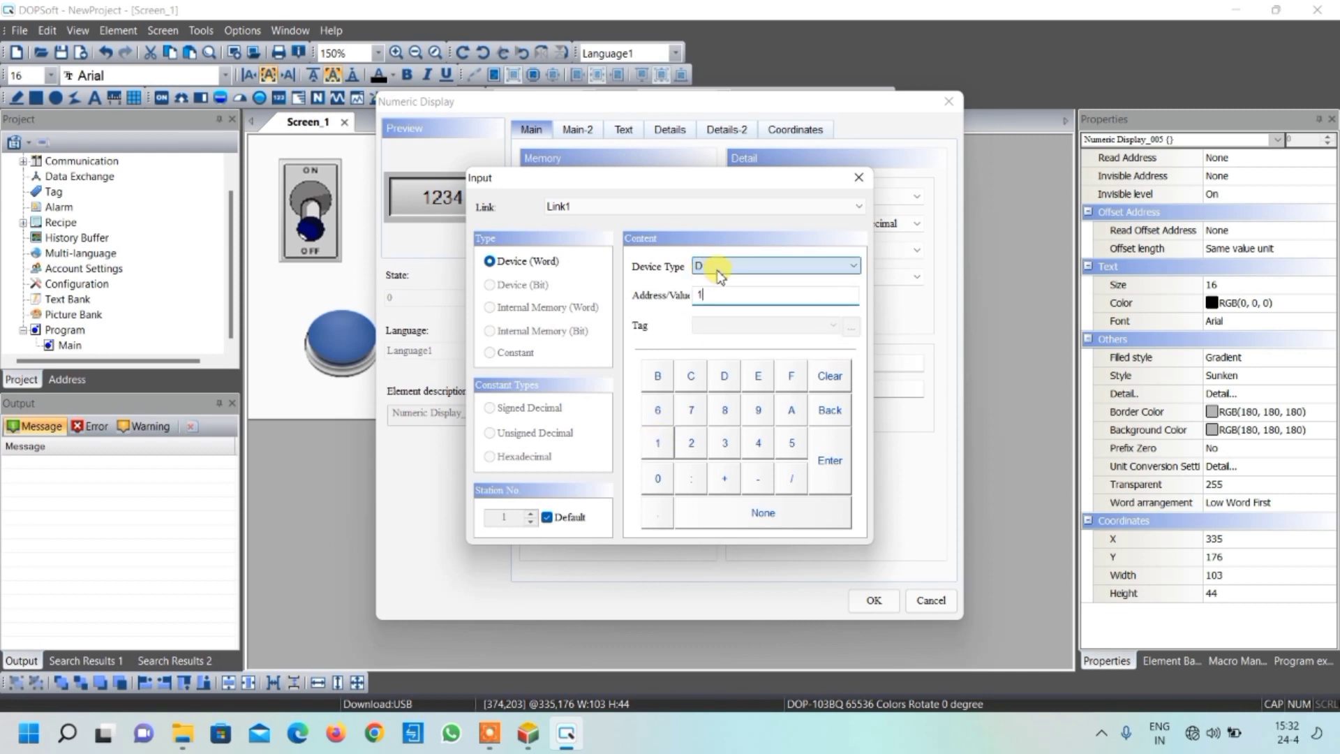
left_click(708, 296)
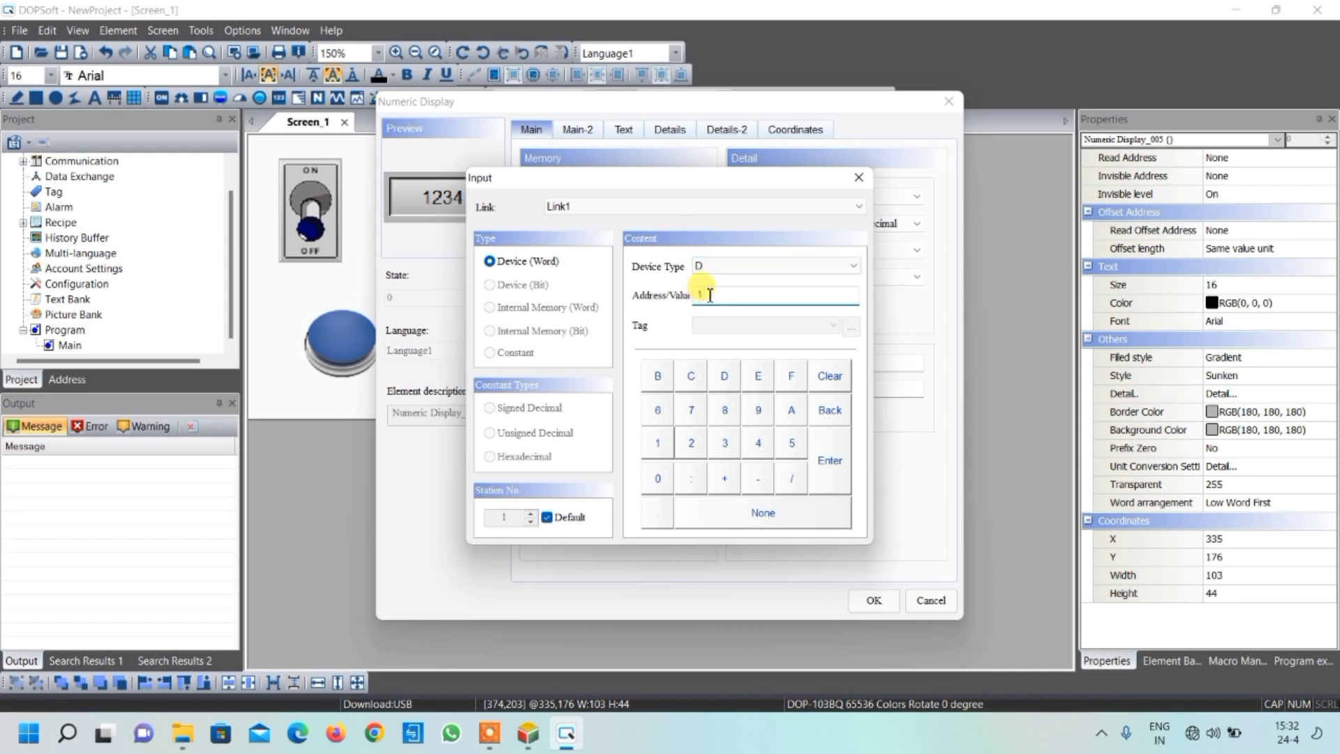
left_click(710, 265)
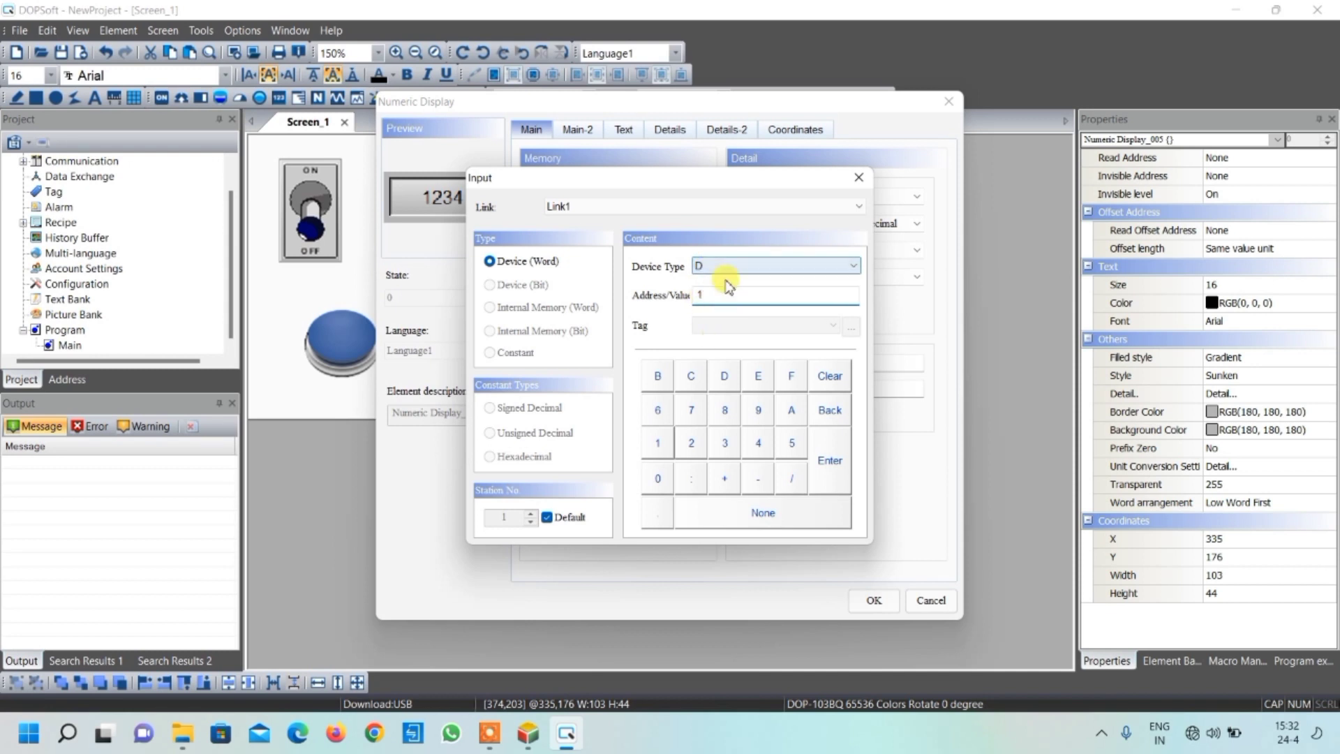
left_click(838, 455)
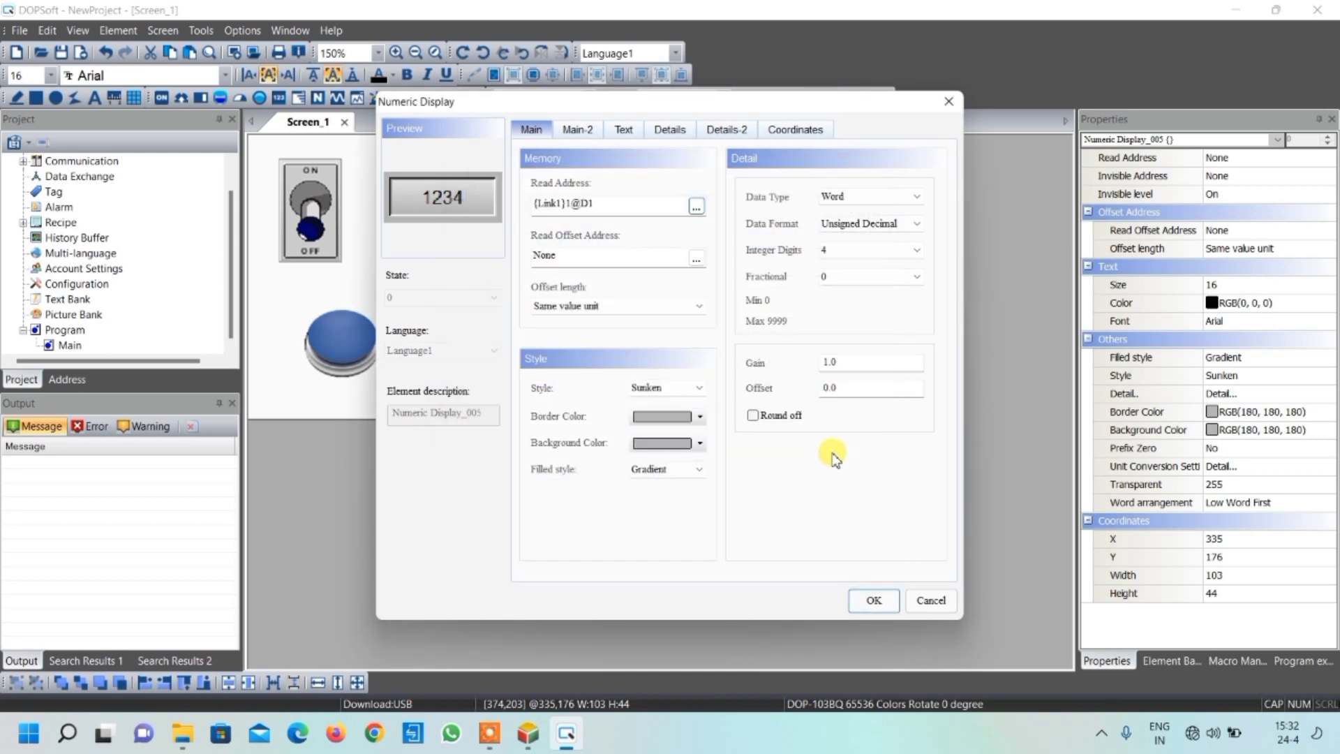
- Set Border Color to dark blue, Background Color to white and Style to Standard
left_click(698, 418)
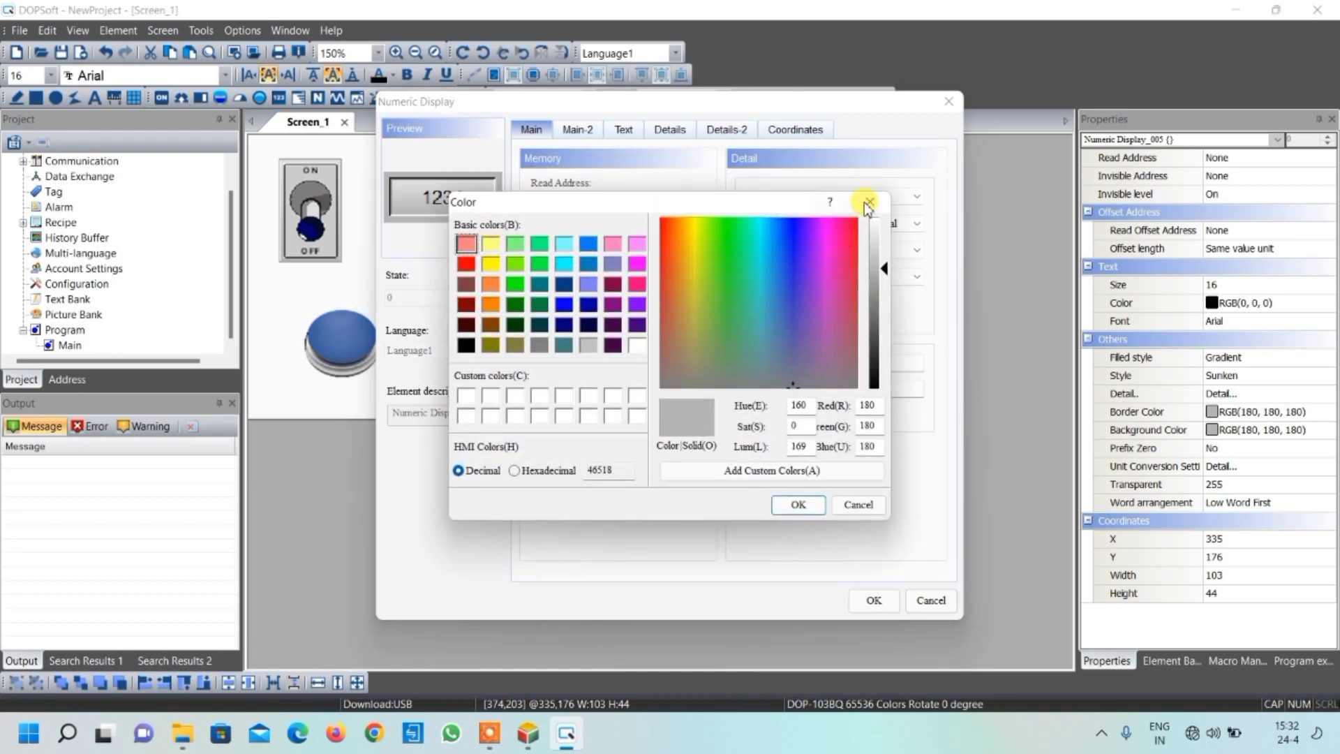
left_click(882, 197)
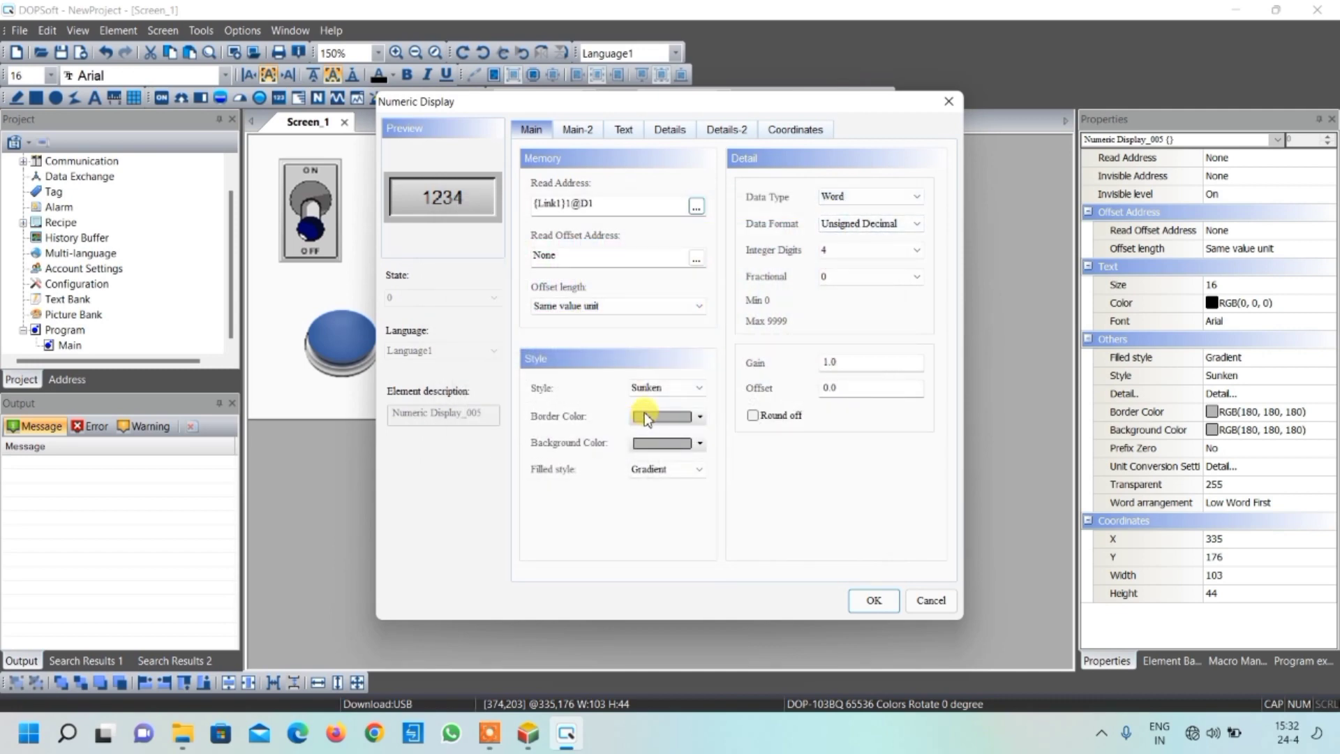
left_click(701, 417)
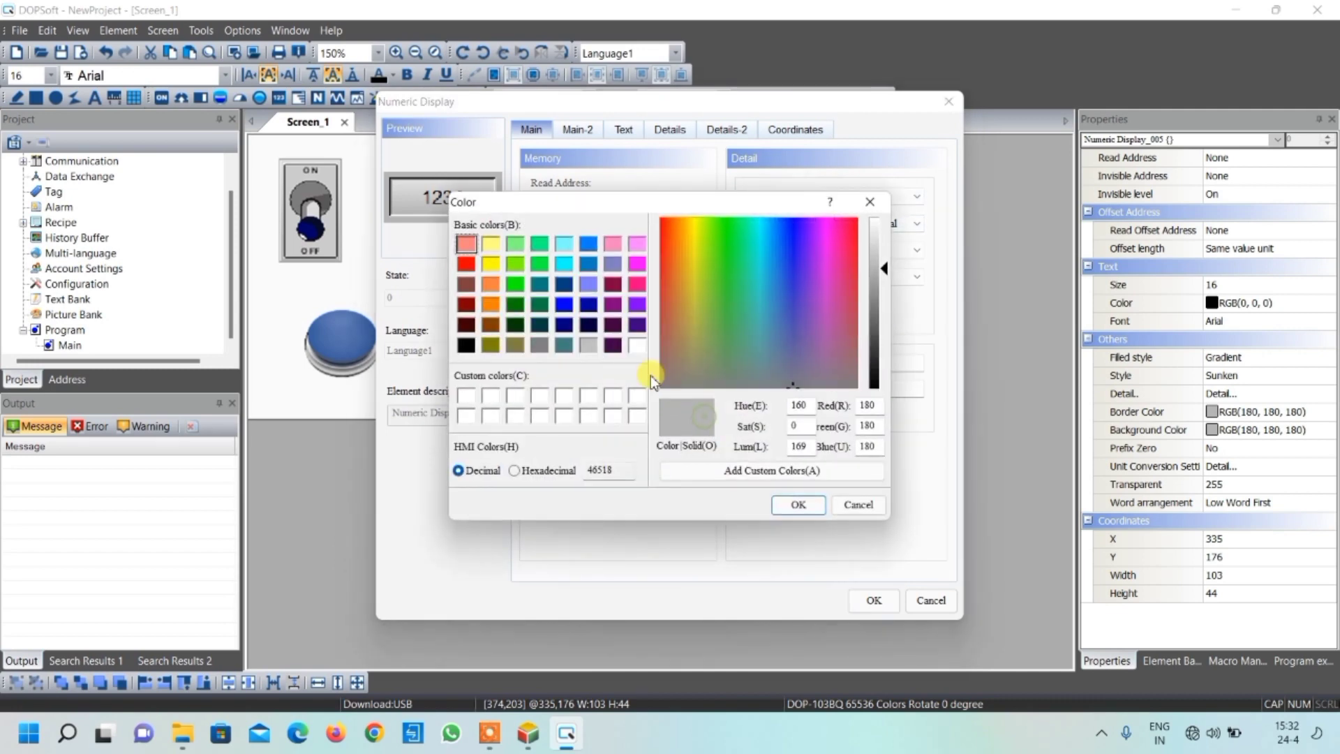
left_click(564, 304)
left_click(800, 505)
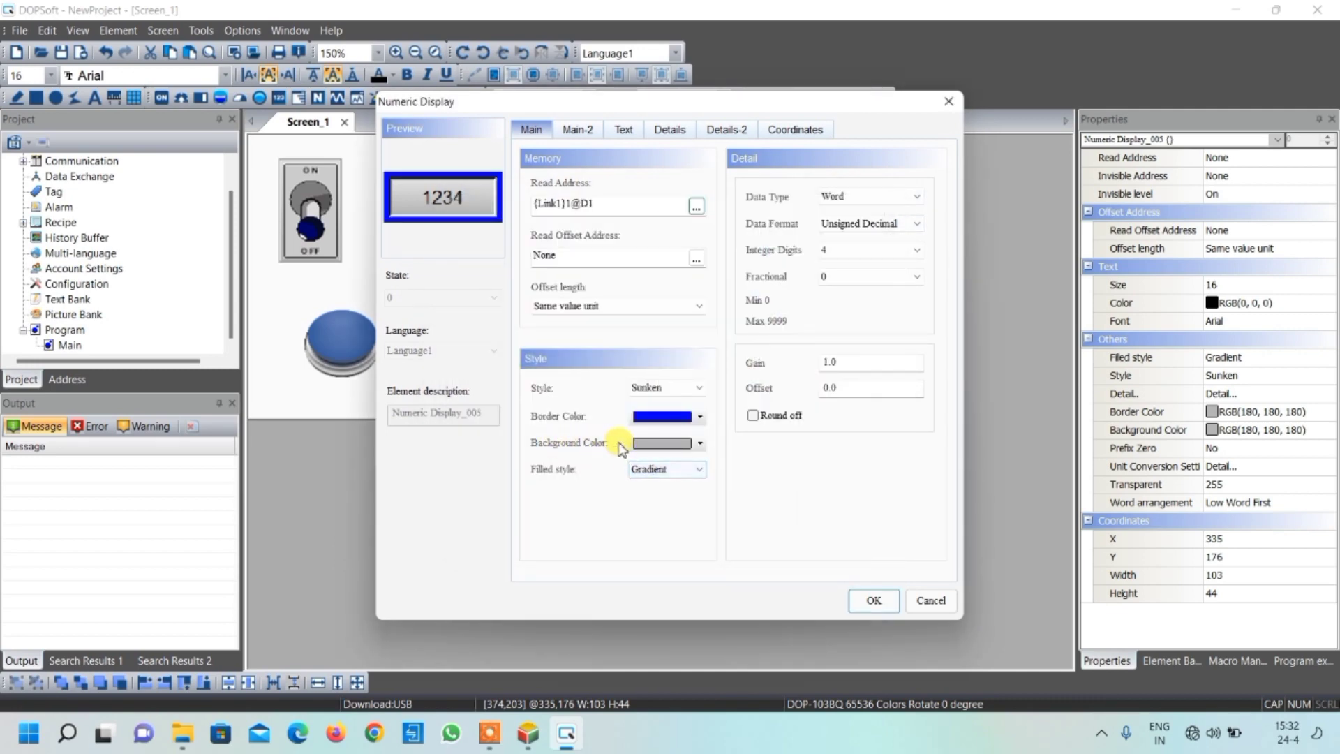
left_click(699, 445)
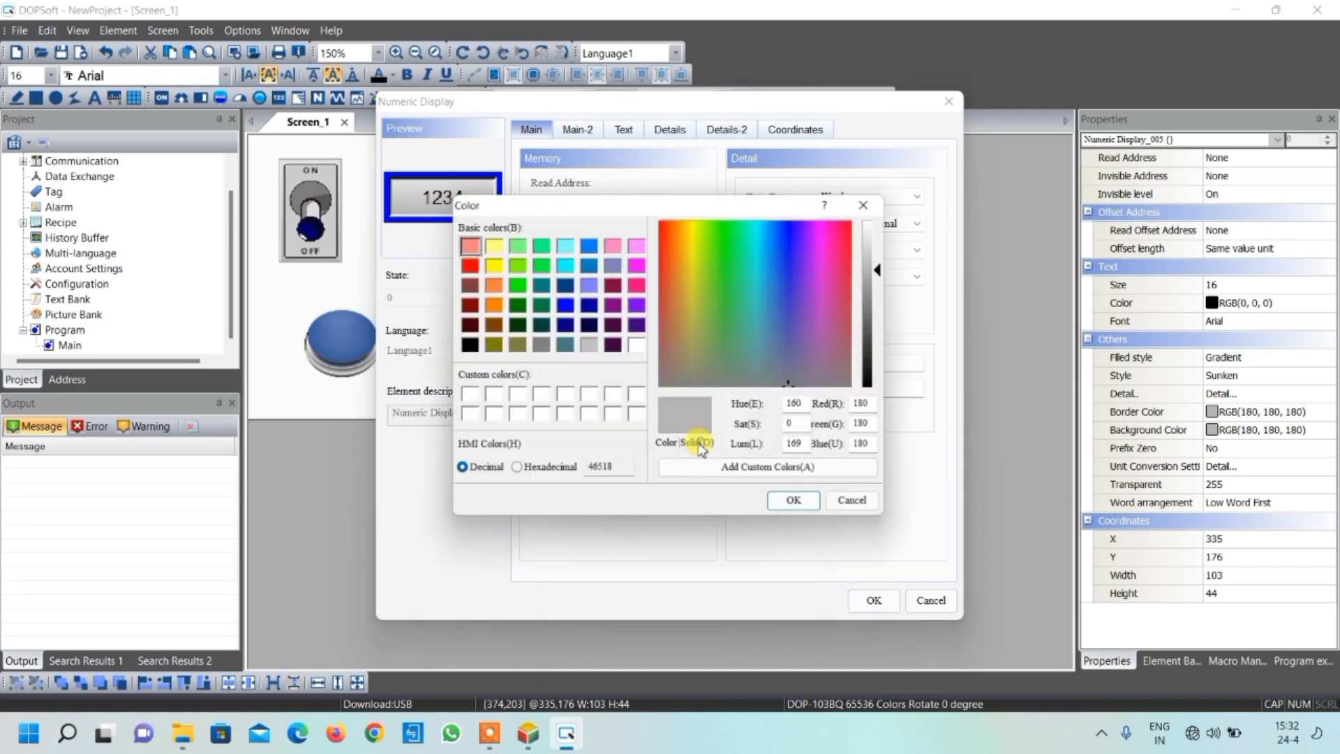
left_click(636, 345)
left_click(795, 504)
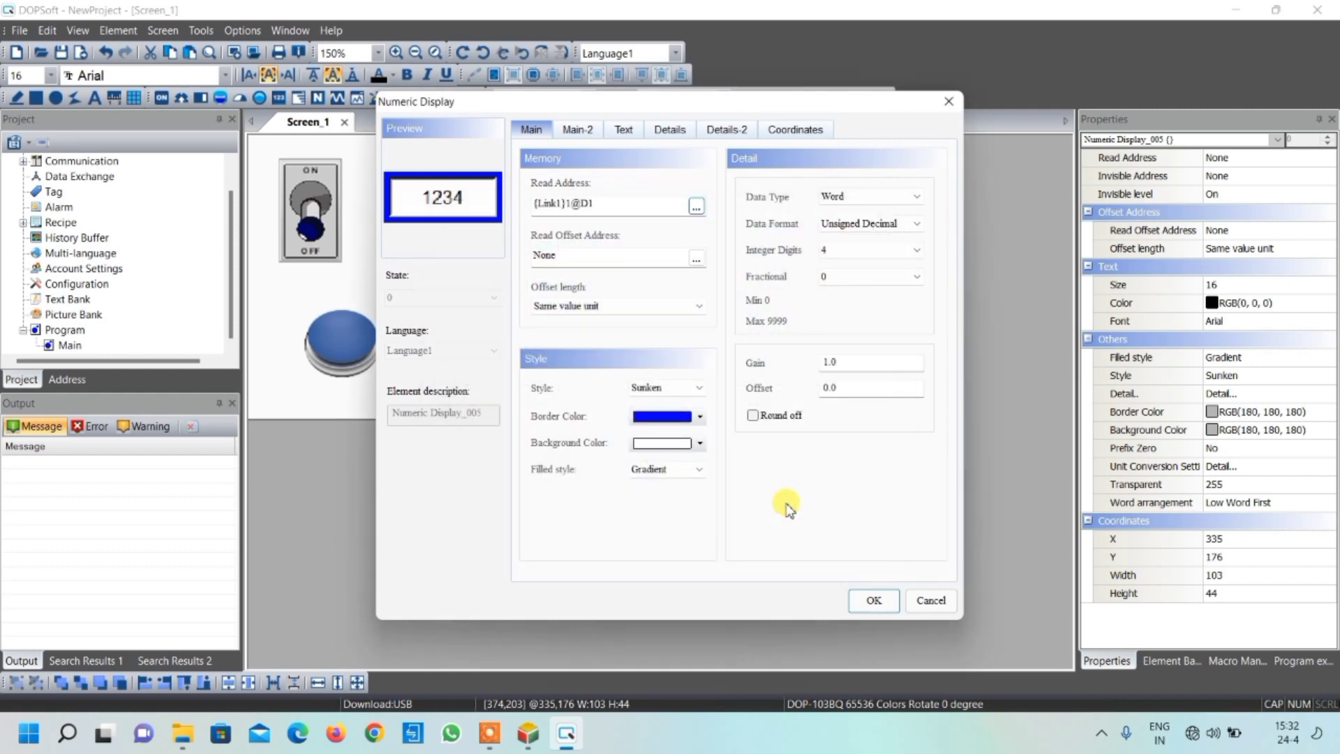
left_click(656, 387)
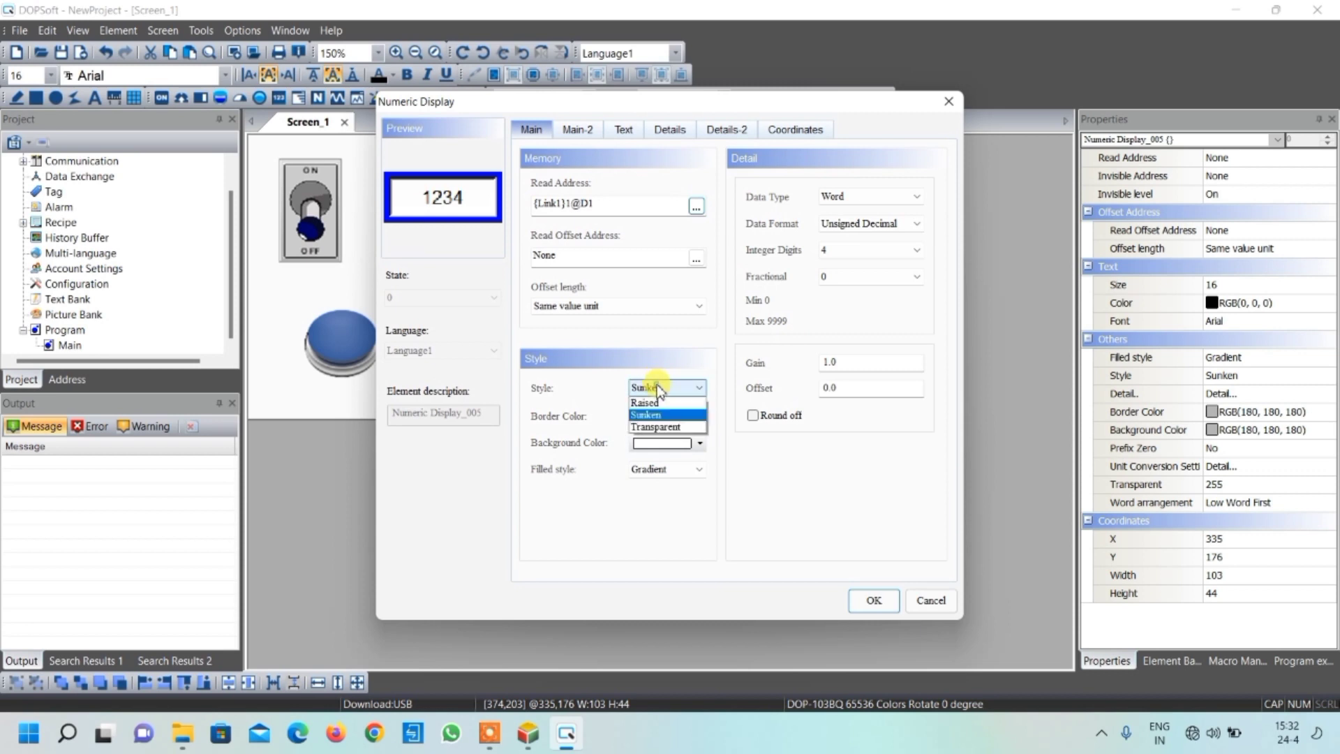
left_click(649, 404)
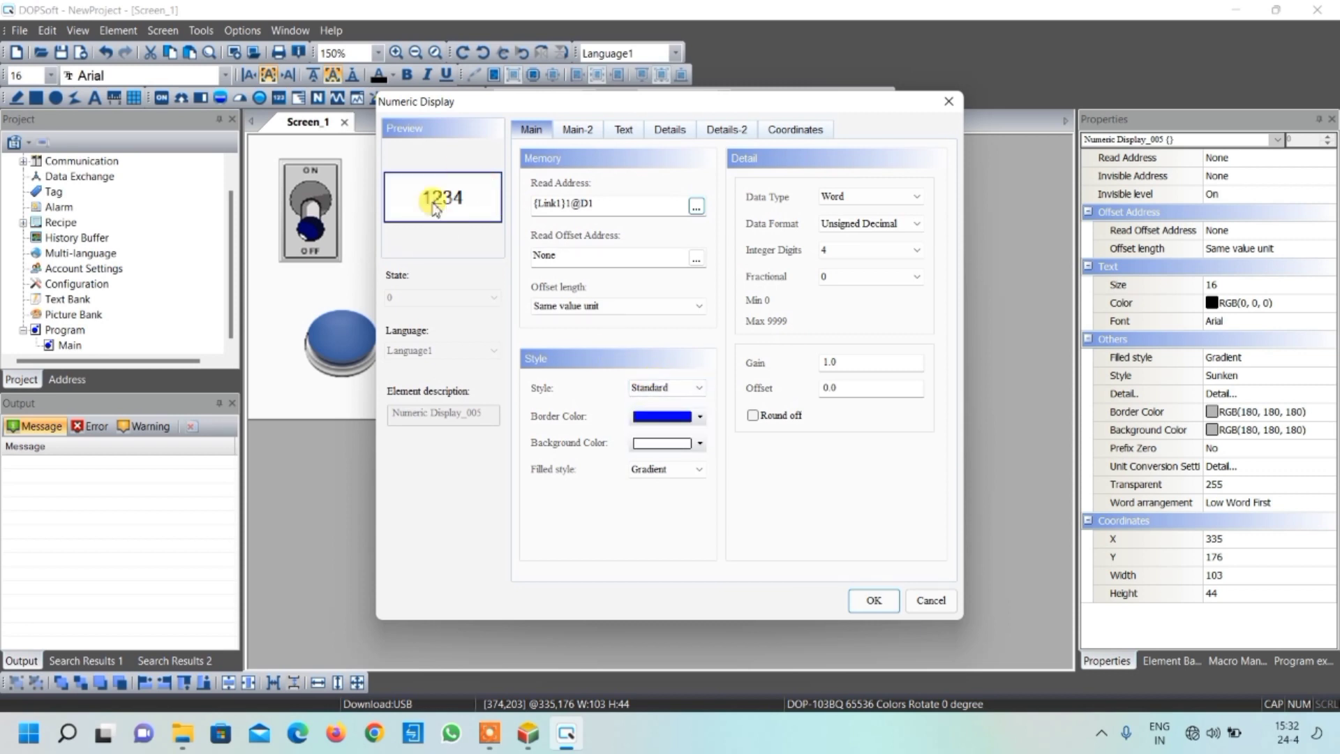